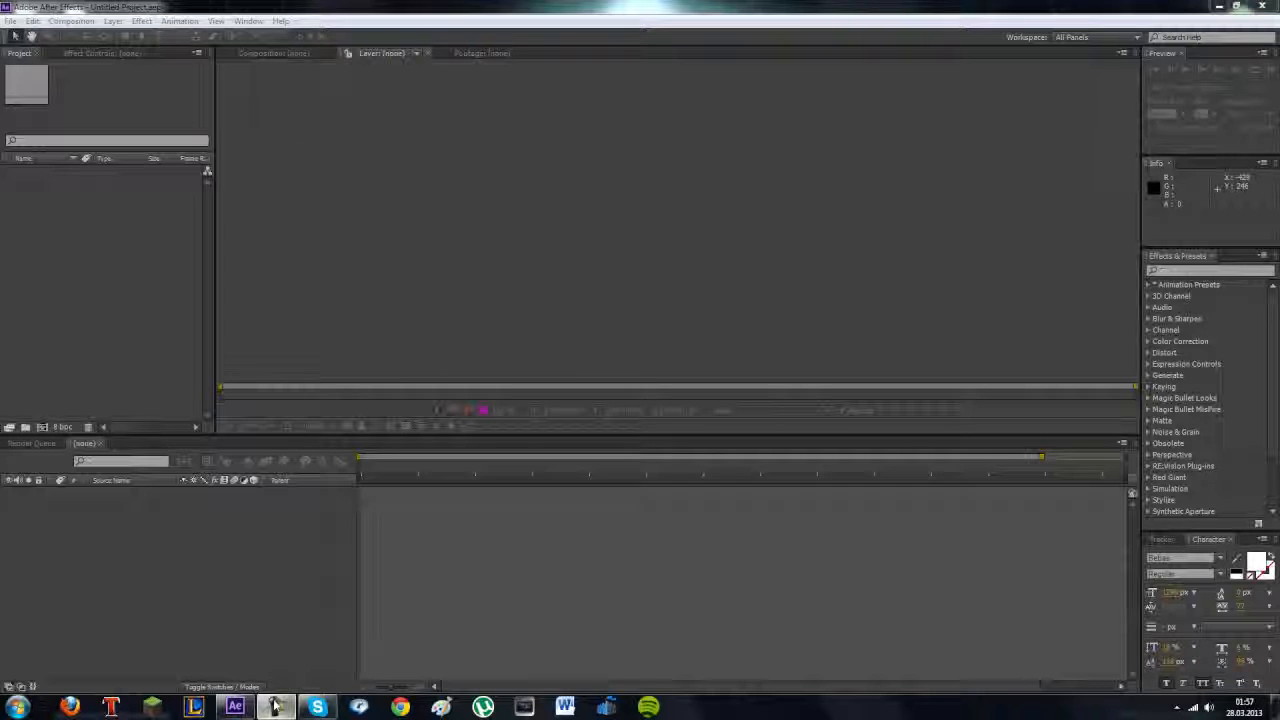
{"action": "left_click", "coordinate": [165, 358]}
{"action": "left_click", "coordinate": [460, 350]}
{"action": "left_click", "coordinate": [498, 554]}
{"action": "left_click", "coordinate": [136, 308]}
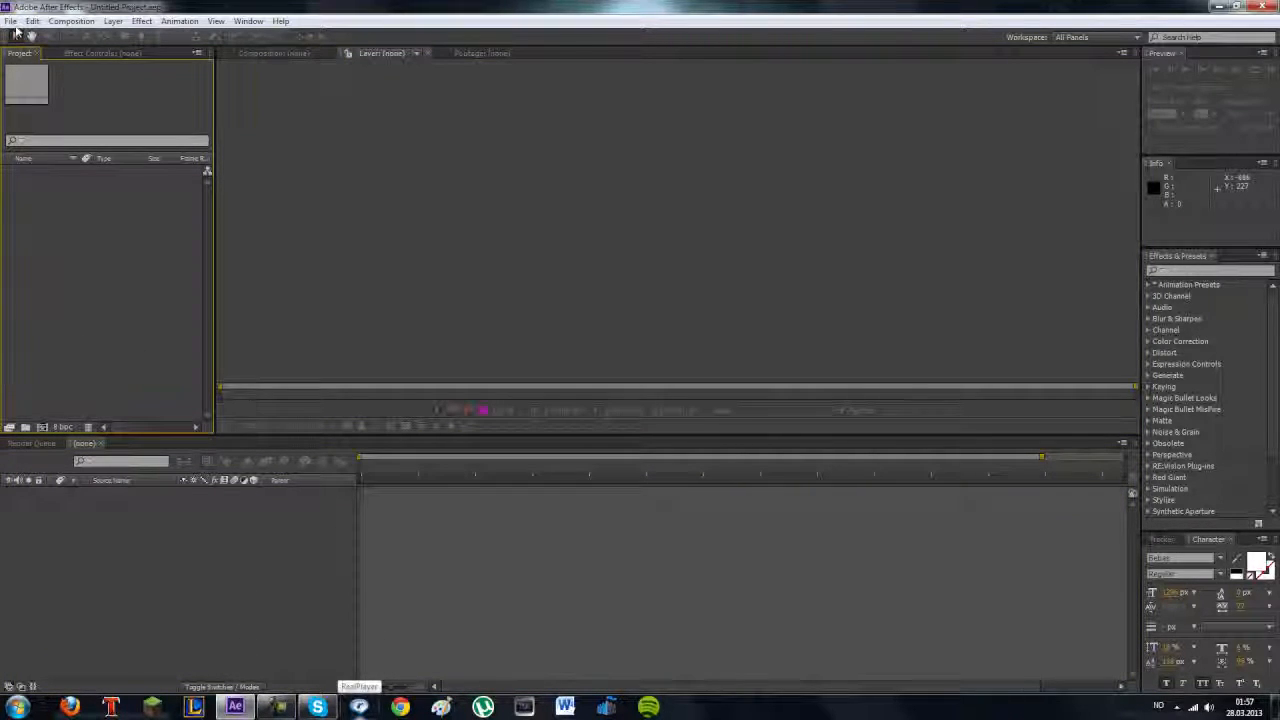
Import the cinematics footage from the Blackops2 Carrier folder and create a new composition from it.
{"action": "left_click", "coordinate": [10, 21]}
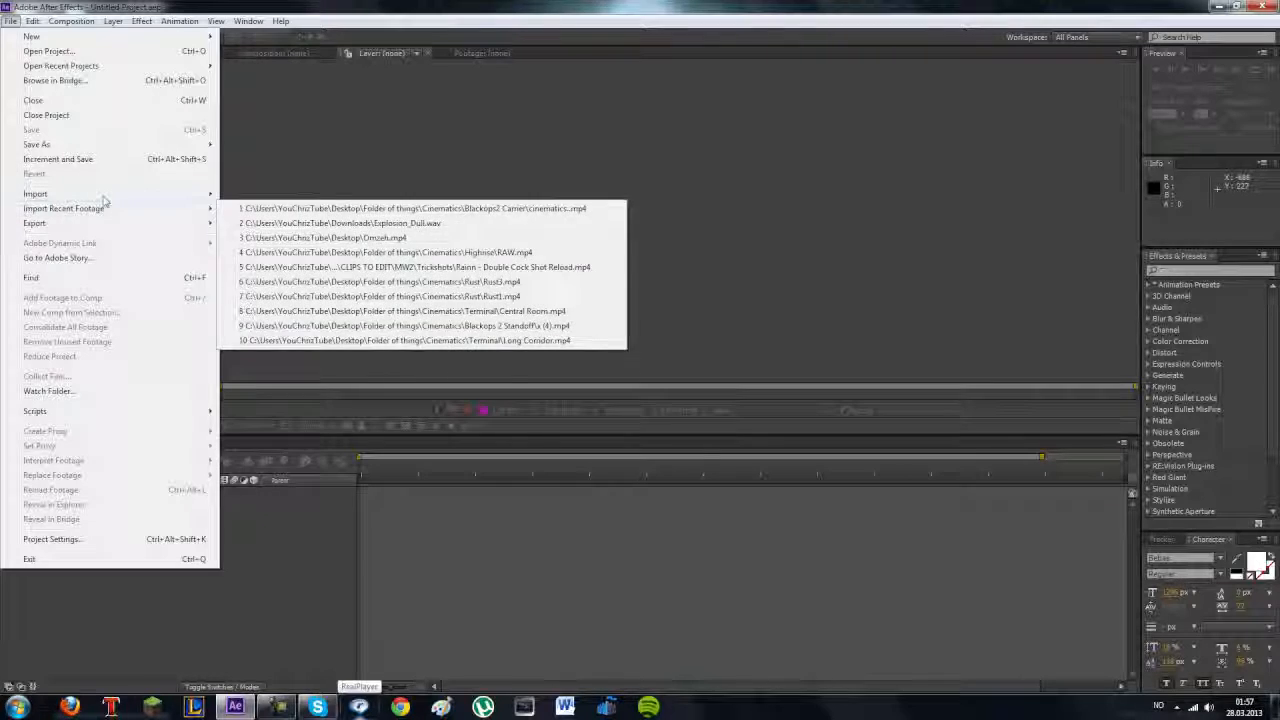
{"action": "left_click", "coordinate": [571, 307]}
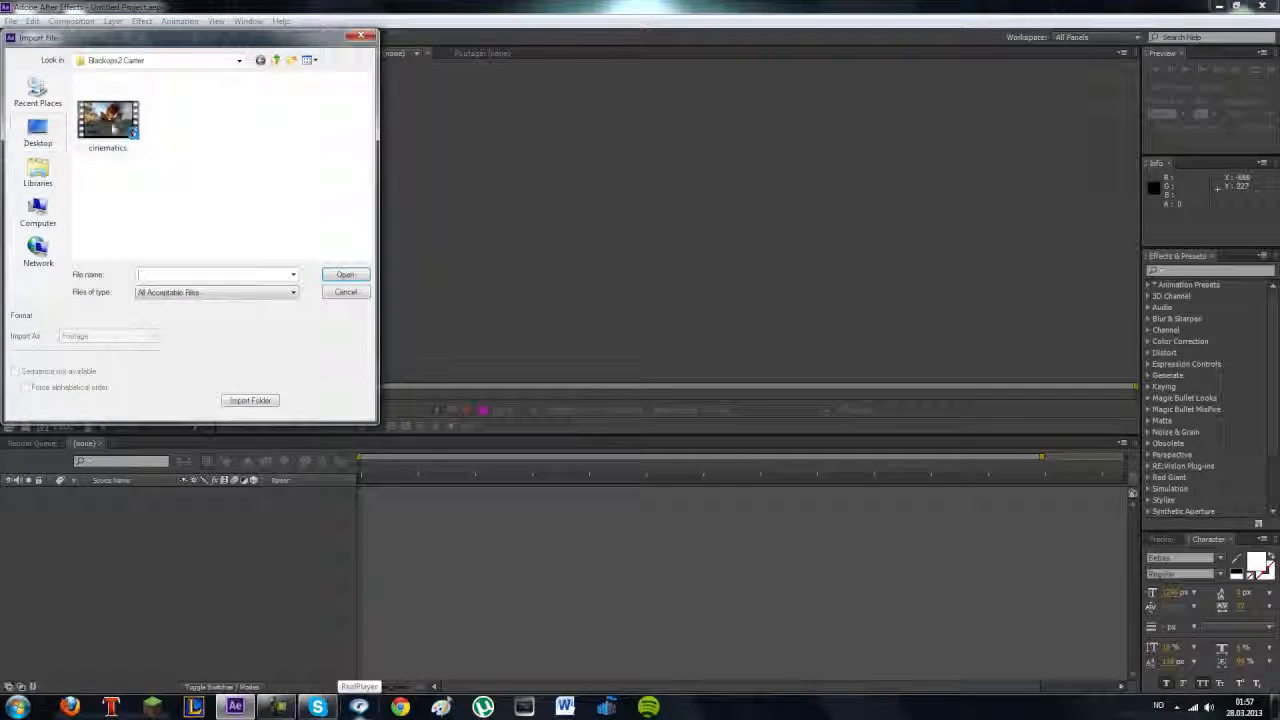
{"action": "left_click", "coordinate": [108, 120]}
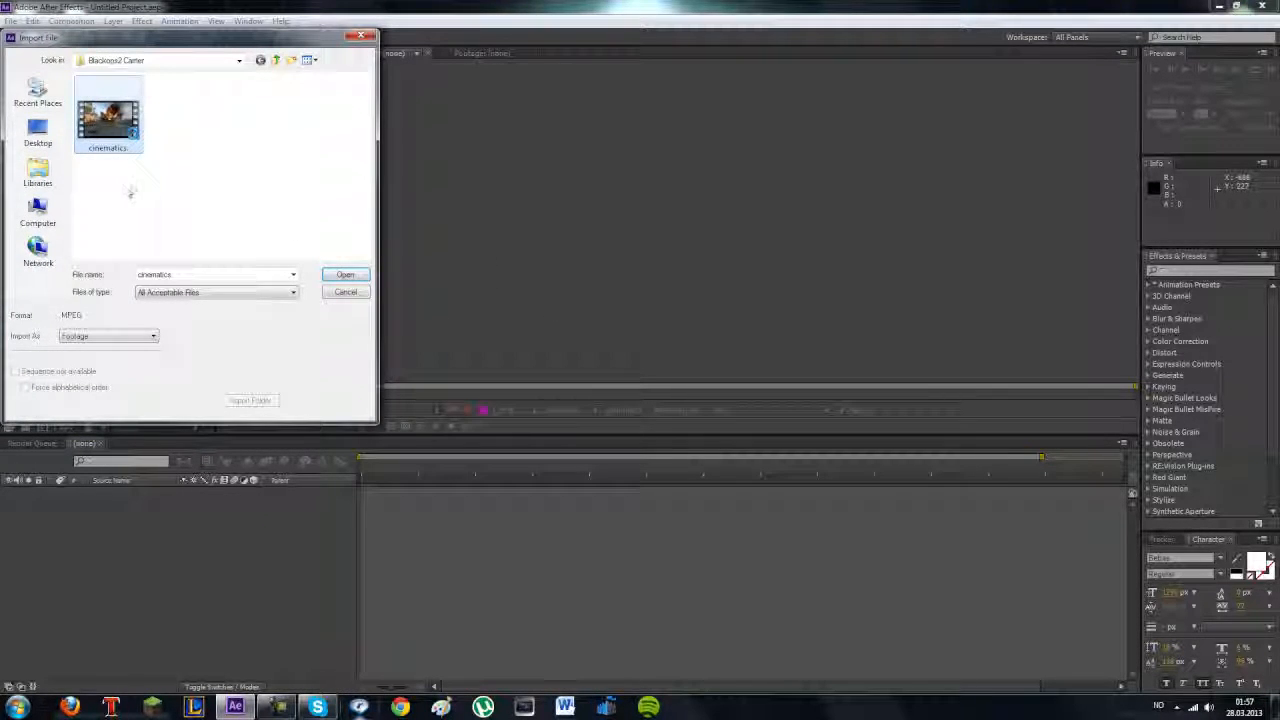
{"action": "left_click", "coordinate": [345, 274]}
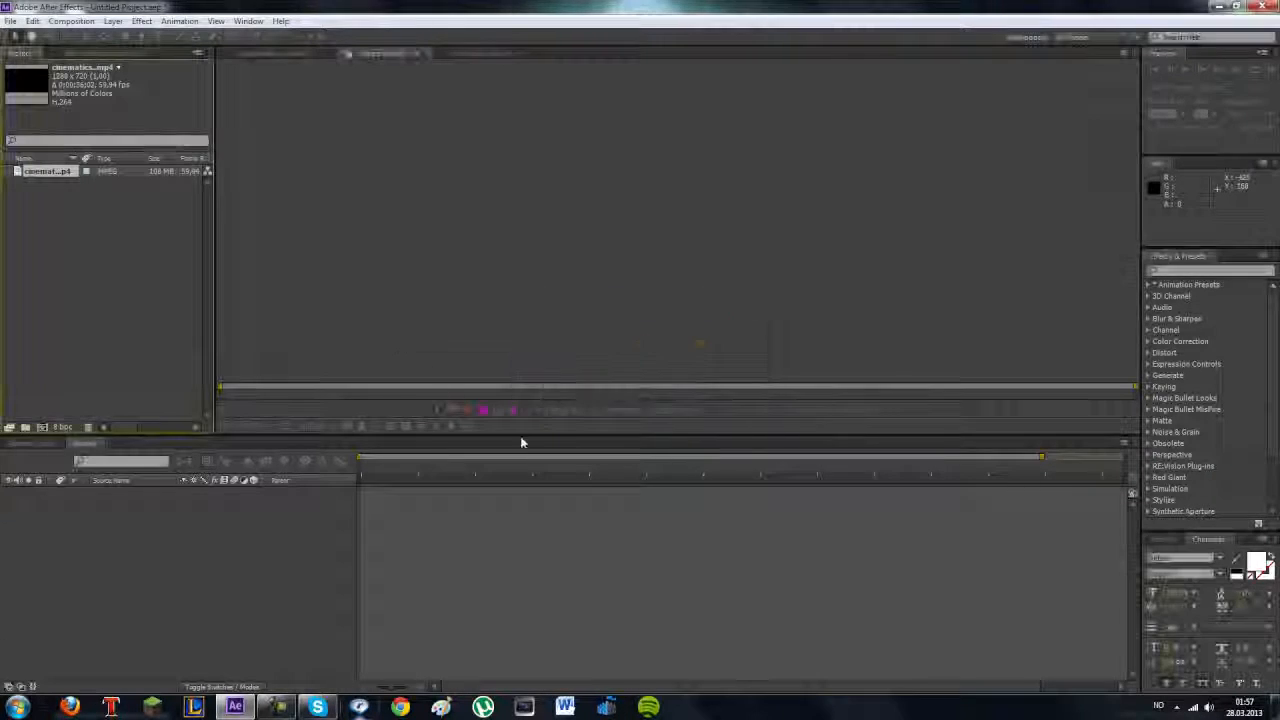
{"action": "left_click_drag", "start_coordinate": [30, 172], "coordinate": [42, 427]}
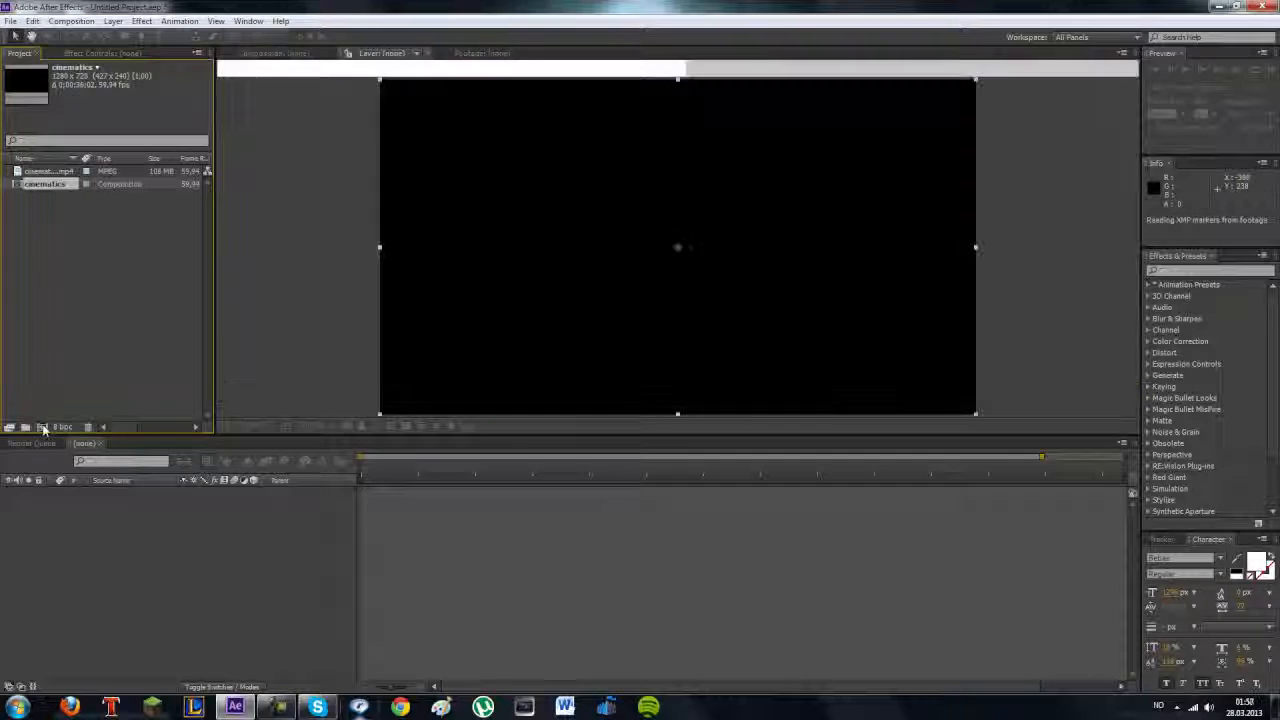
Set the project's color depth to 16 bits per channel.
{"action": "left_click", "coordinate": [66, 427]}
{"action": "left_click", "coordinate": [640, 285]}
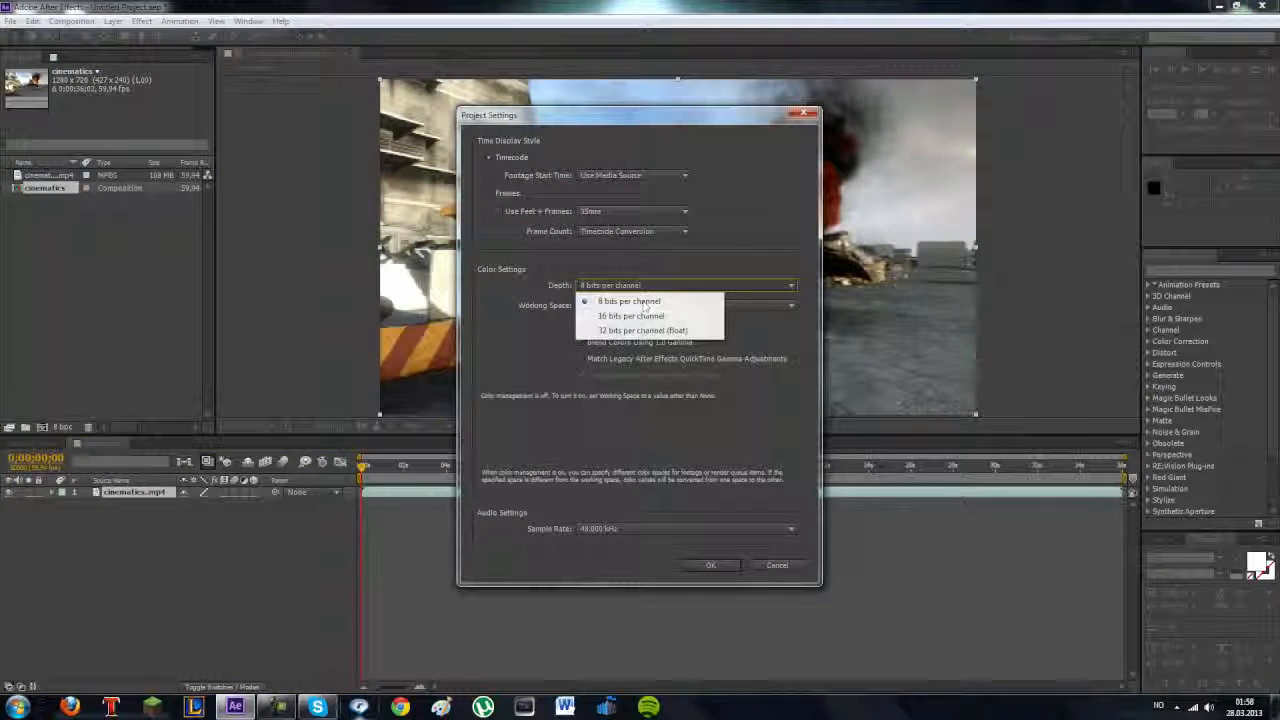
{"action": "left_click", "coordinate": [632, 316]}
{"action": "left_click", "coordinate": [710, 565]}
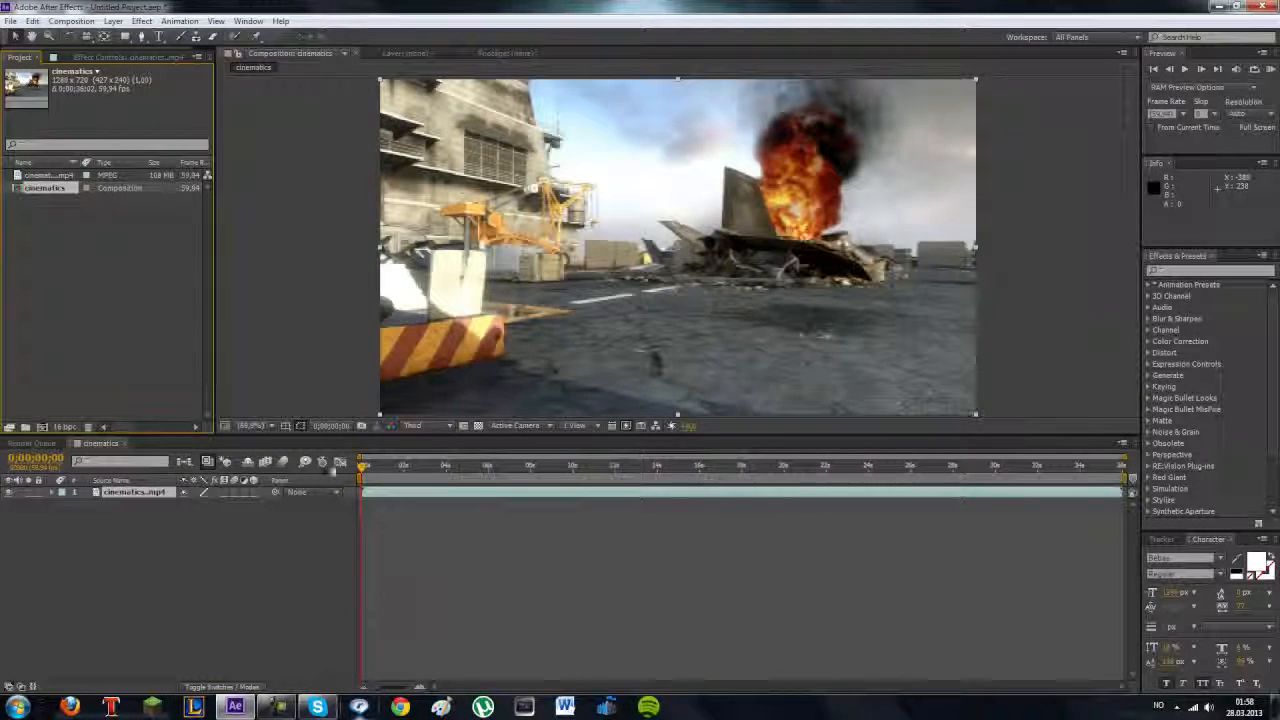
Trim the end of the cinematics.mp4 layer to about 7 seconds and return the current time to the start.
{"action": "left_click_drag", "start_coordinate": [363, 466], "coordinate": [517, 466]}
{"action": "left_click_drag", "start_coordinate": [1126, 490], "coordinate": [521, 523]}
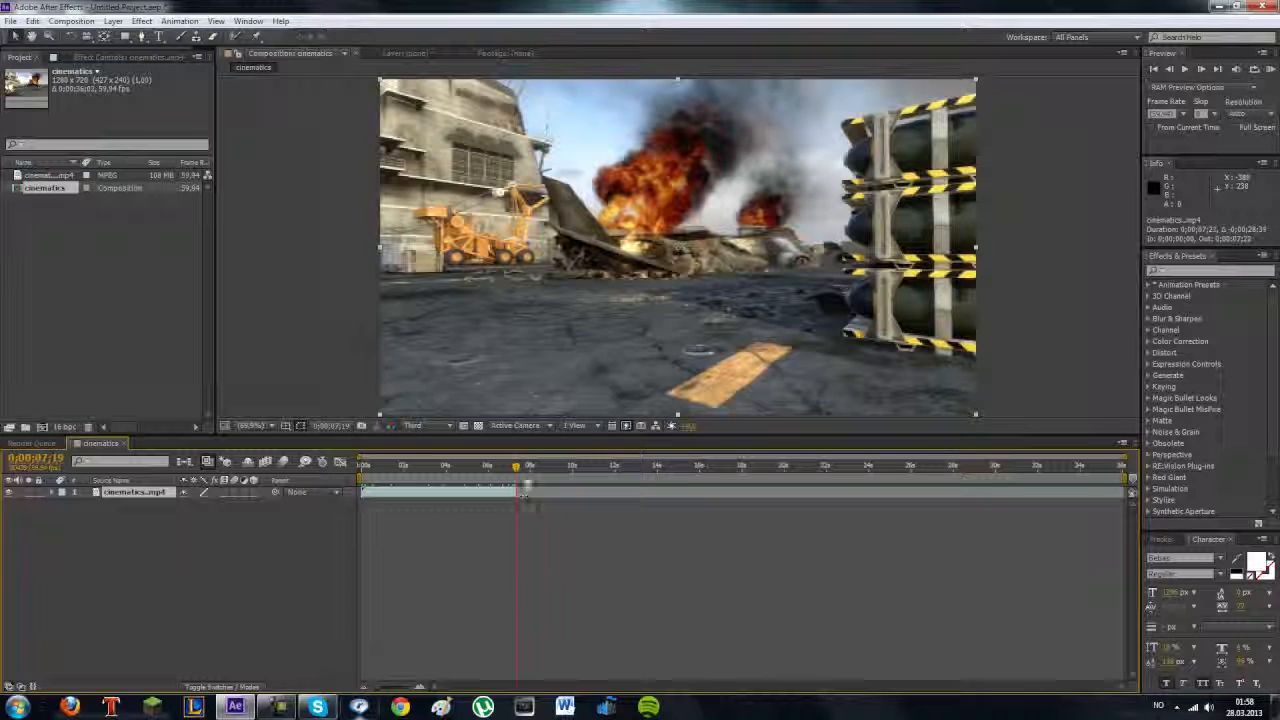
{"action": "left_click_drag", "start_coordinate": [517, 466], "coordinate": [368, 466]}
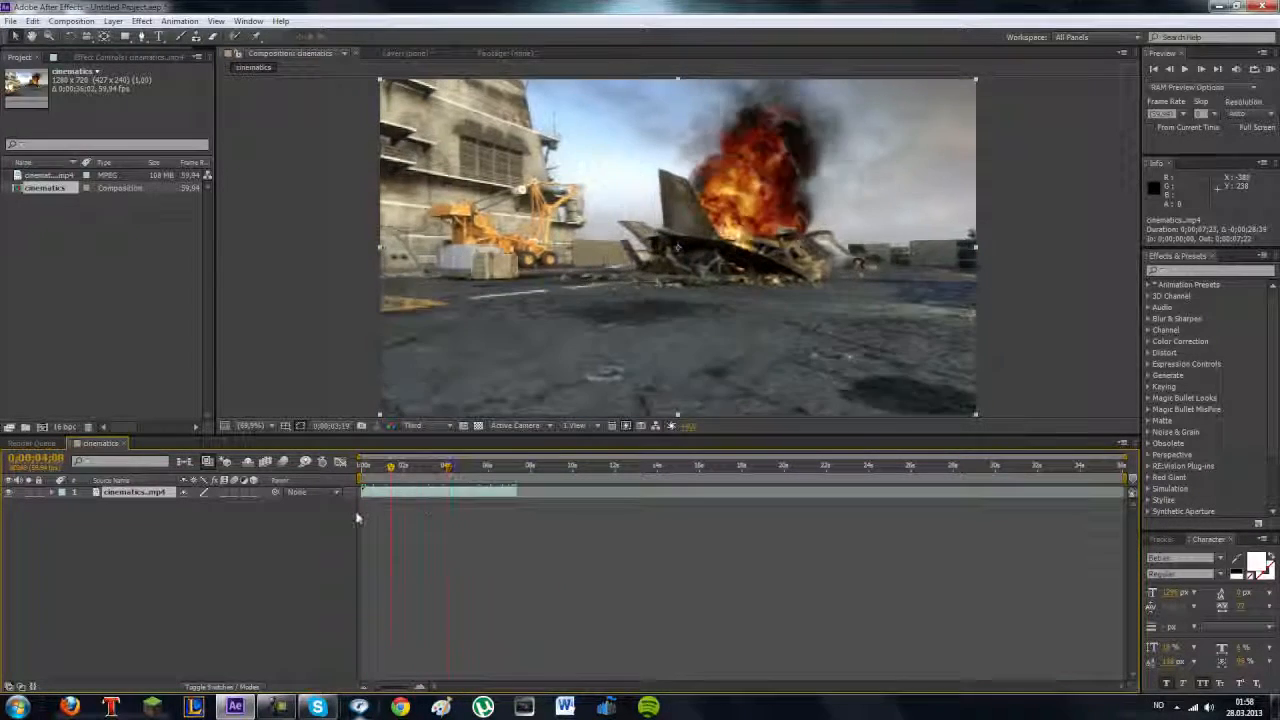
{"action": "key", "text": "space"}
{"action": "key", "text": "space"}
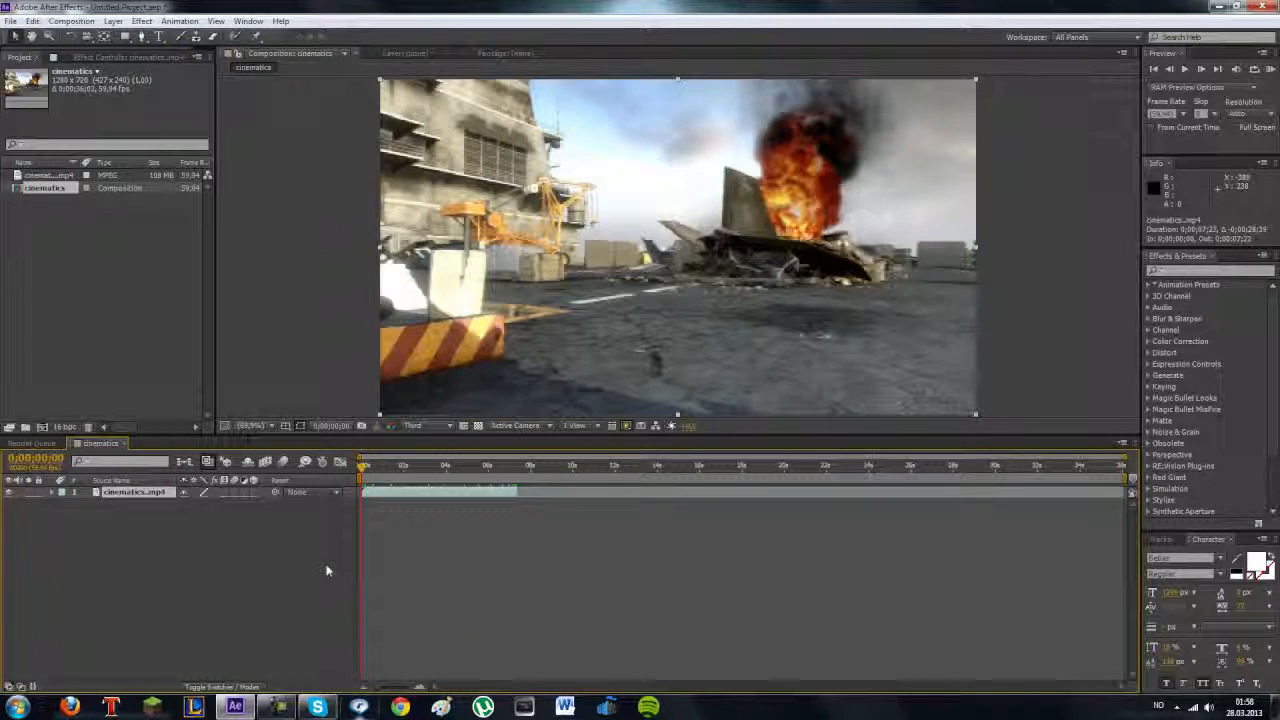
Find the 3D Camera Tracker effect and apply it to the cinematics.mp4 layer.
{"action": "left_click", "coordinate": [1221, 273]}
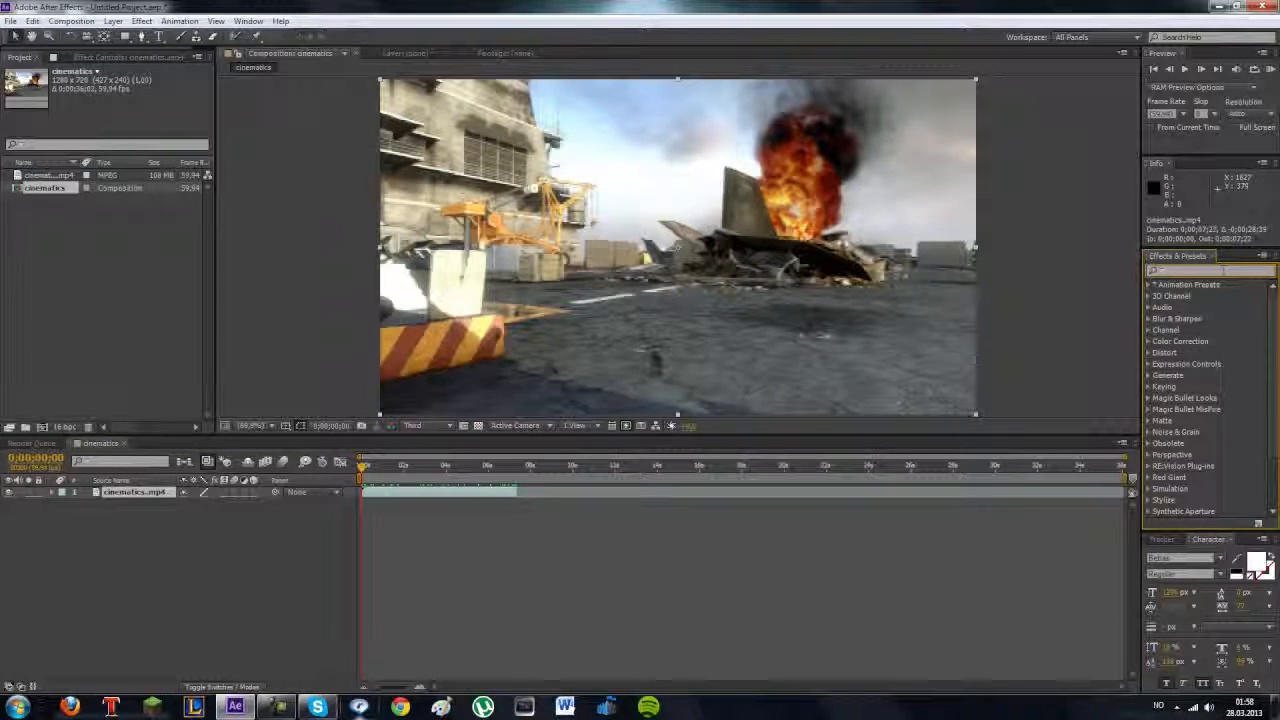
{"action": "type", "text": "3d ca"}
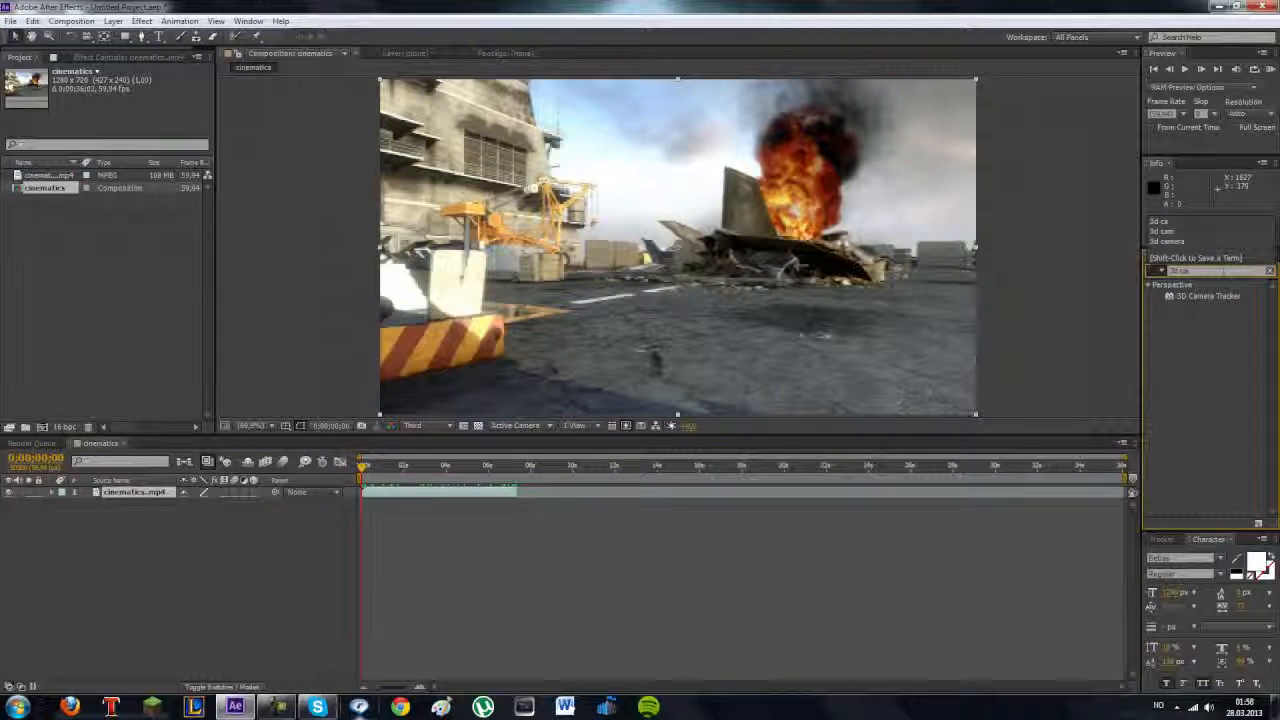
{"action": "left_click_drag", "start_coordinate": [1207, 296], "coordinate": [180, 495]}
{"action": "left_click", "coordinate": [142, 21]}
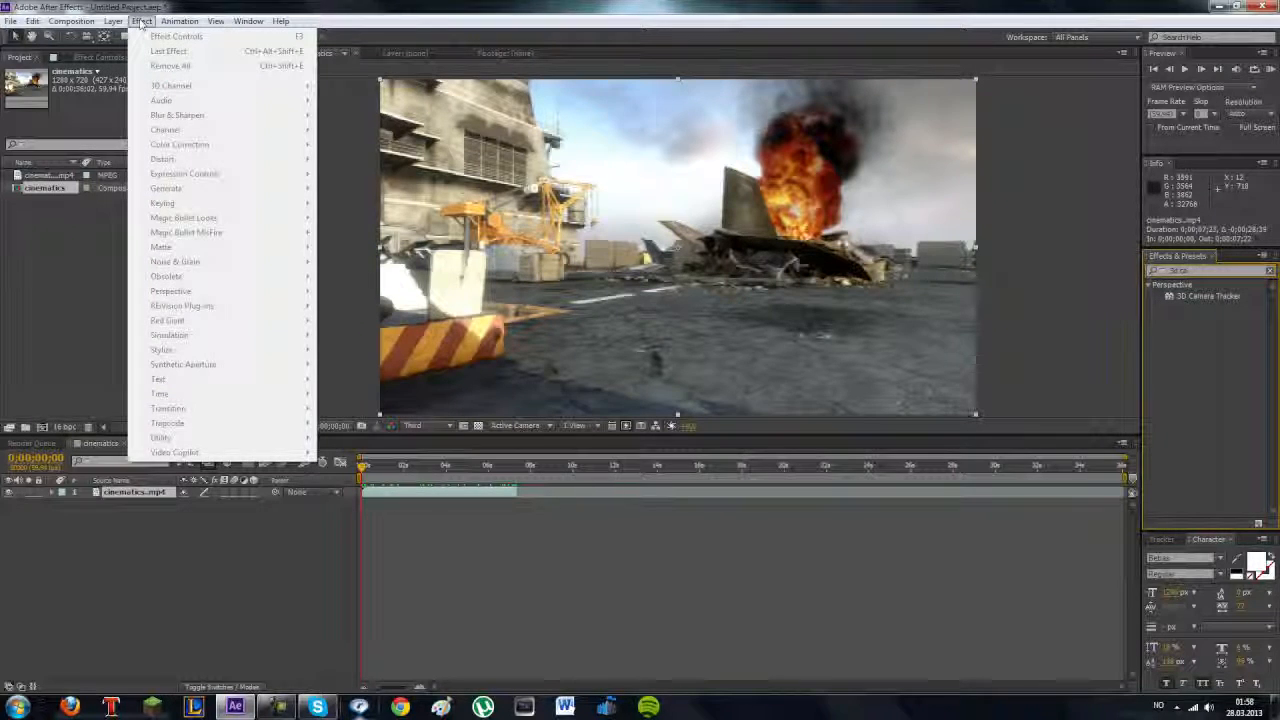
{"action": "left_click", "coordinate": [176, 36]}
{"action": "left_click", "coordinate": [142, 21]}
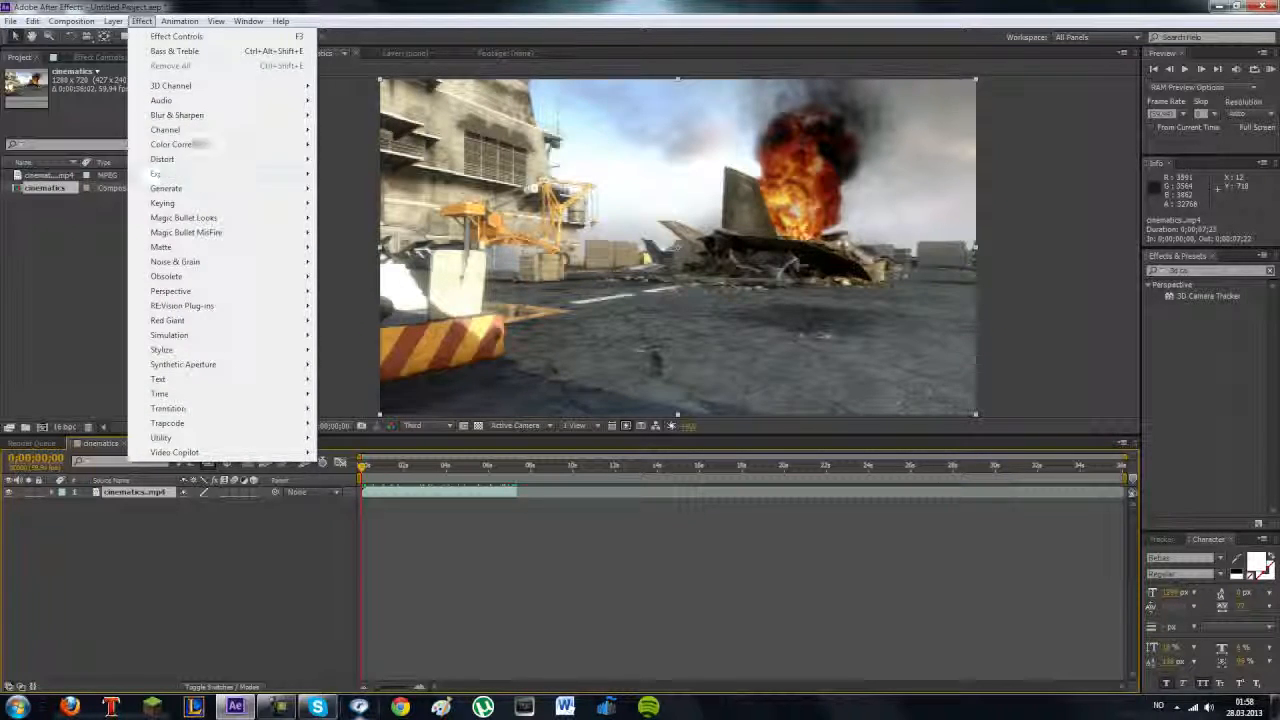
{"action": "mouse_move", "coordinate": [206, 293]}
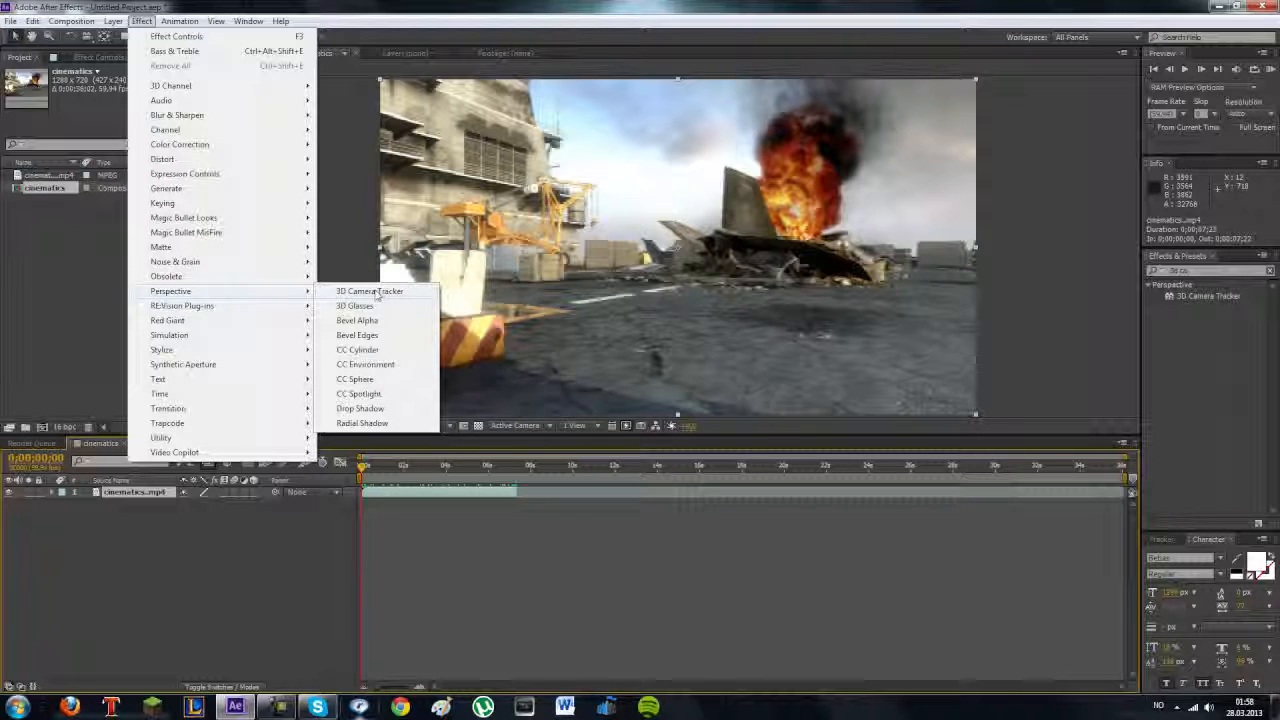
{"action": "left_click", "coordinate": [362, 292]}
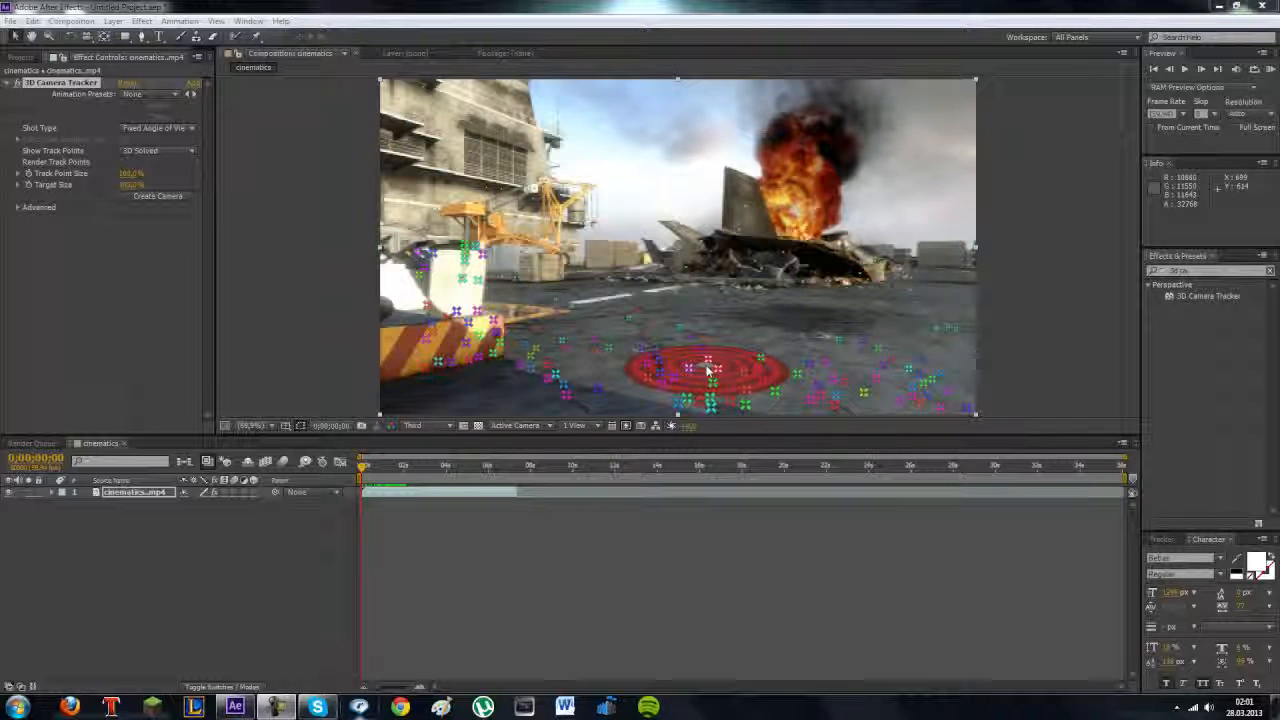
Create a text layer and tracker camera from the track points on the ground in the foreground, and select the text layer.
{"action": "right_click", "coordinate": [708, 369]}
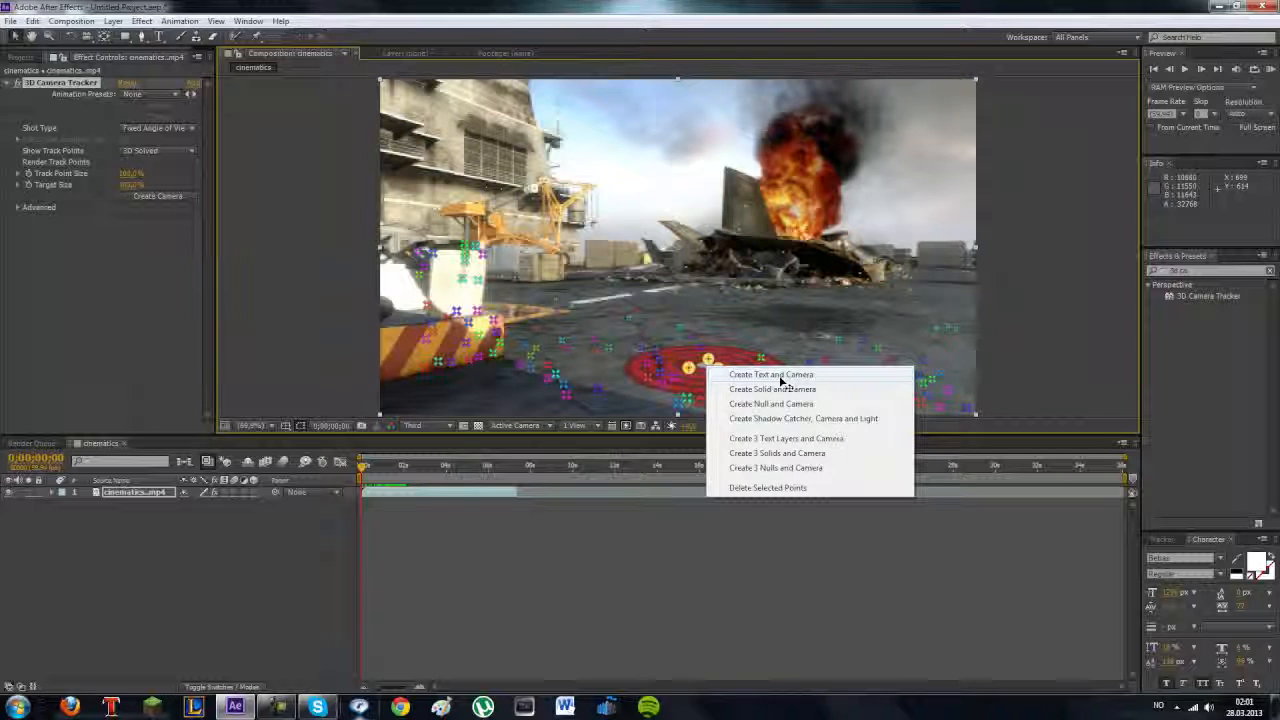
{"action": "left_click", "coordinate": [781, 377]}
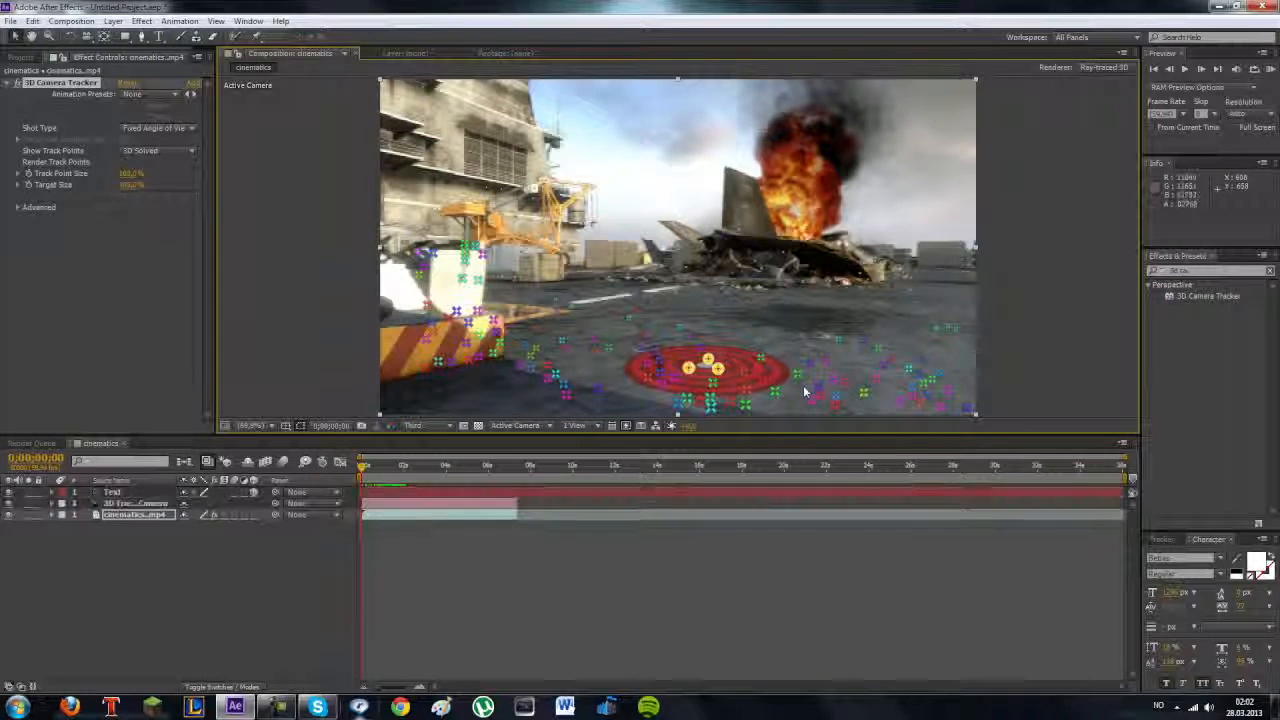
{"action": "left_click", "coordinate": [159, 504]}
{"action": "left_click", "coordinate": [158, 492]}
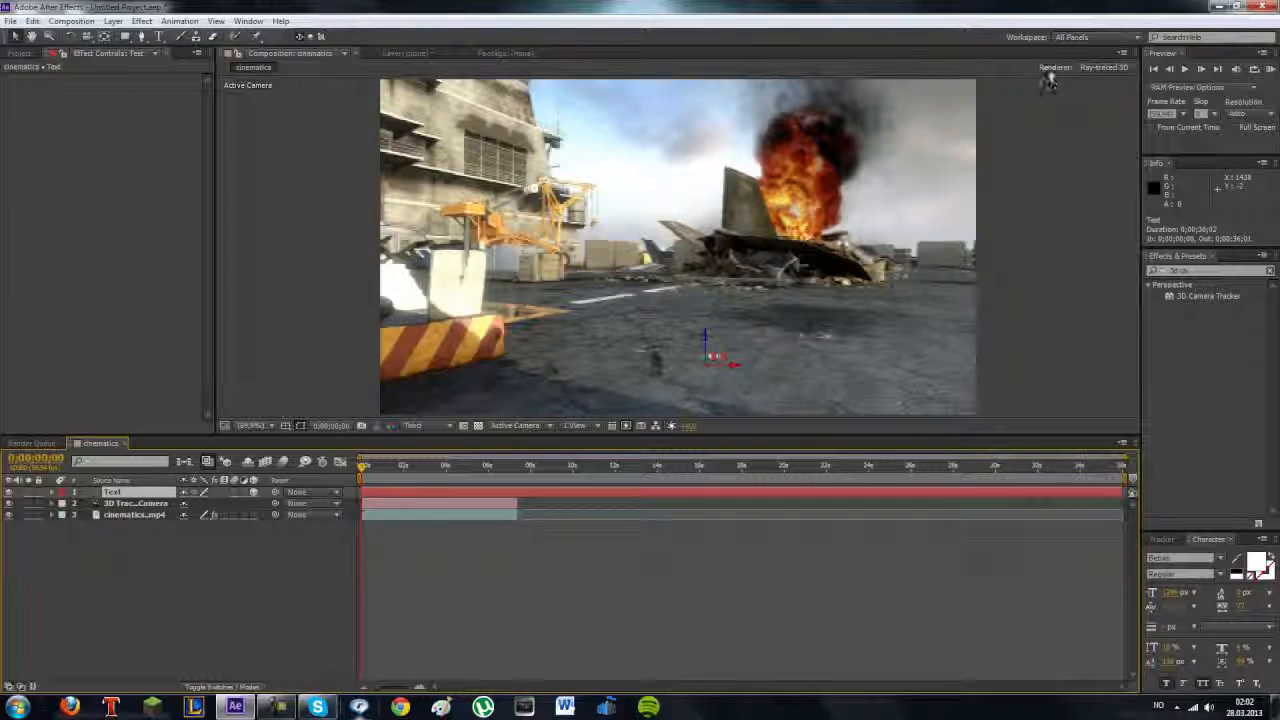
Choose Ray-traced 3D as the composition's renderer, check its ray-tracing quality options and accept the settings.
{"action": "left_click", "coordinate": [1106, 70]}
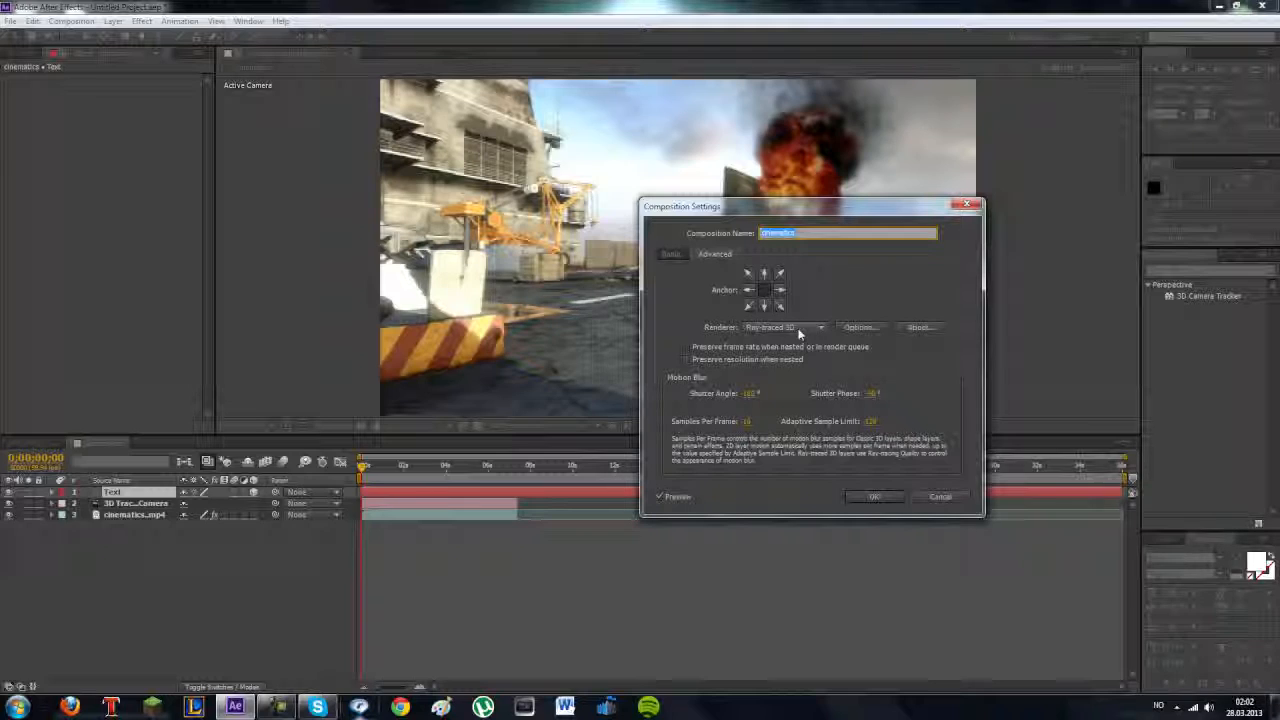
{"action": "left_click", "coordinate": [762, 327]}
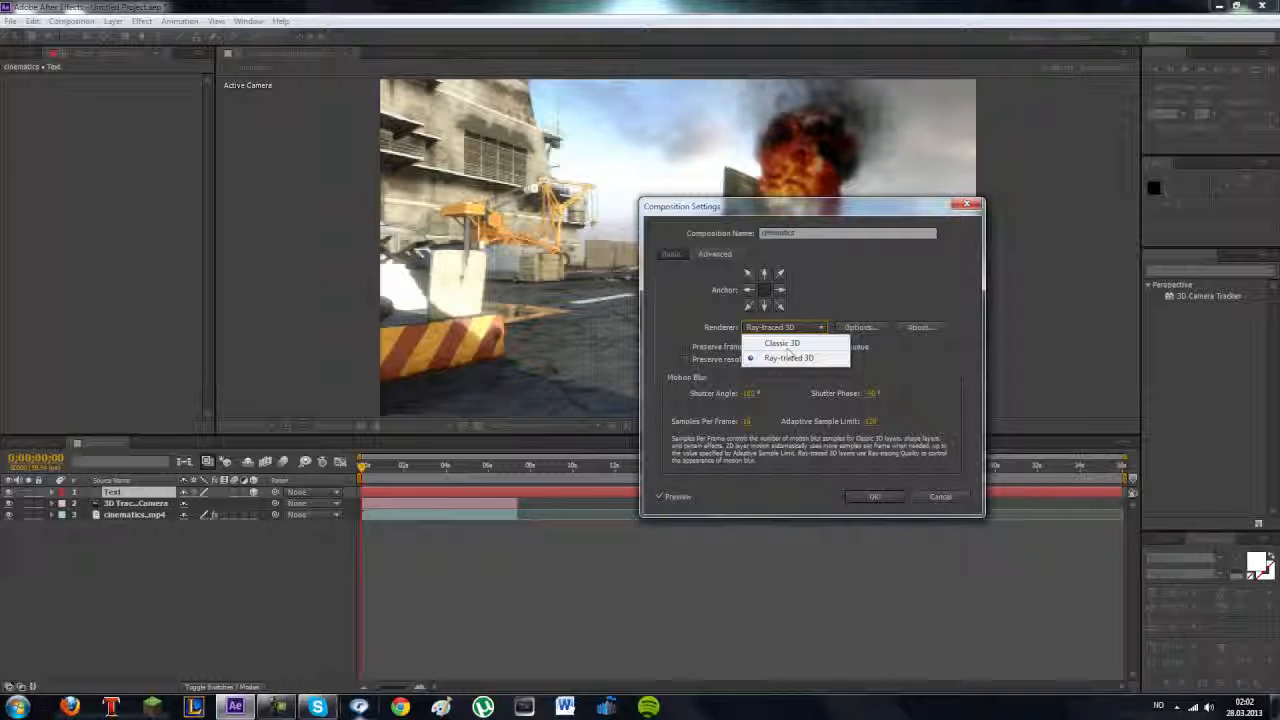
{"action": "left_click", "coordinate": [789, 358]}
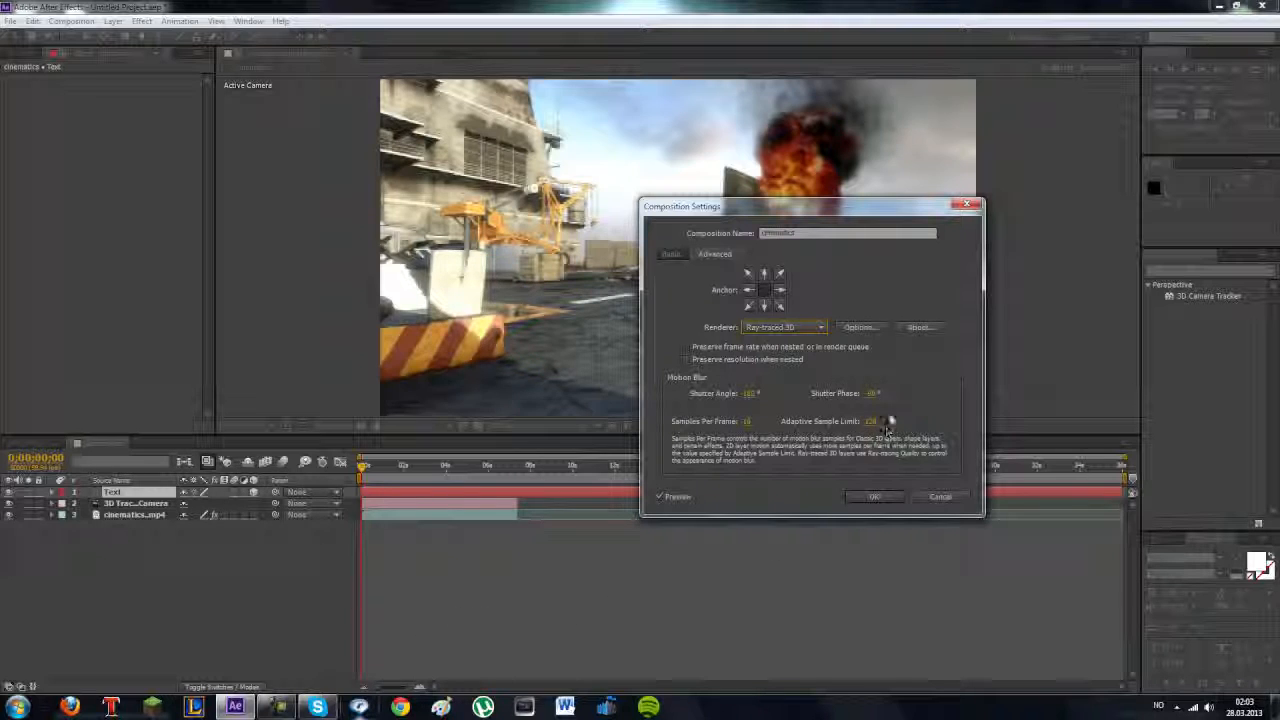
{"action": "left_click", "coordinate": [857, 328]}
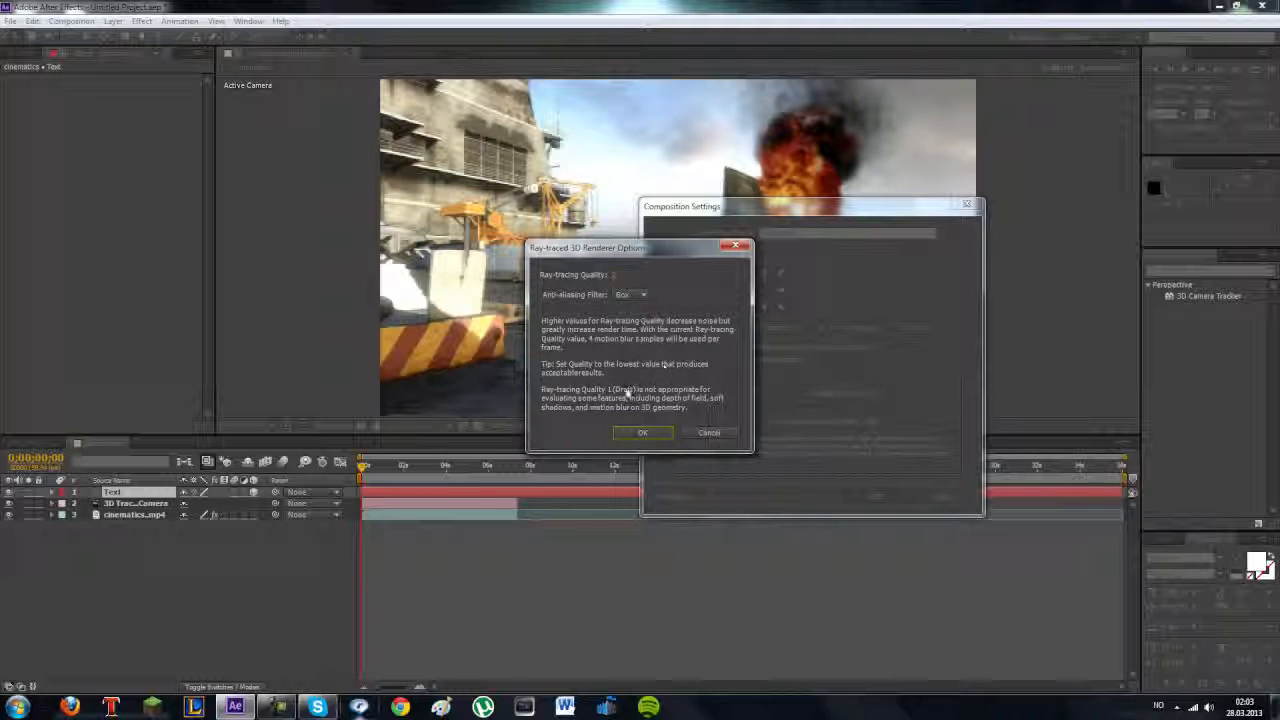
{"action": "mouse_move", "coordinate": [627, 260]}
{"action": "left_mouse_down"}
{"action": "mouse_move", "coordinate": [741, 300]}
{"action": "mouse_move", "coordinate": [786, 287]}
{"action": "mouse_move", "coordinate": [764, 347]}
{"action": "mouse_move", "coordinate": [647, 302]}
{"action": "mouse_move", "coordinate": [647, 271]}
{"action": "left_mouse_up"}
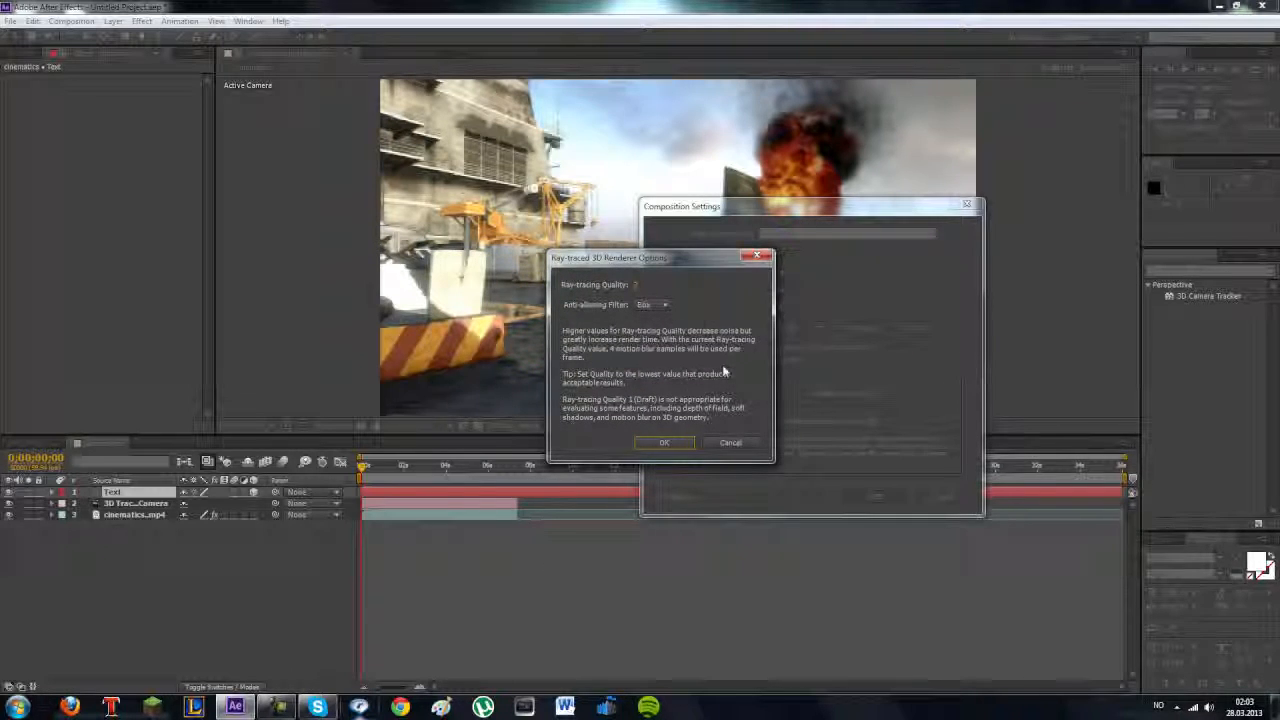
{"action": "left_click_drag", "start_coordinate": [634, 288], "coordinate": [631, 287]}
{"action": "left_click", "coordinate": [633, 286]}
{"action": "key", "text": "Return"}
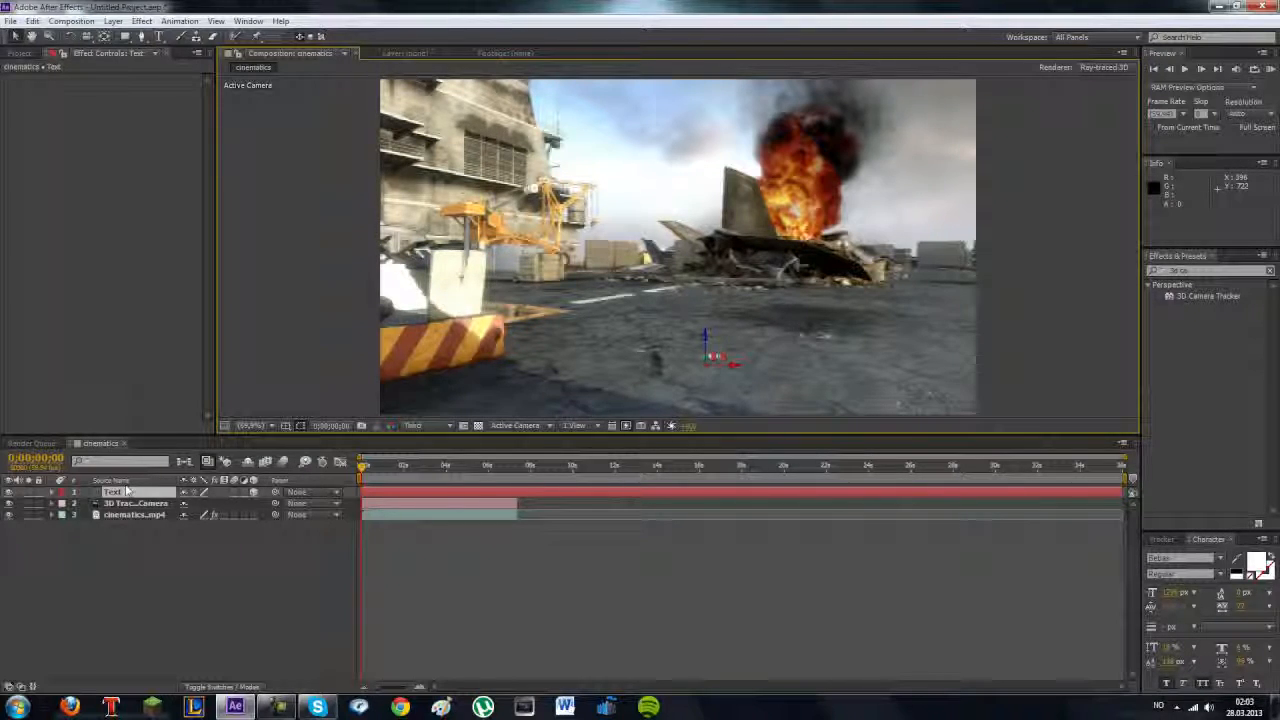
Set the Text layer's X Rotation to 90° so the text stands upright on the ground.
{"action": "left_click", "coordinate": [61, 493]}
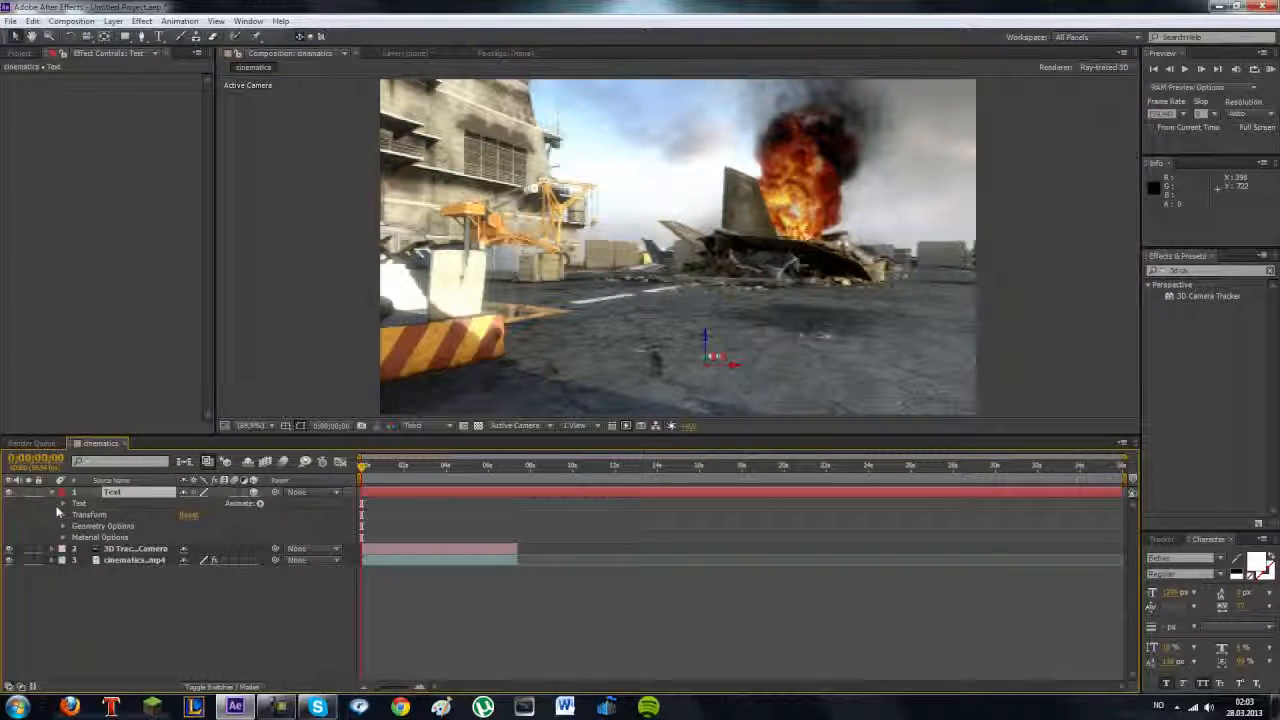
{"action": "left_click", "coordinate": [112, 493]}
{"action": "left_click", "coordinate": [57, 494]}
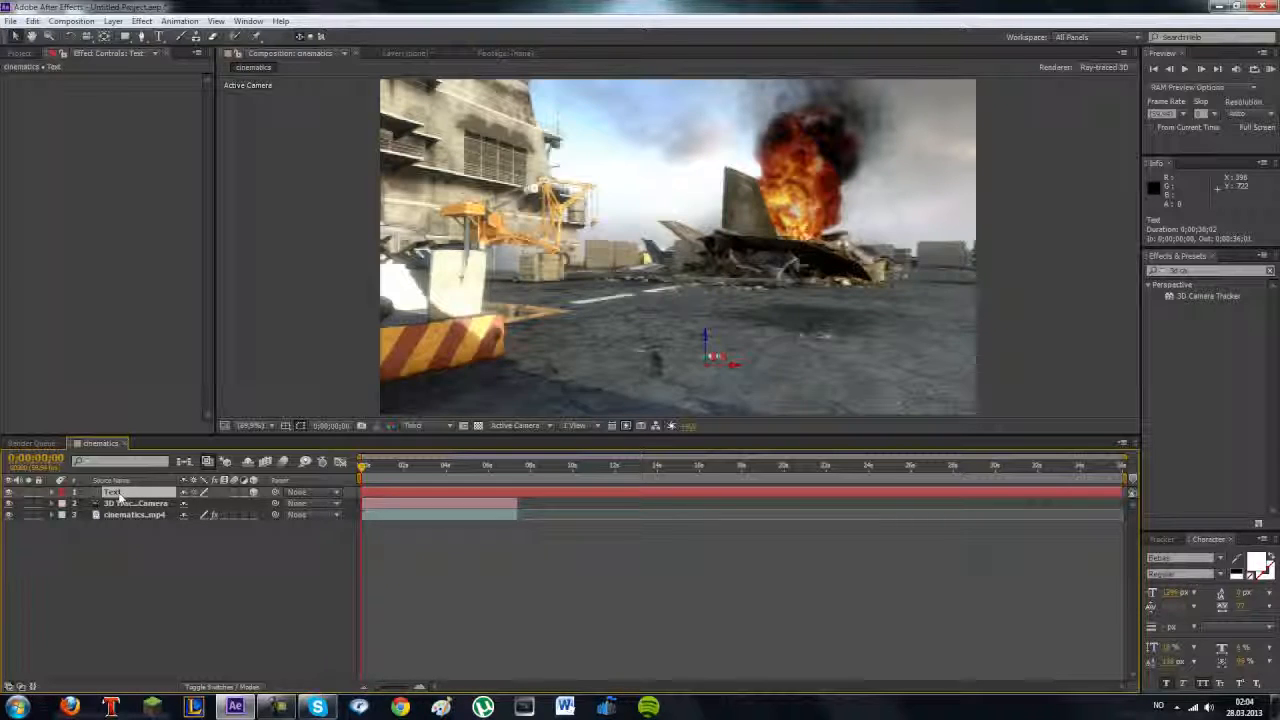
{"action": "key", "text": "r"}
{"action": "left_click", "coordinate": [197, 516]}
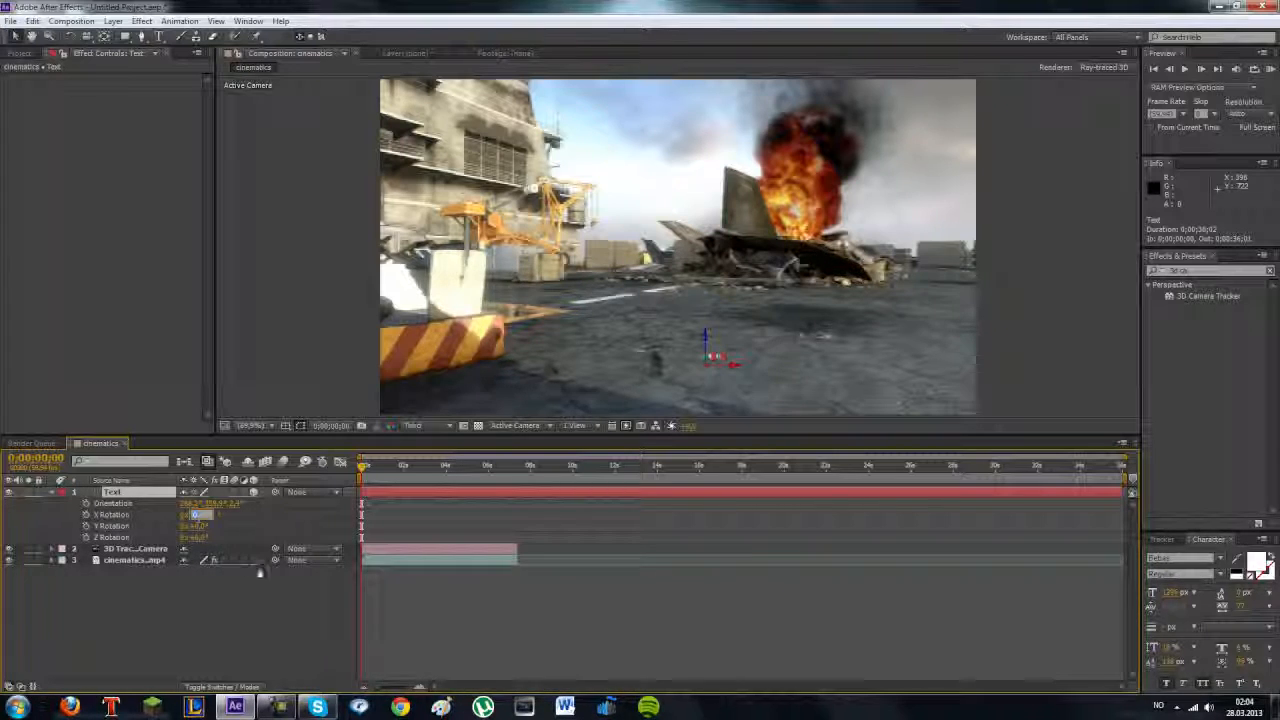
{"action": "type", "text": "90"}
{"action": "key", "text": "Return"}
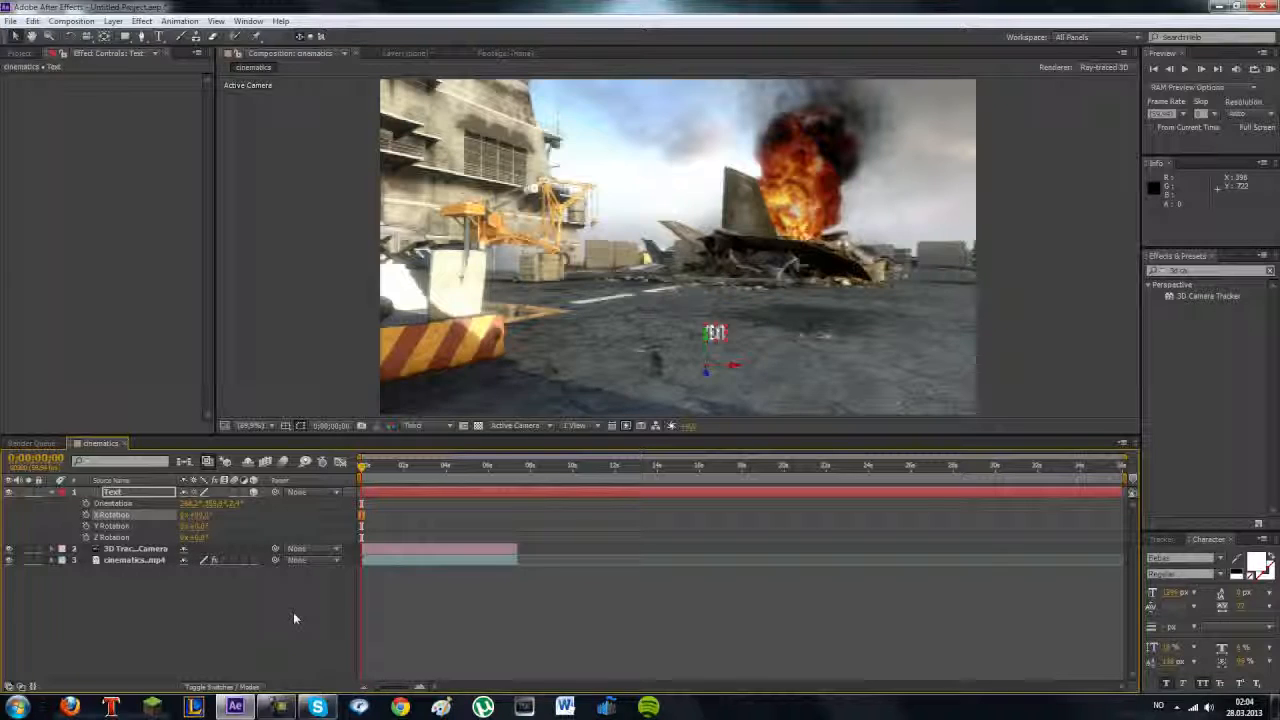
Scale the Text layer up uniformly to about 400%.
{"action": "left_click", "coordinate": [122, 492]}
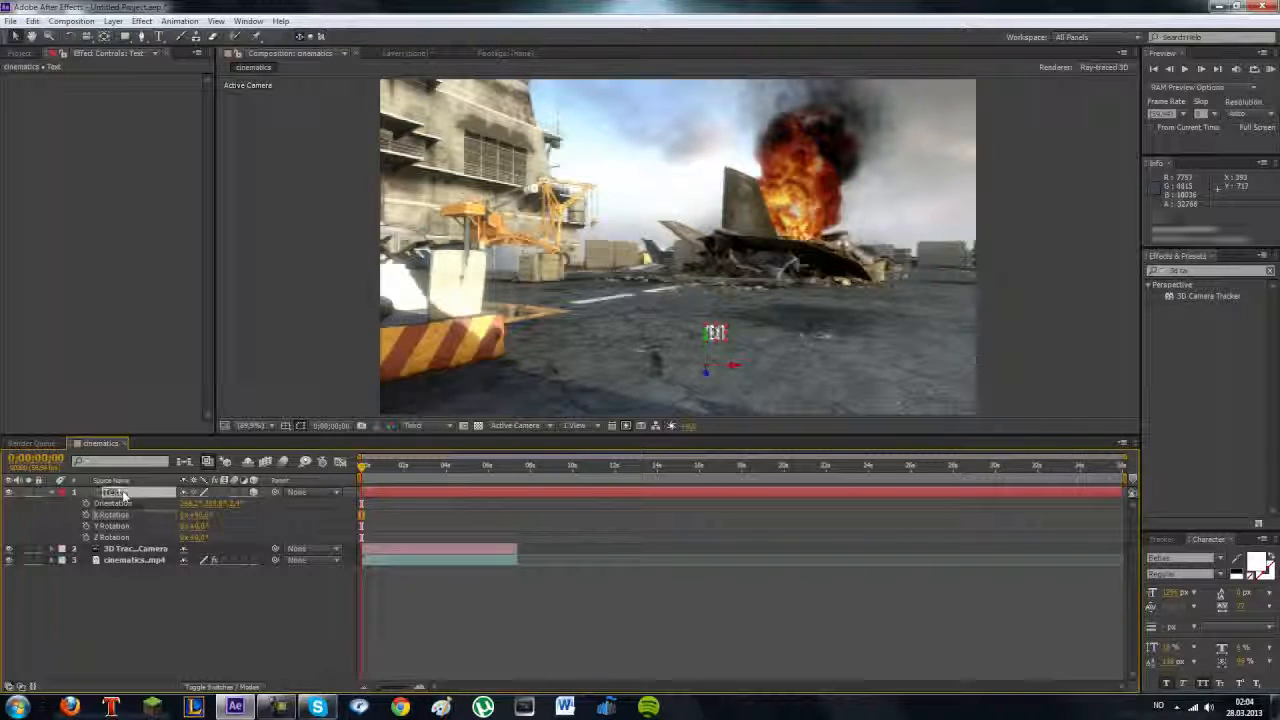
{"action": "key", "text": "s"}
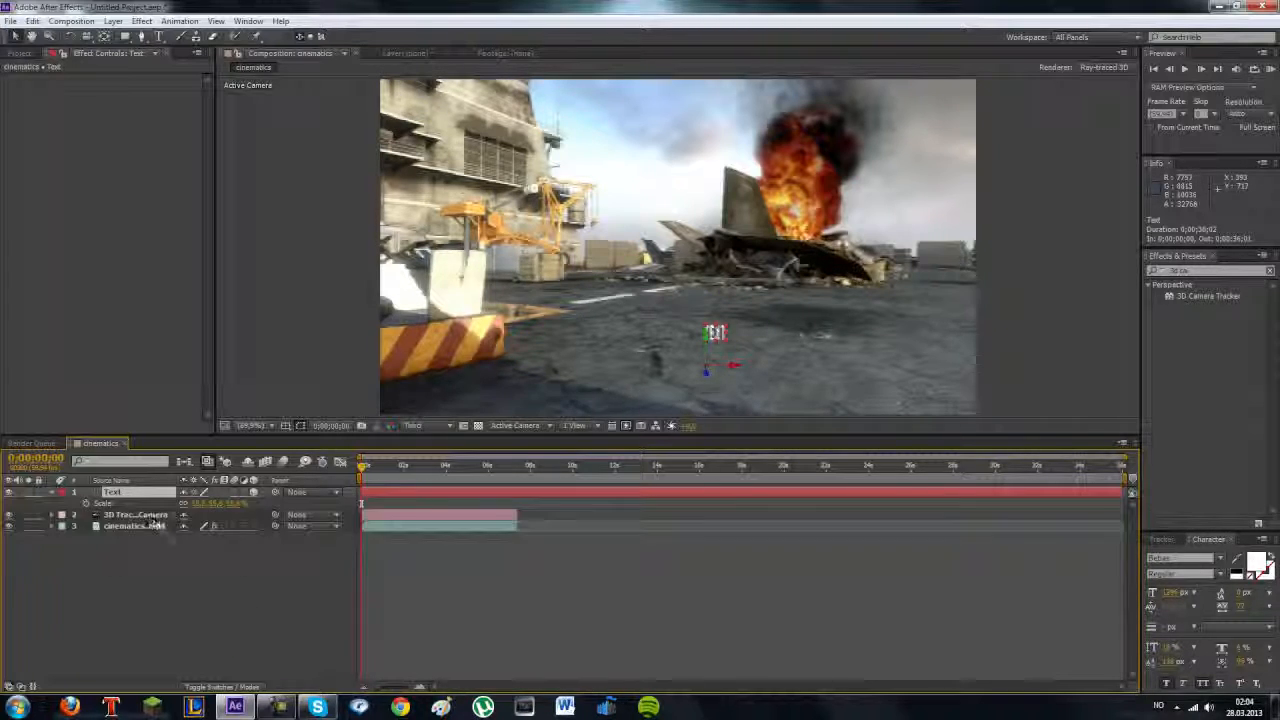
{"action": "mouse_move", "coordinate": [199, 507]}
{"action": "left_mouse_down"}
{"action": "mouse_move", "coordinate": [380, 520]}
{"action": "mouse_move", "coordinate": [447, 540]}
{"action": "left_mouse_up"}
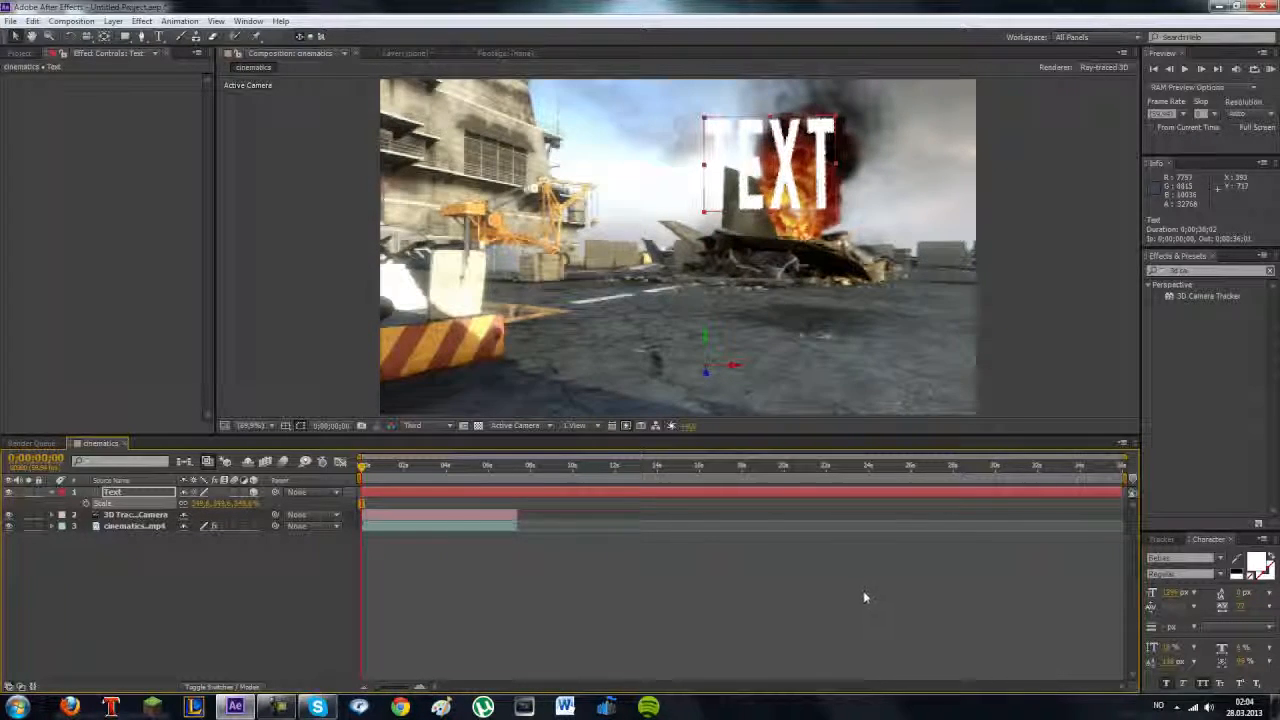
{"action": "left_click_drag", "start_coordinate": [230, 504], "coordinate": [287, 512]}
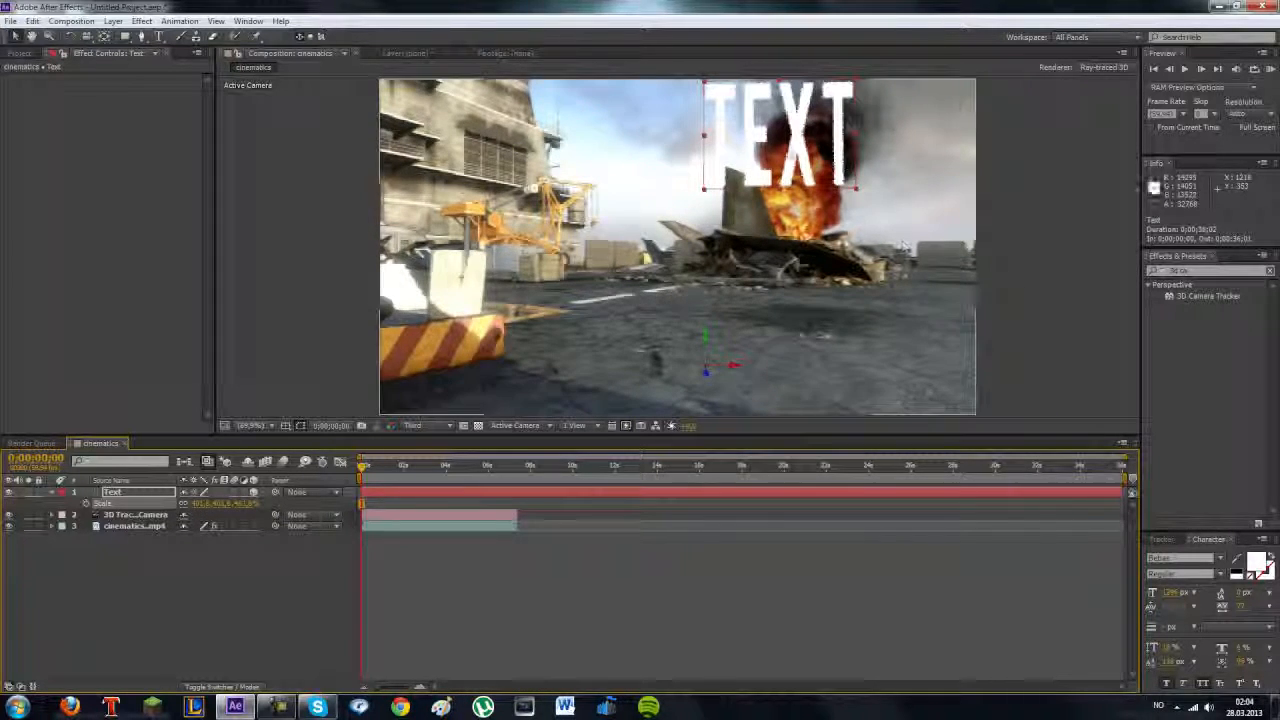
Check the composition preview at Full resolution, and return it to Third.
{"action": "left_click", "coordinate": [457, 425]}
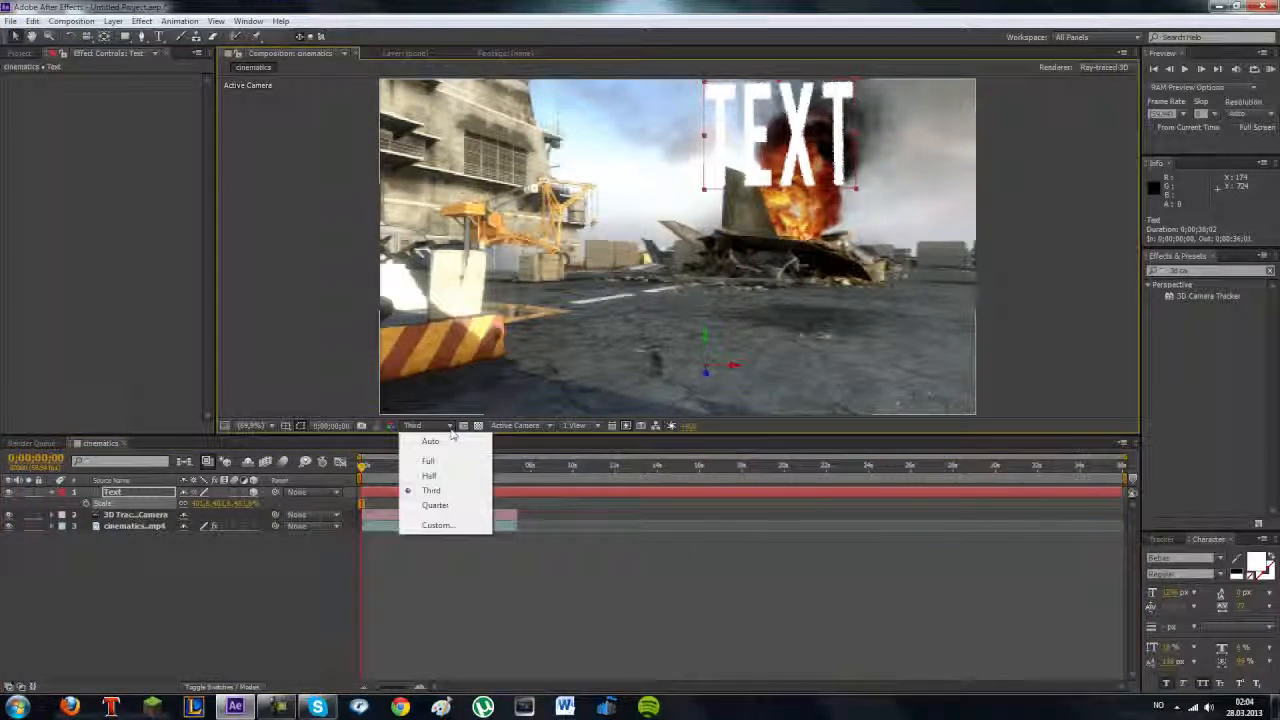
{"action": "left_click", "coordinate": [440, 443]}
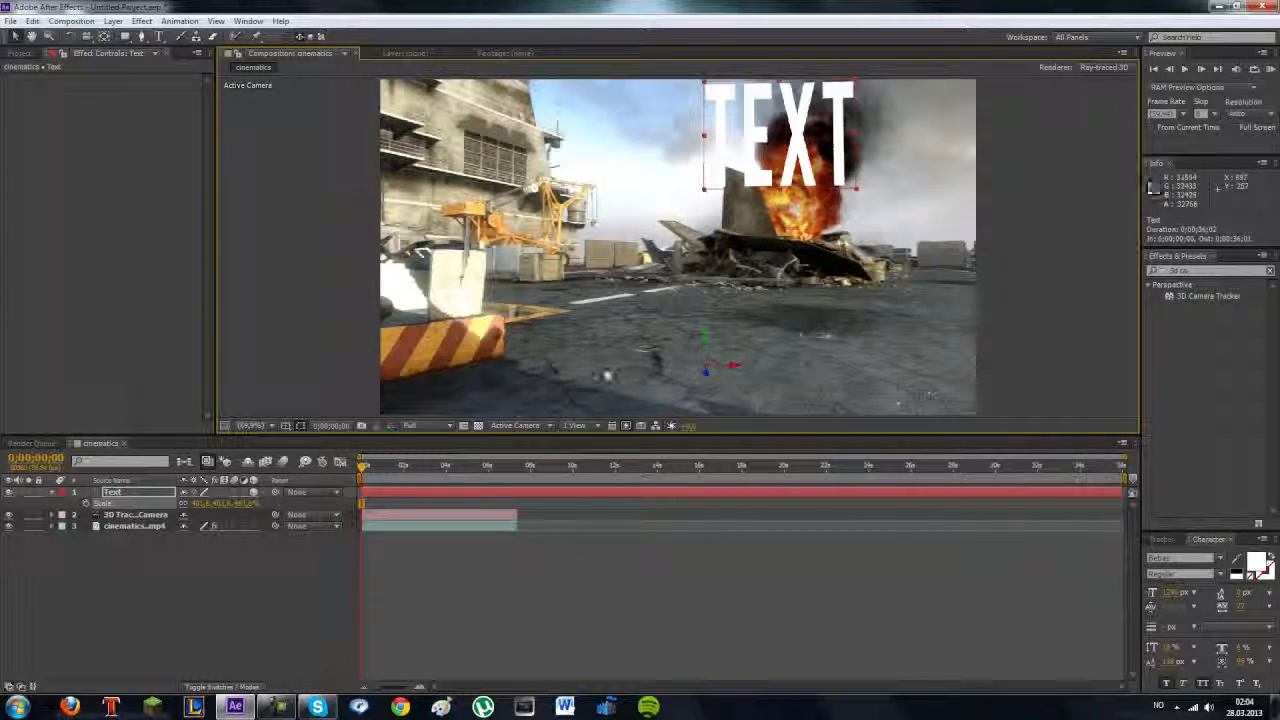
{"action": "left_click", "coordinate": [422, 428]}
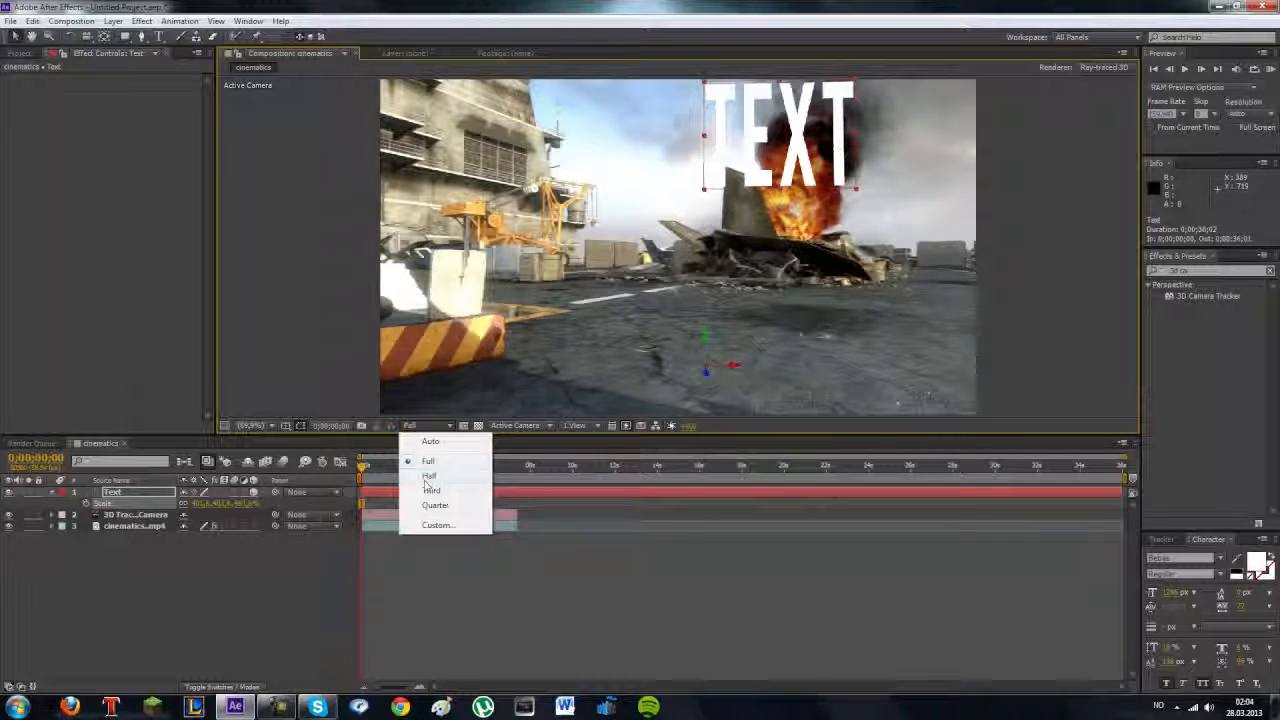
{"action": "left_click", "coordinate": [430, 484]}
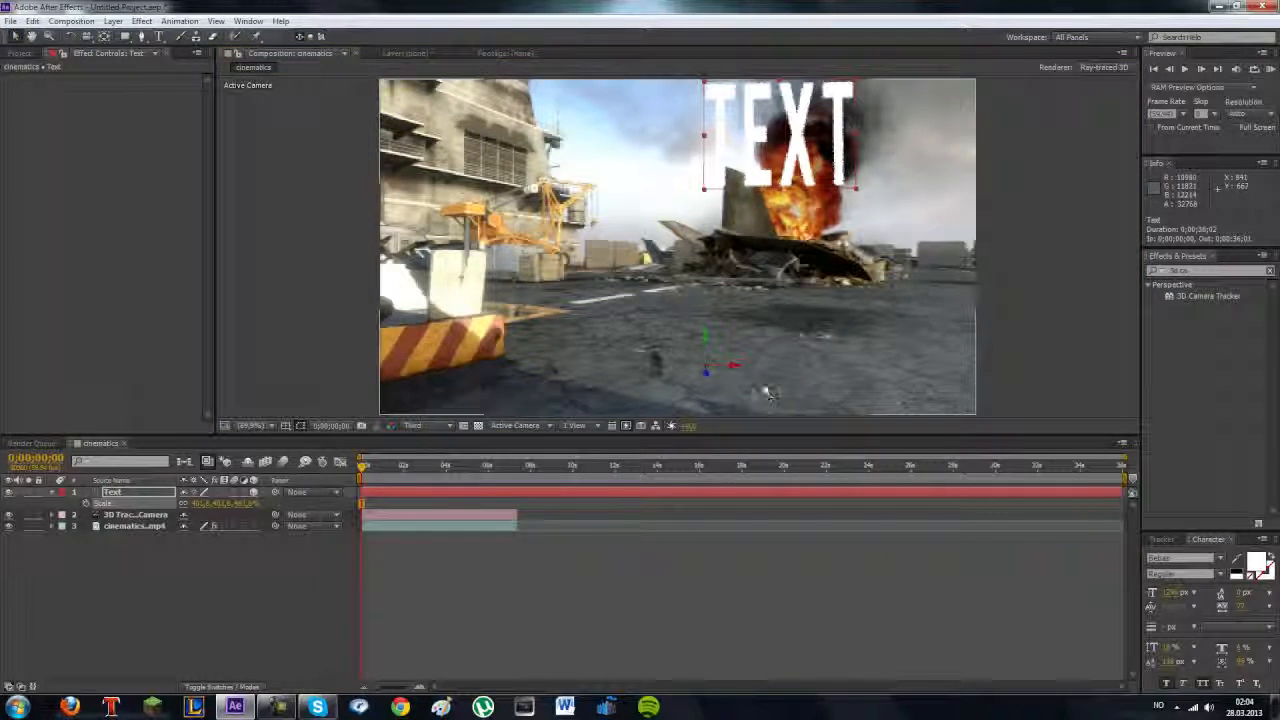
Lower the Text layer and shift it sideways so it stands in front of the burning wreck, checking its placement over the first frames.
{"action": "left_click_drag", "start_coordinate": [735, 368], "coordinate": [612, 445]}
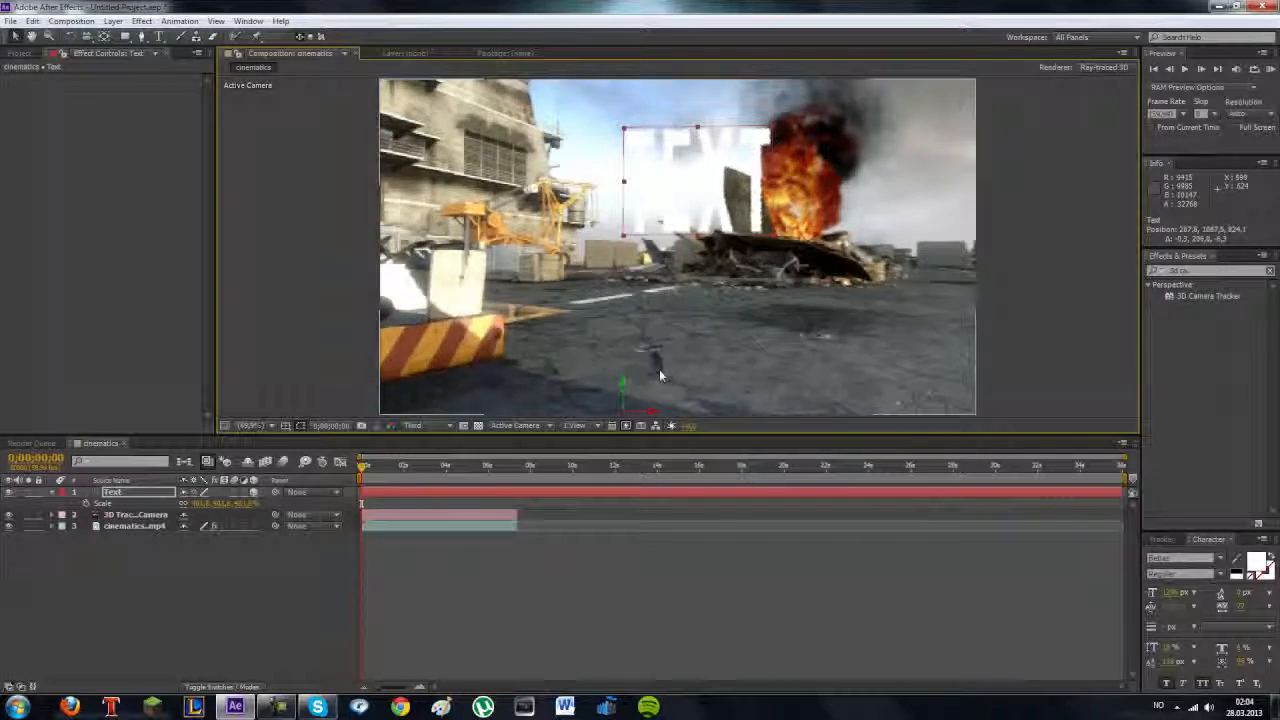
{"action": "key", "text": "comma"}
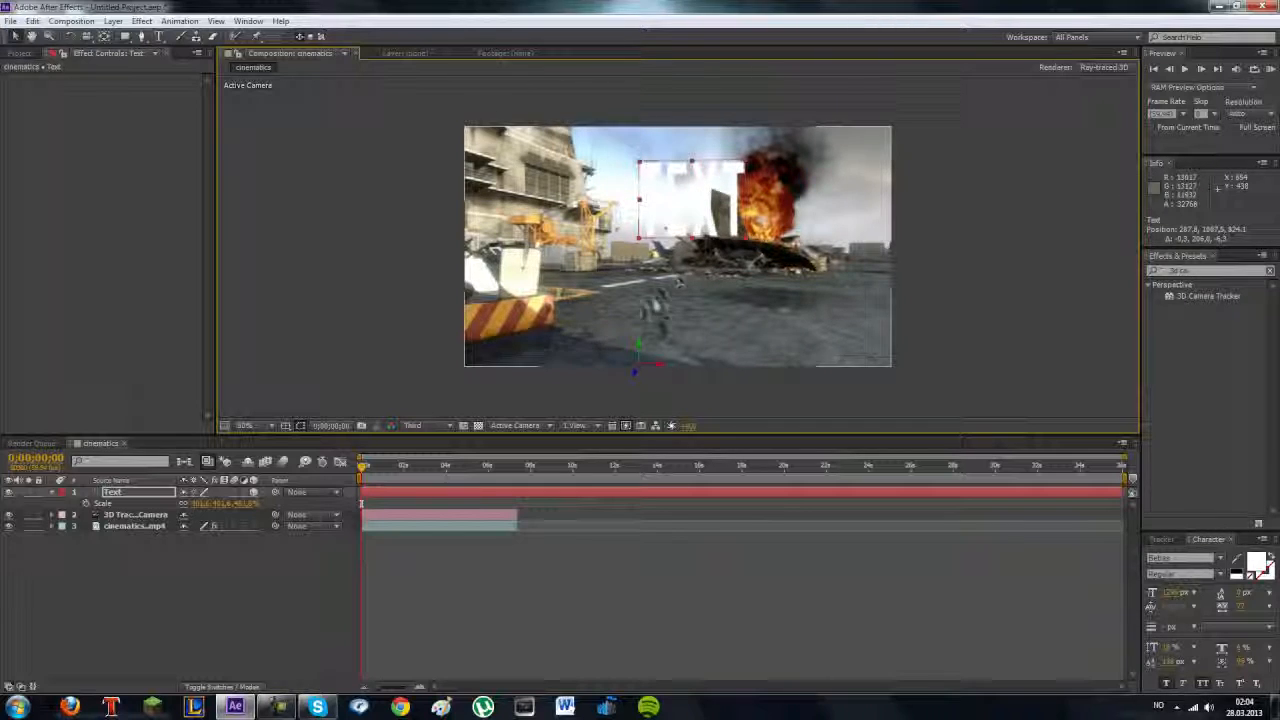
{"action": "left_click_drag", "start_coordinate": [363, 468], "coordinate": [364, 515]}
{"action": "left_click_drag", "start_coordinate": [656, 364], "coordinate": [759, 395]}
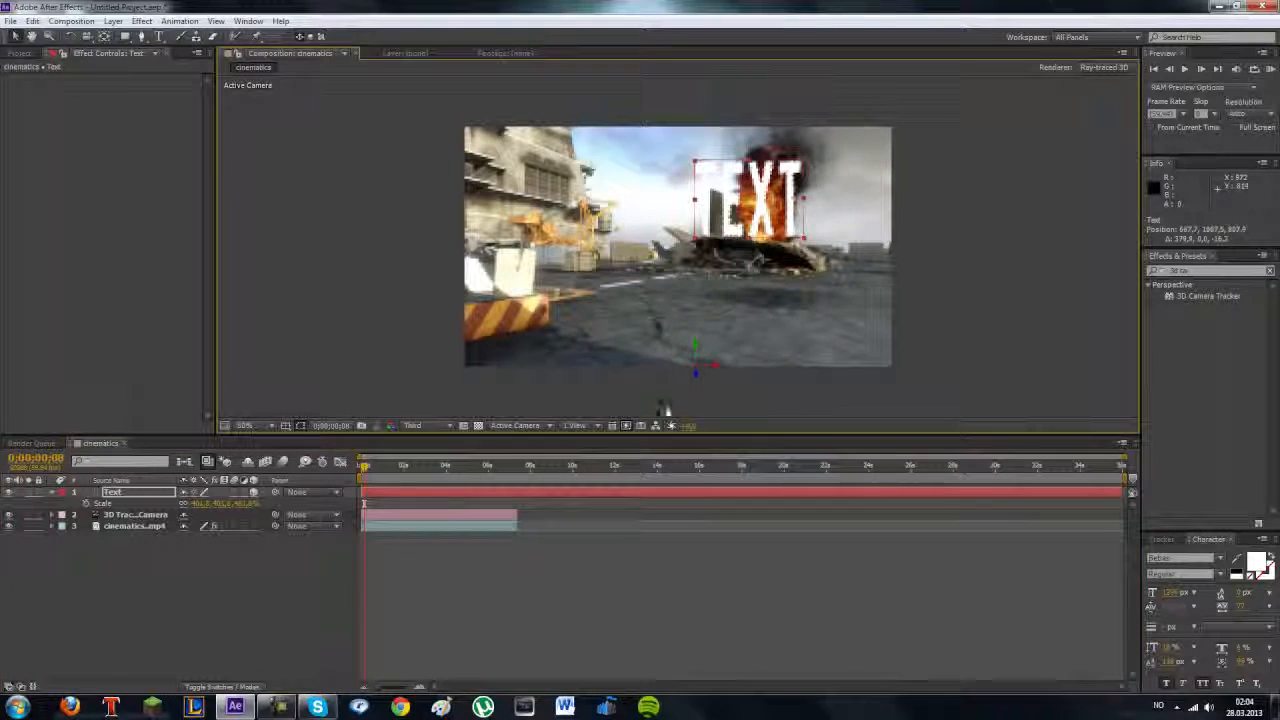
{"action": "left_click_drag", "start_coordinate": [369, 468], "coordinate": [325, 483]}
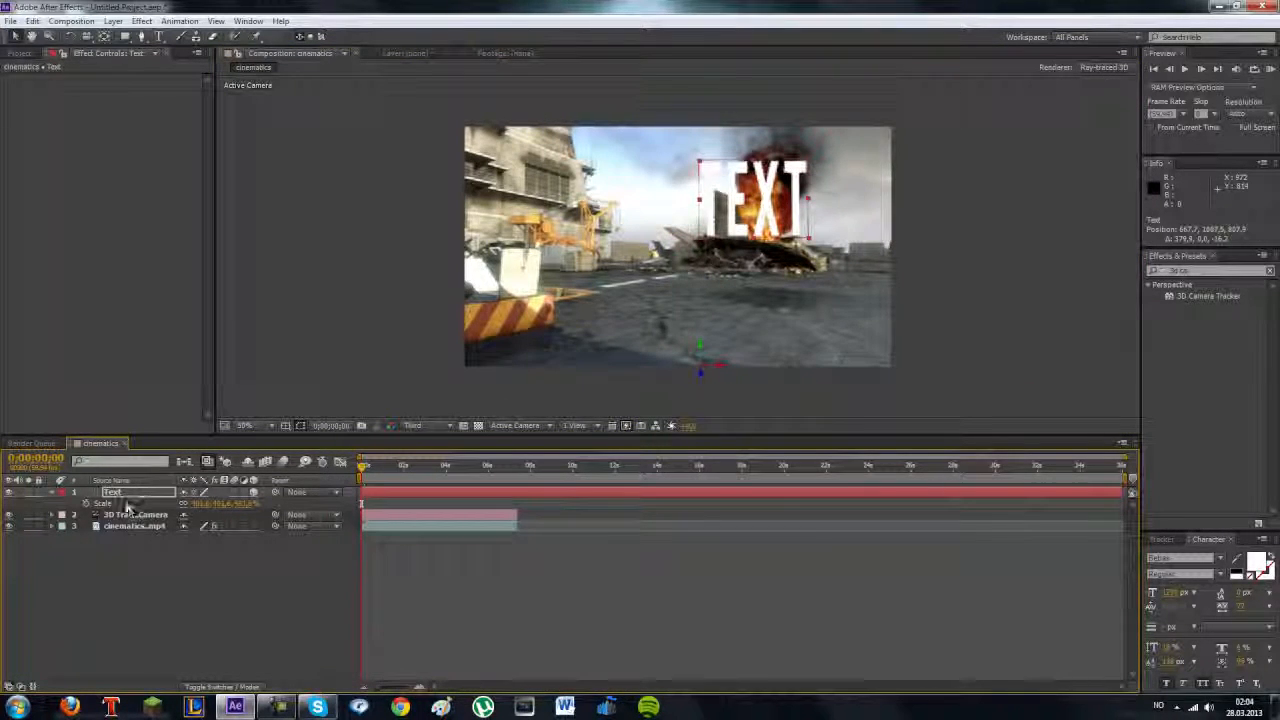
{"action": "left_click", "coordinate": [54, 494]}
{"action": "left_click", "coordinate": [55, 495]}
{"action": "left_click", "coordinate": [60, 514]}
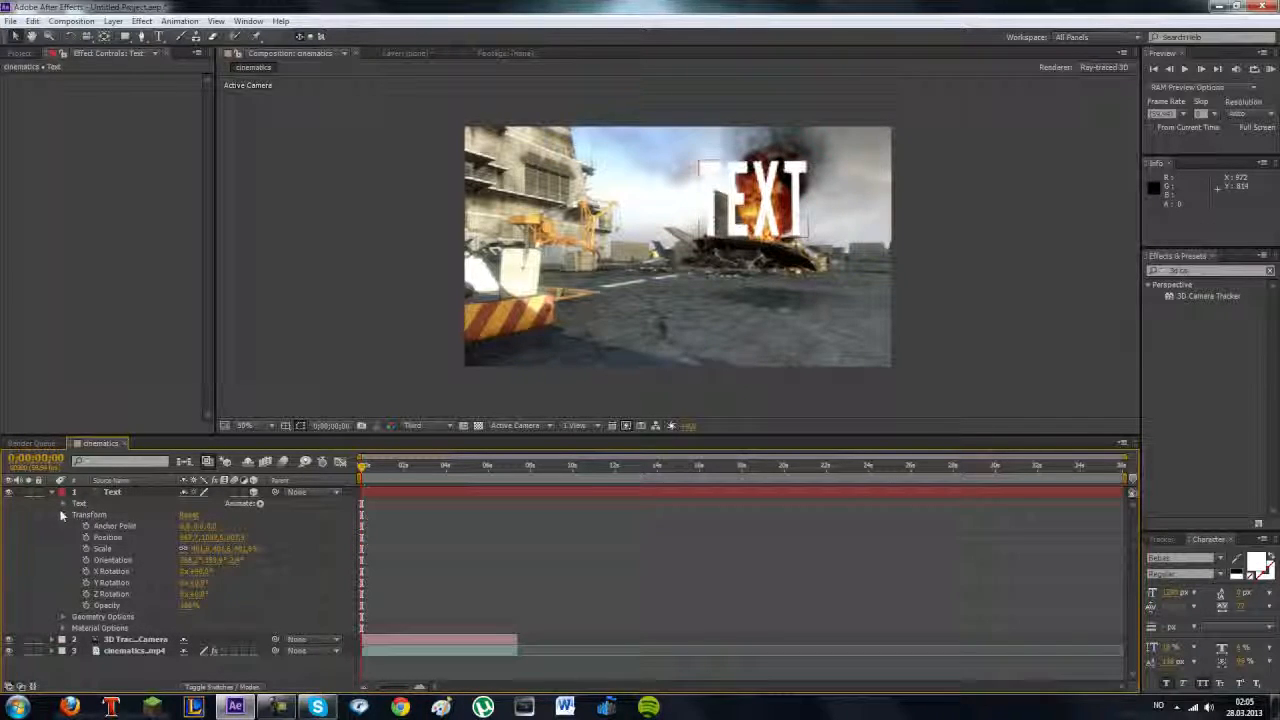
{"action": "left_click", "coordinate": [62, 514]}
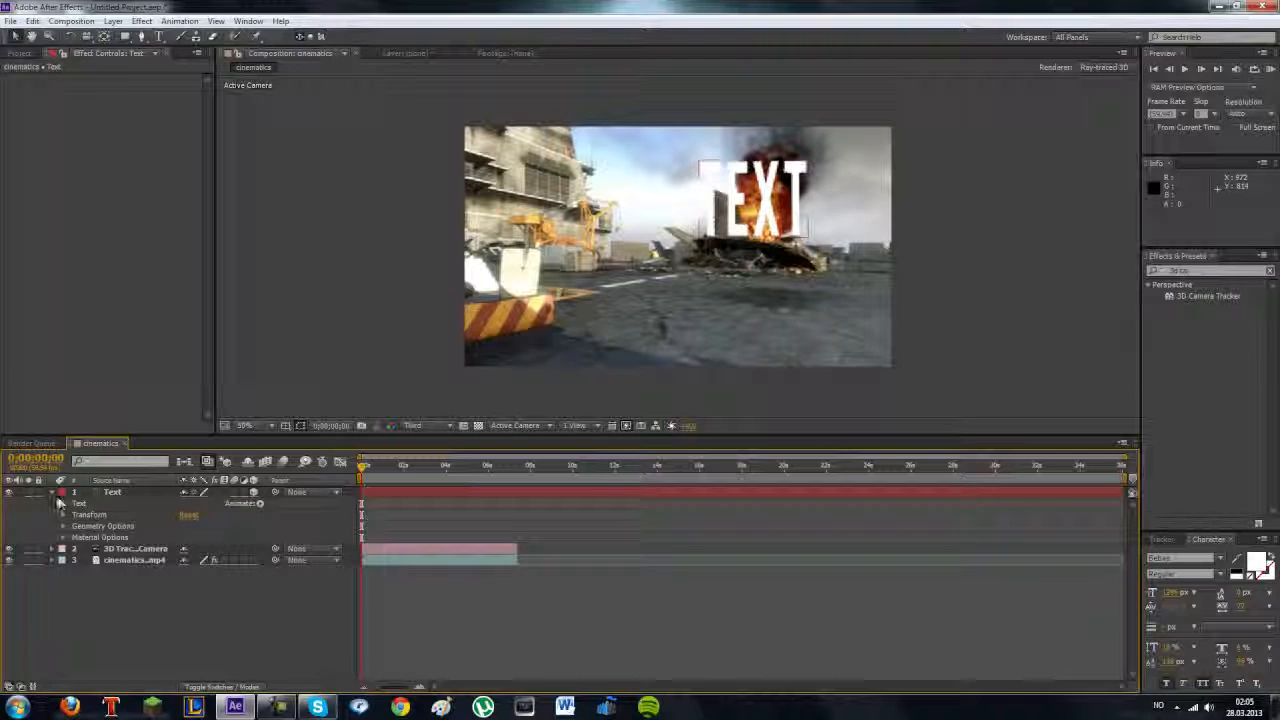
{"action": "left_click", "coordinate": [55, 494]}
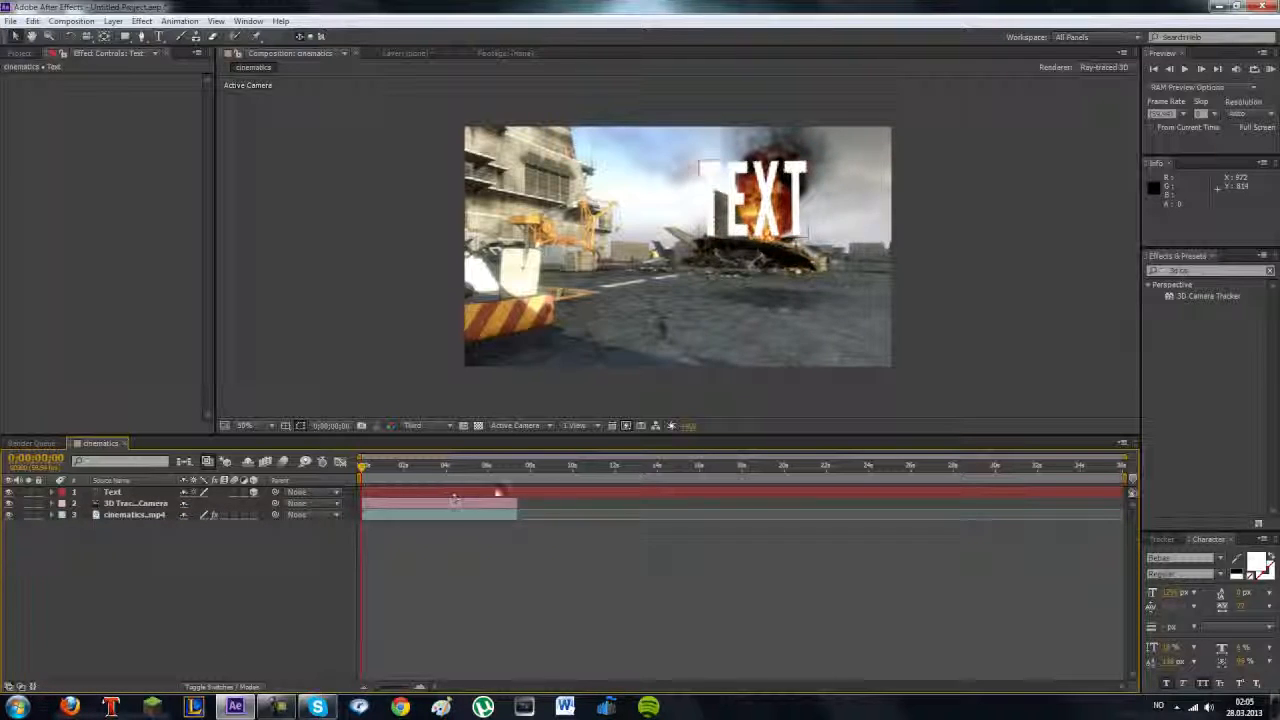
Set the Text layer's Bevel Style to Convex in its geometry options and accept the Bevel Depth.
{"action": "left_click", "coordinate": [55, 494]}
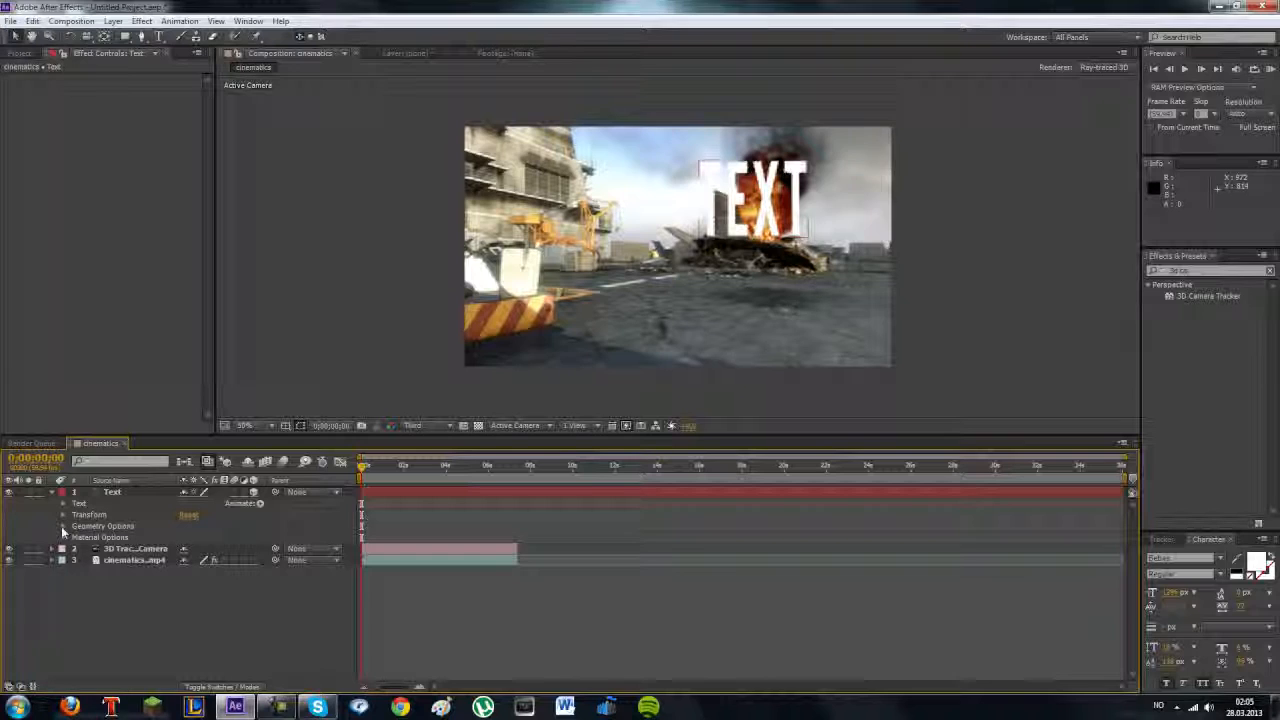
{"action": "left_click", "coordinate": [62, 526]}
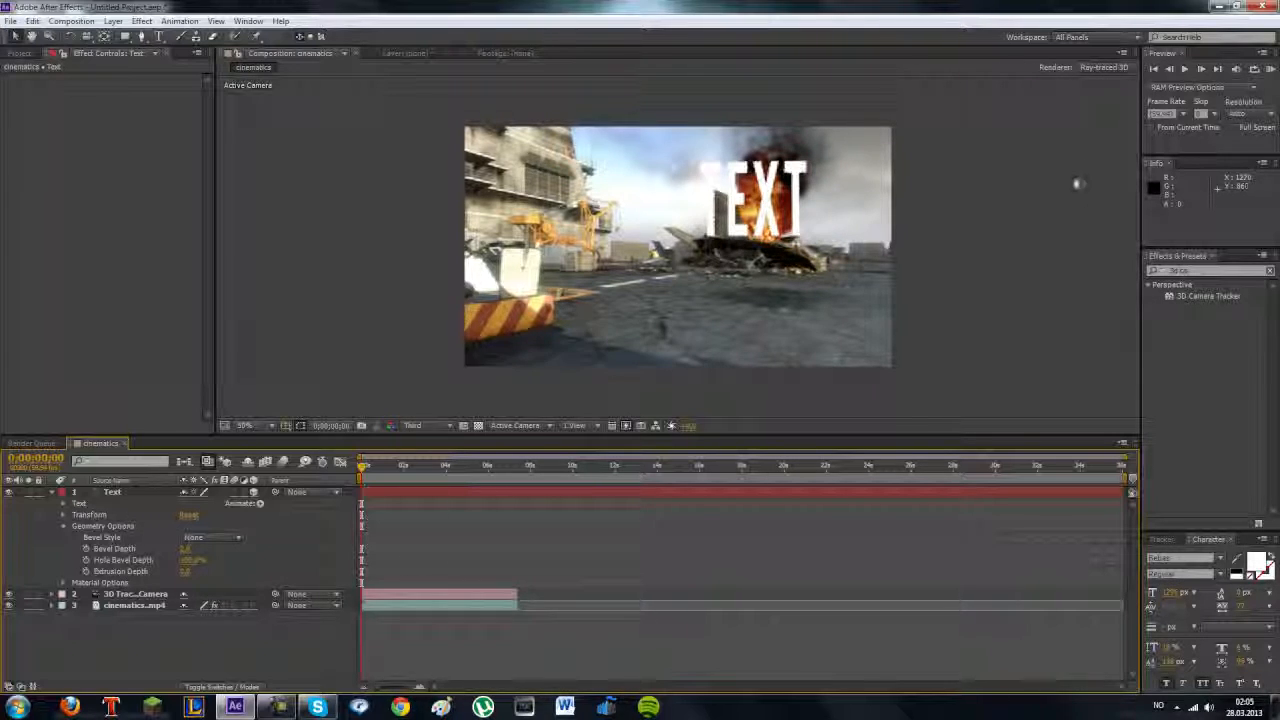
{"action": "left_click", "coordinate": [214, 538]}
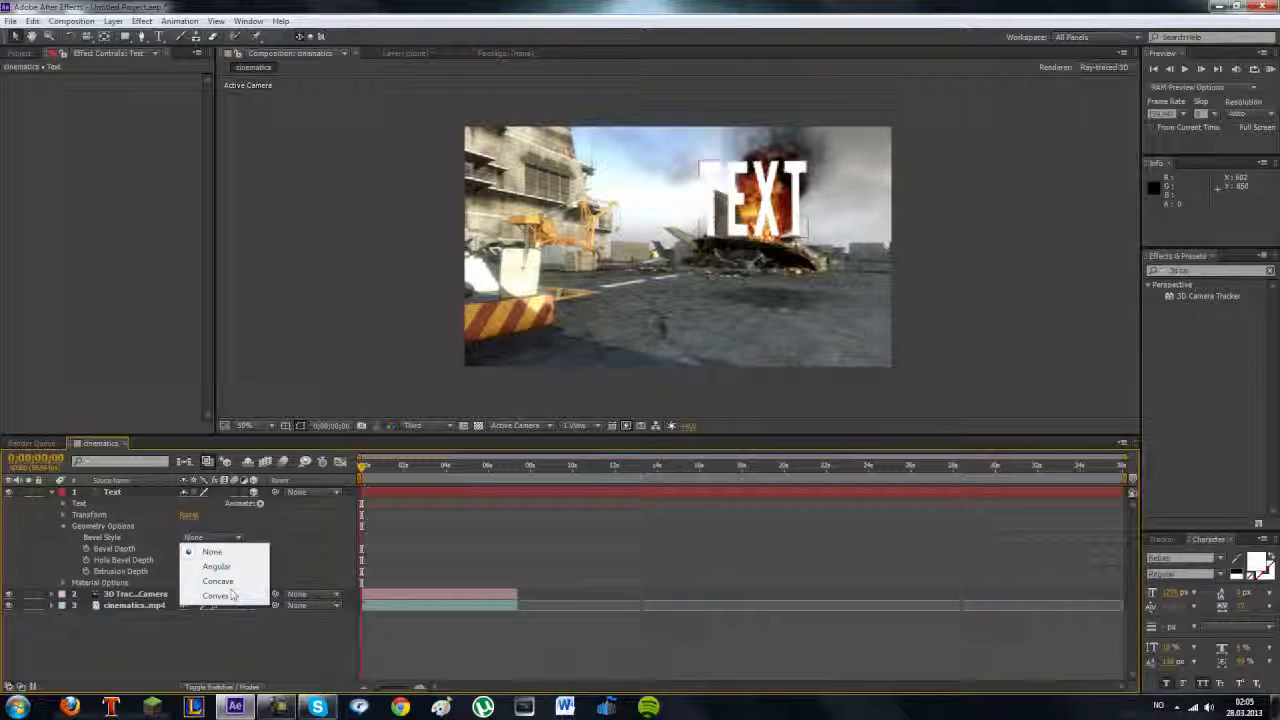
{"action": "left_click", "coordinate": [216, 596]}
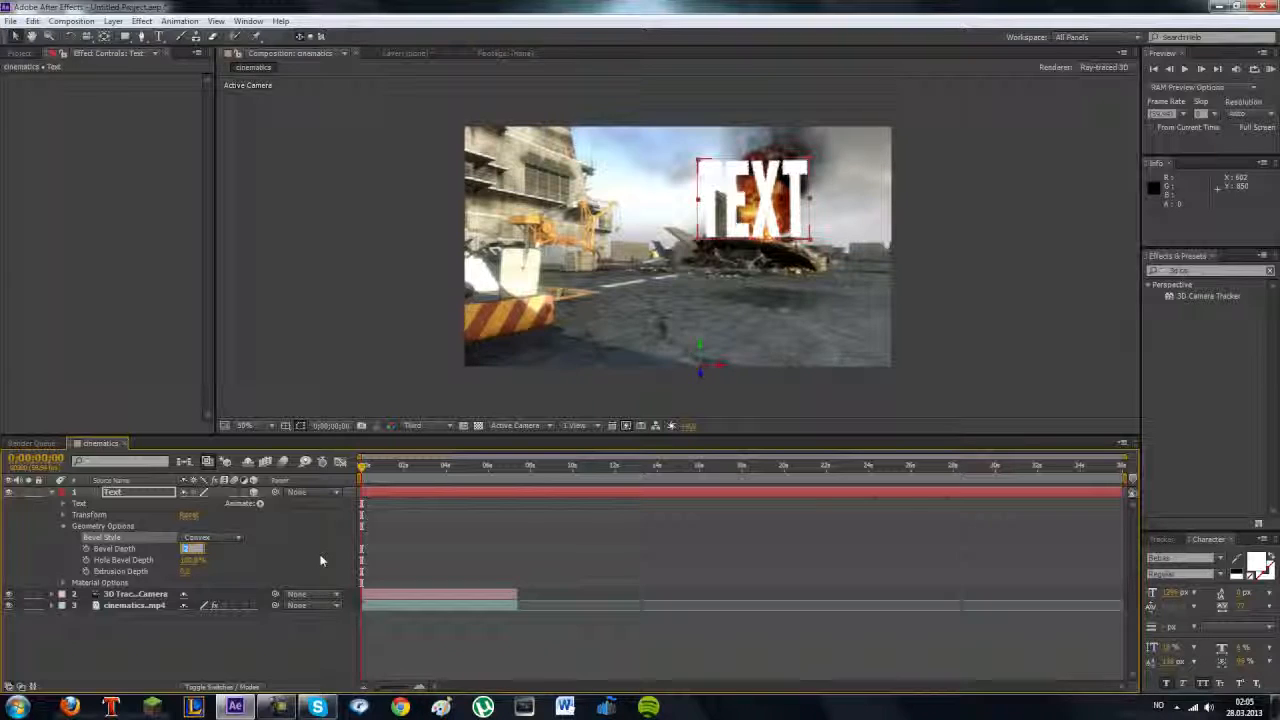
{"action": "key", "text": "Return"}
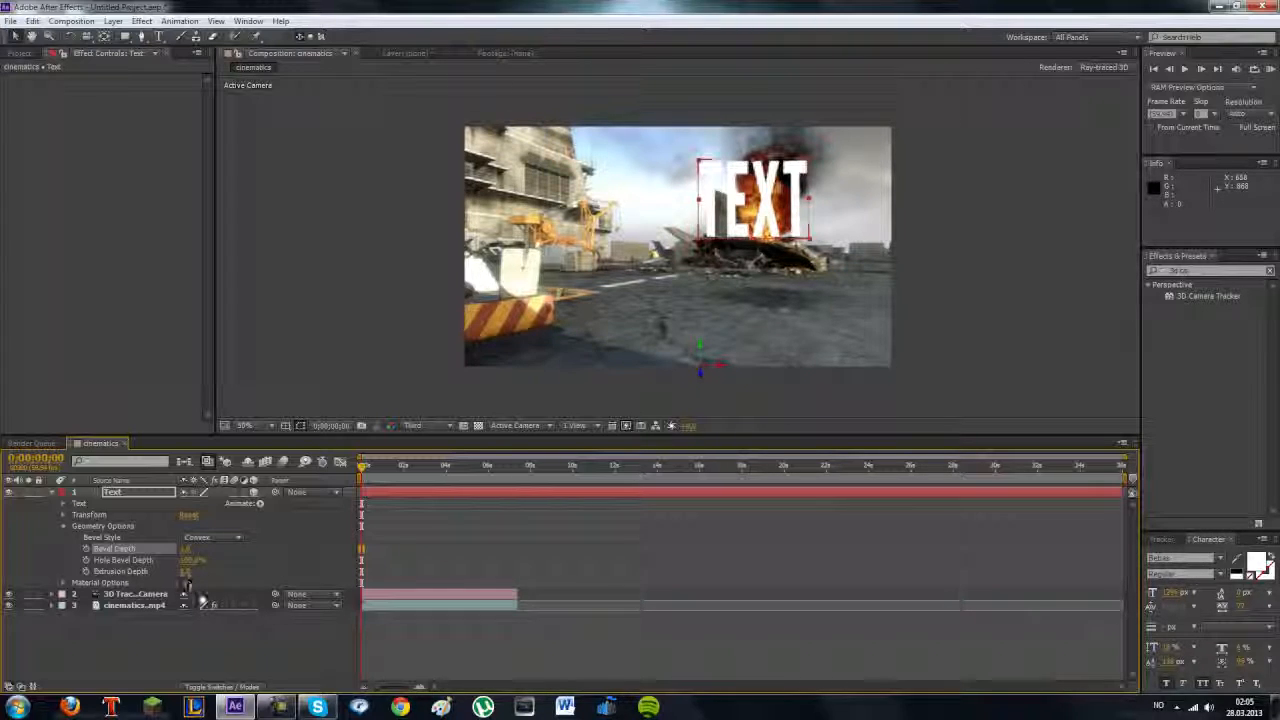
Set the Text layer's Extrusion Depth to 85 and collapse the layer's properties.
{"action": "left_click_drag", "start_coordinate": [183, 577], "coordinate": [330, 622]}
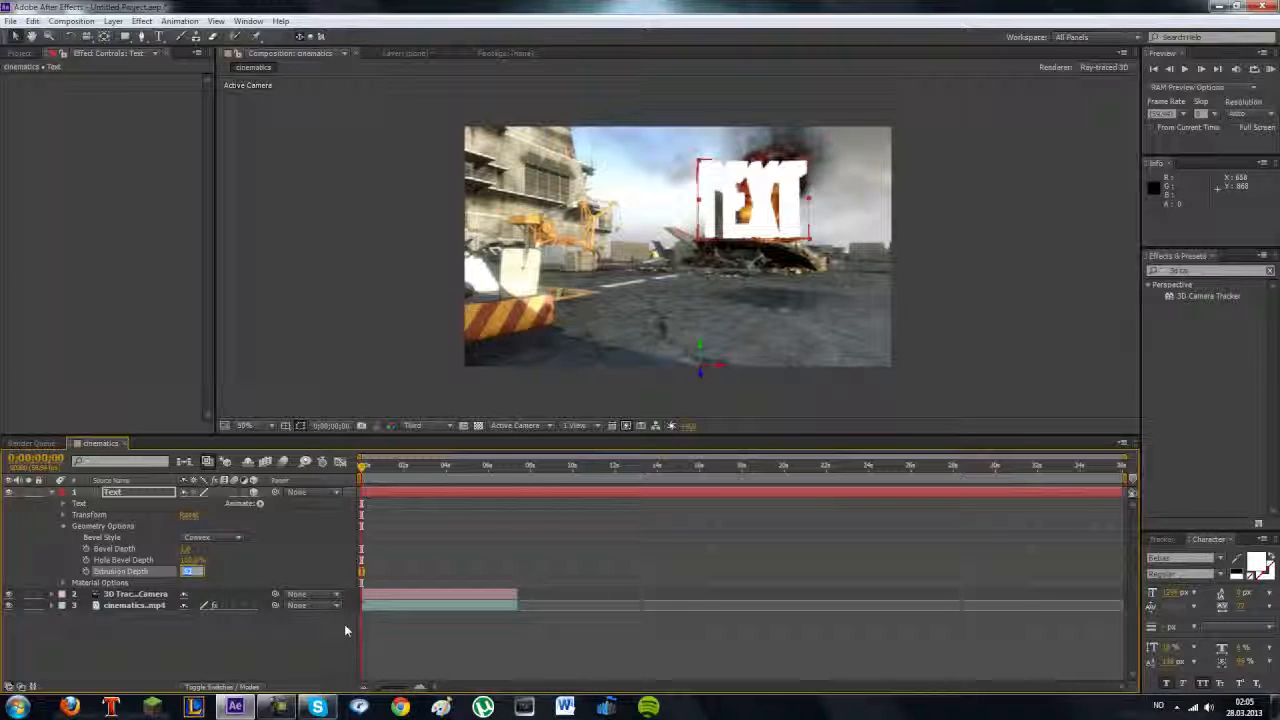
{"action": "type", "text": "85"}
{"action": "key", "text": "Return"}
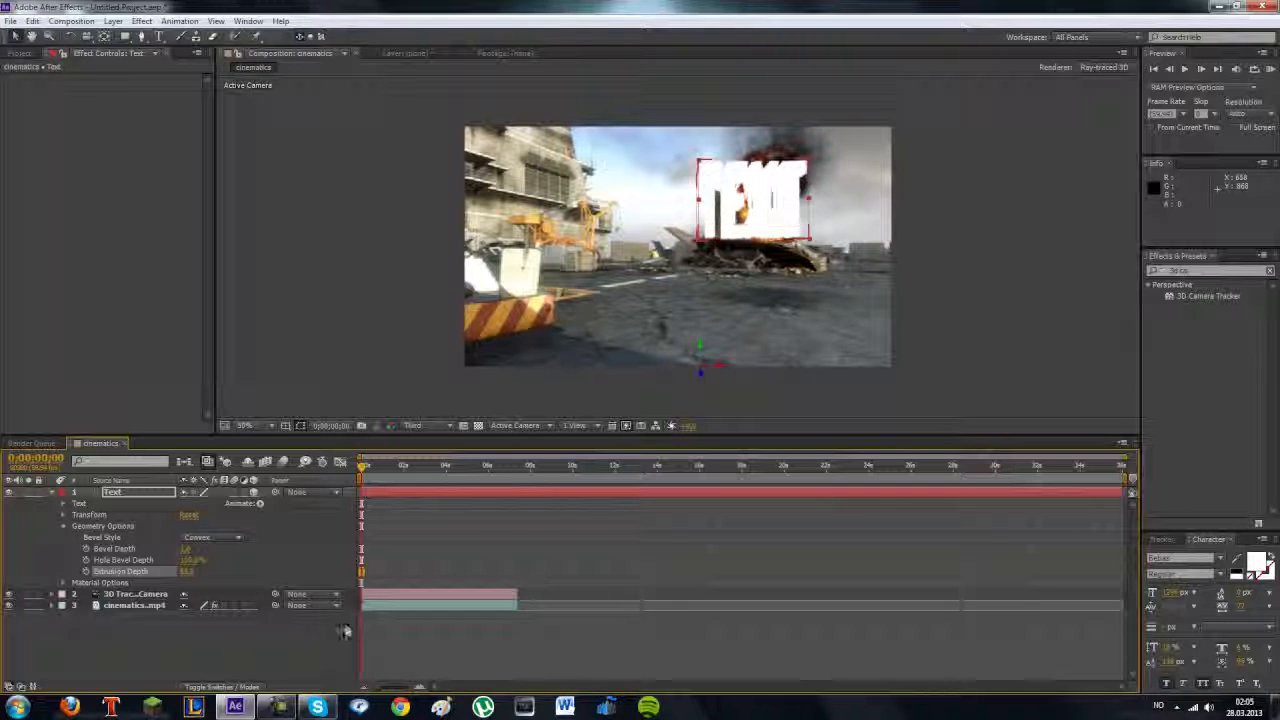
{"action": "left_click_drag", "start_coordinate": [364, 466], "coordinate": [355, 497]}
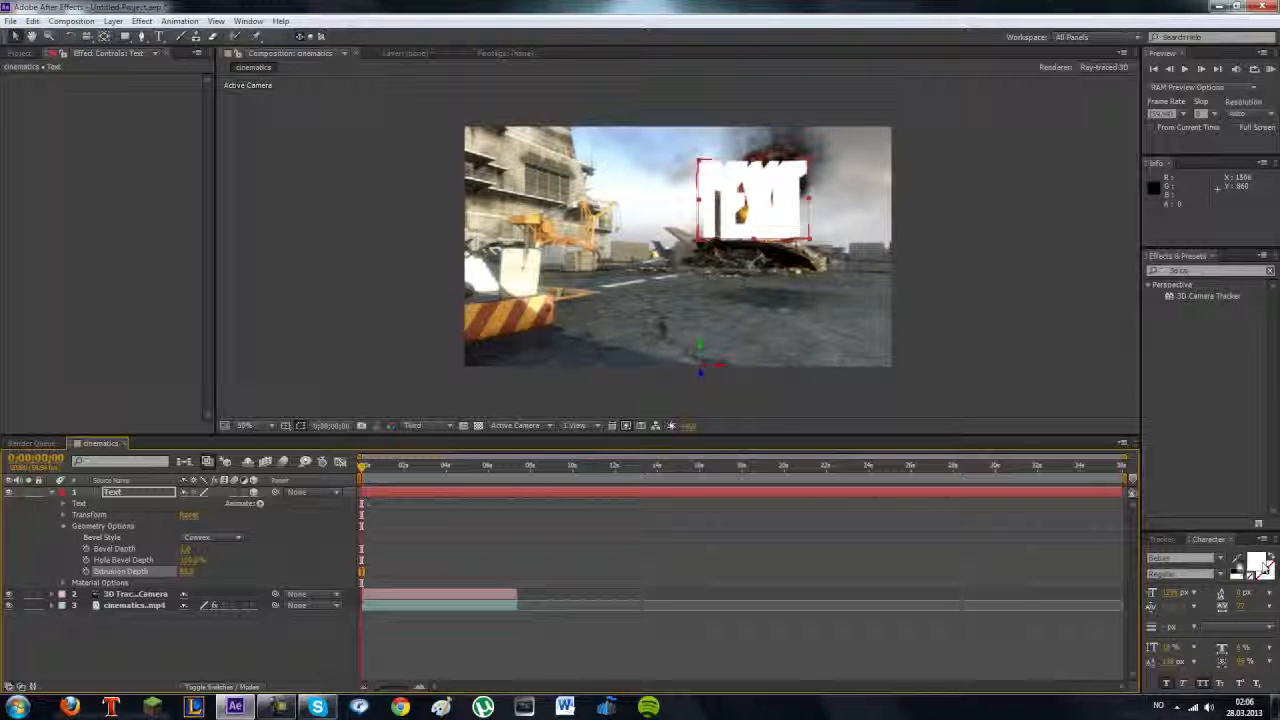
{"action": "left_click", "coordinate": [157, 643]}
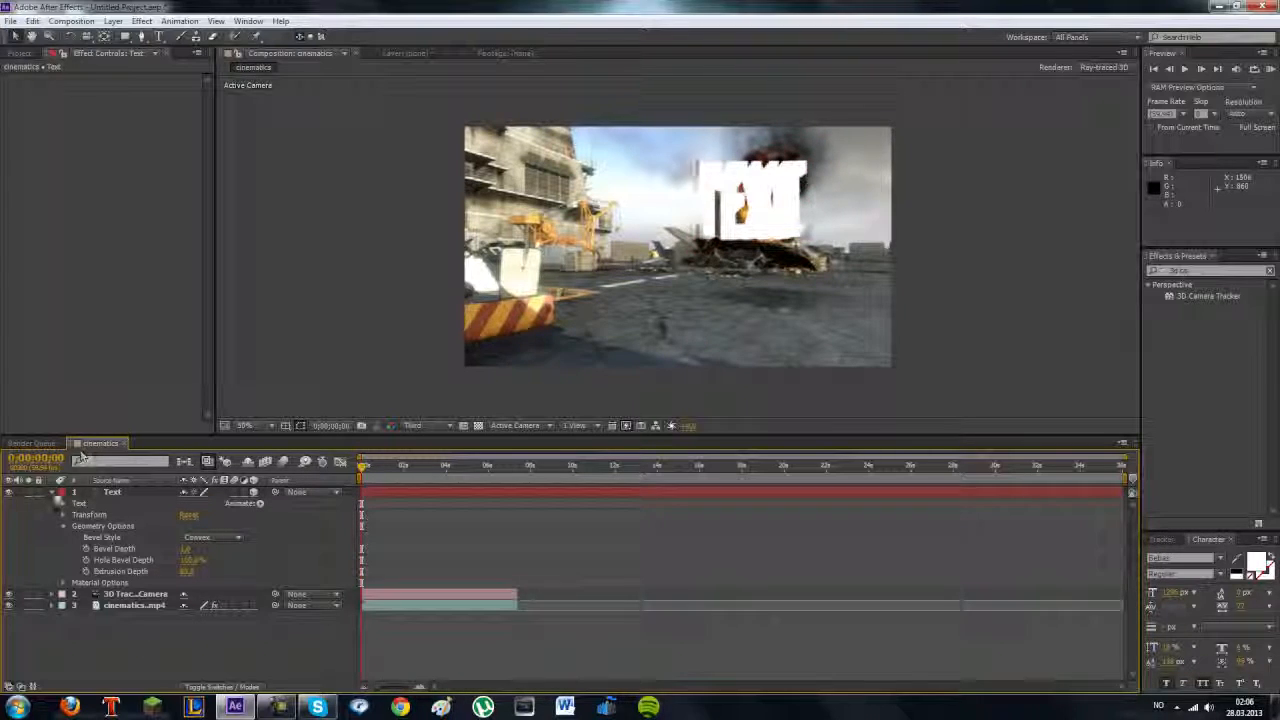
{"action": "left_click", "coordinate": [62, 492]}
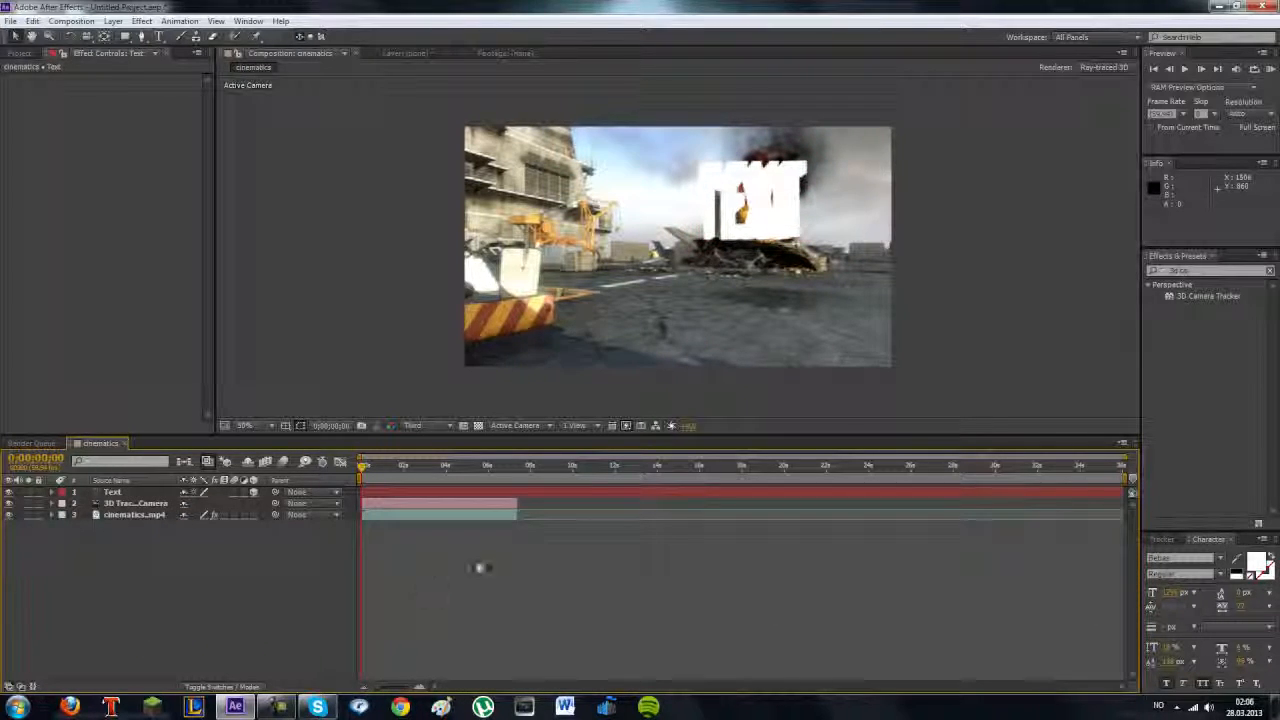
Fit the composition view up to 100% and start a new light layer with Parallel as its light type.
{"action": "left_click", "coordinate": [268, 425]}
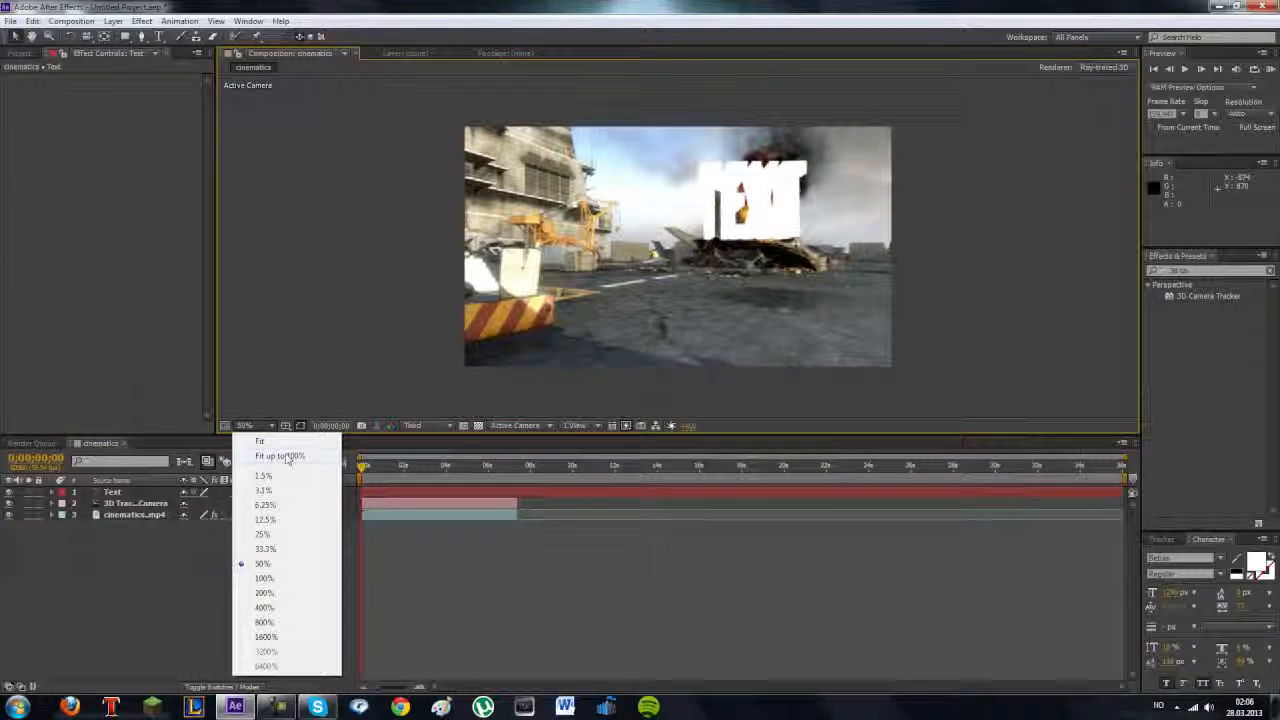
{"action": "left_click", "coordinate": [280, 456]}
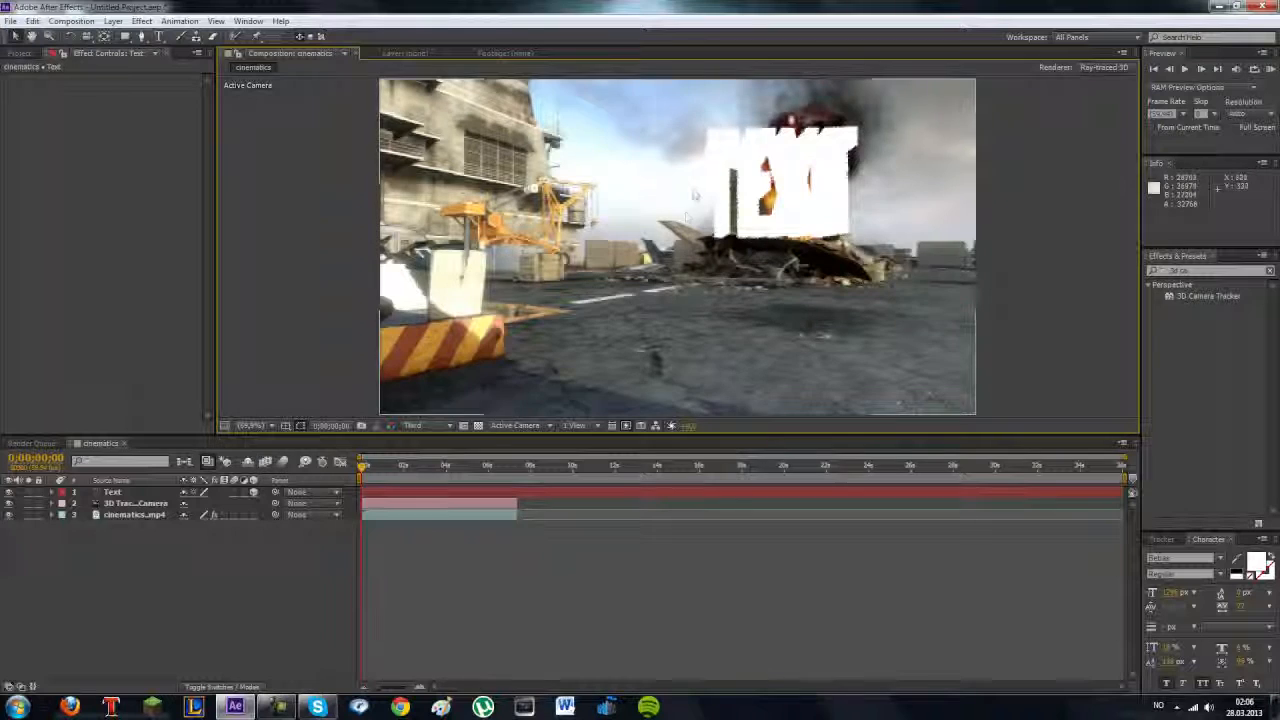
{"action": "left_click", "coordinate": [118, 22]}
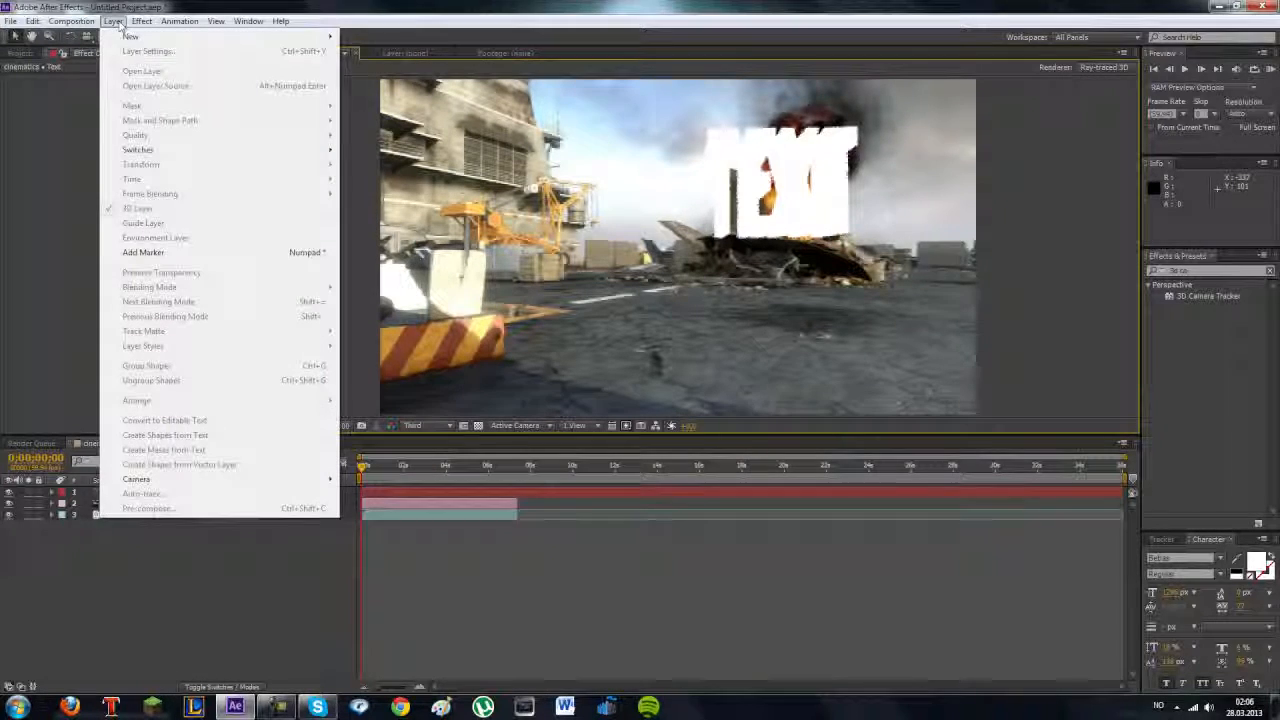
{"action": "mouse_move", "coordinate": [140, 36]}
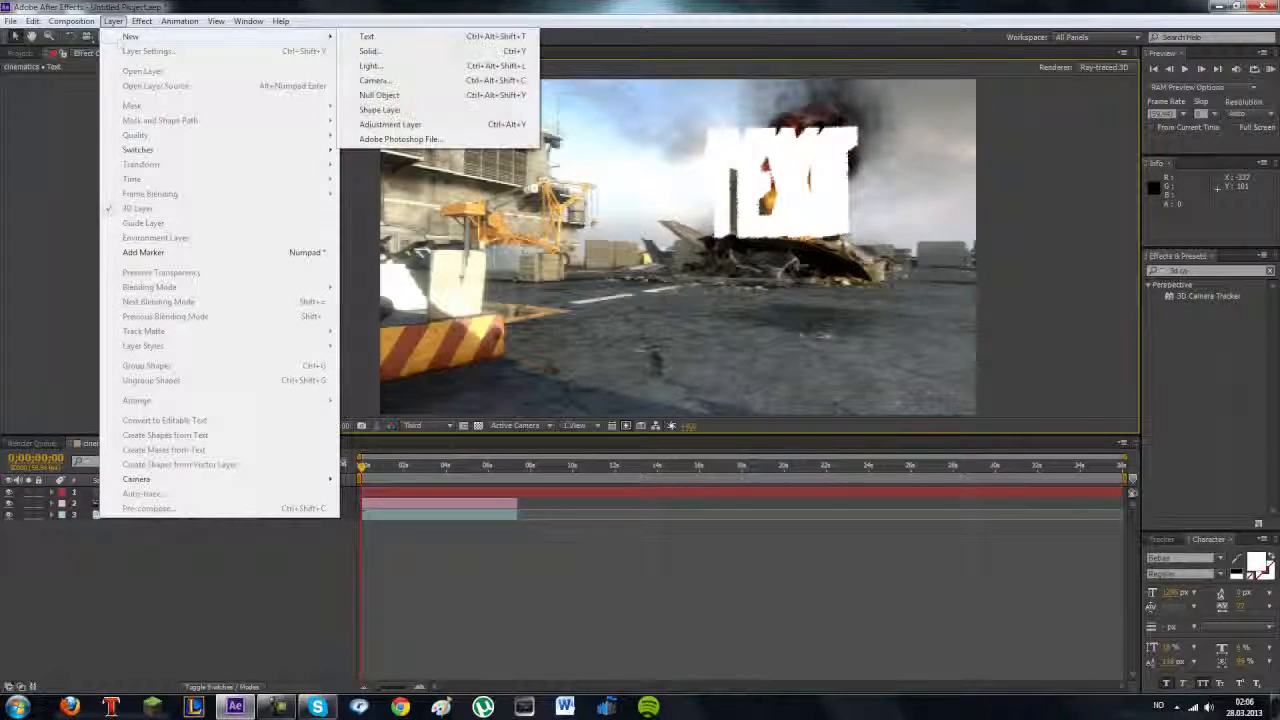
{"action": "left_click", "coordinate": [417, 68]}
{"action": "left_click", "coordinate": [236, 261]}
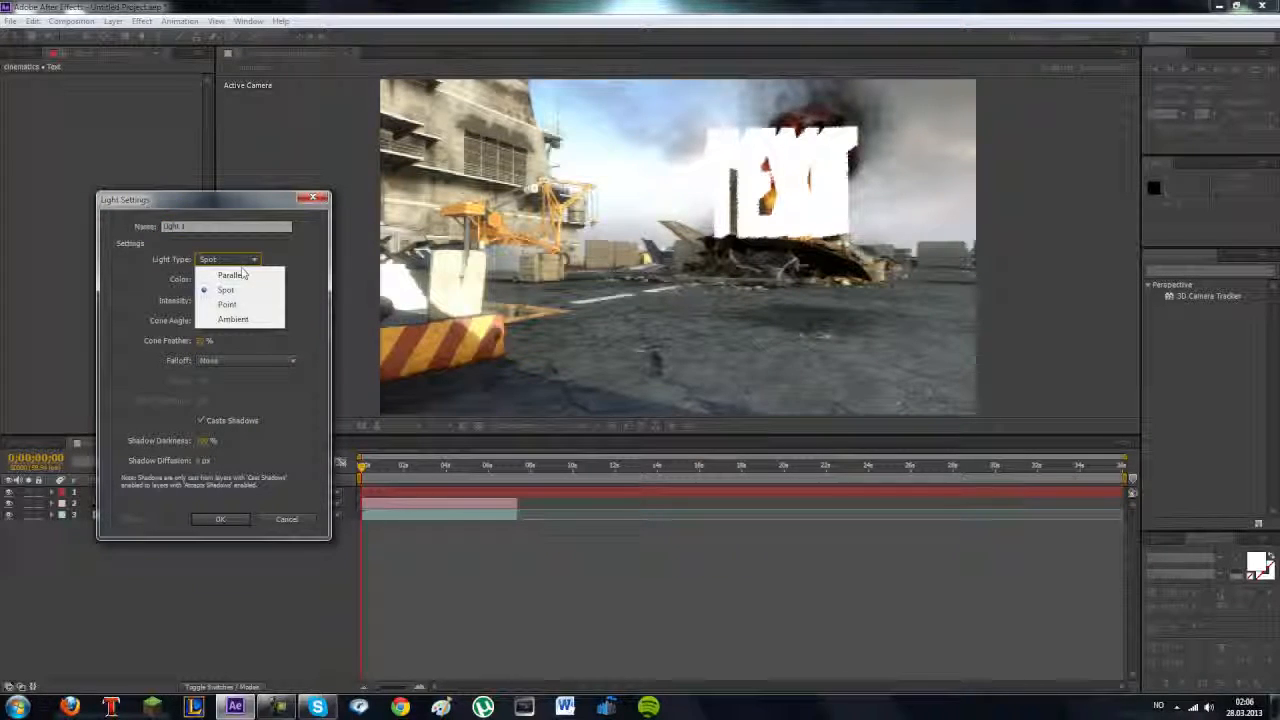
{"action": "left_click", "coordinate": [240, 272]}
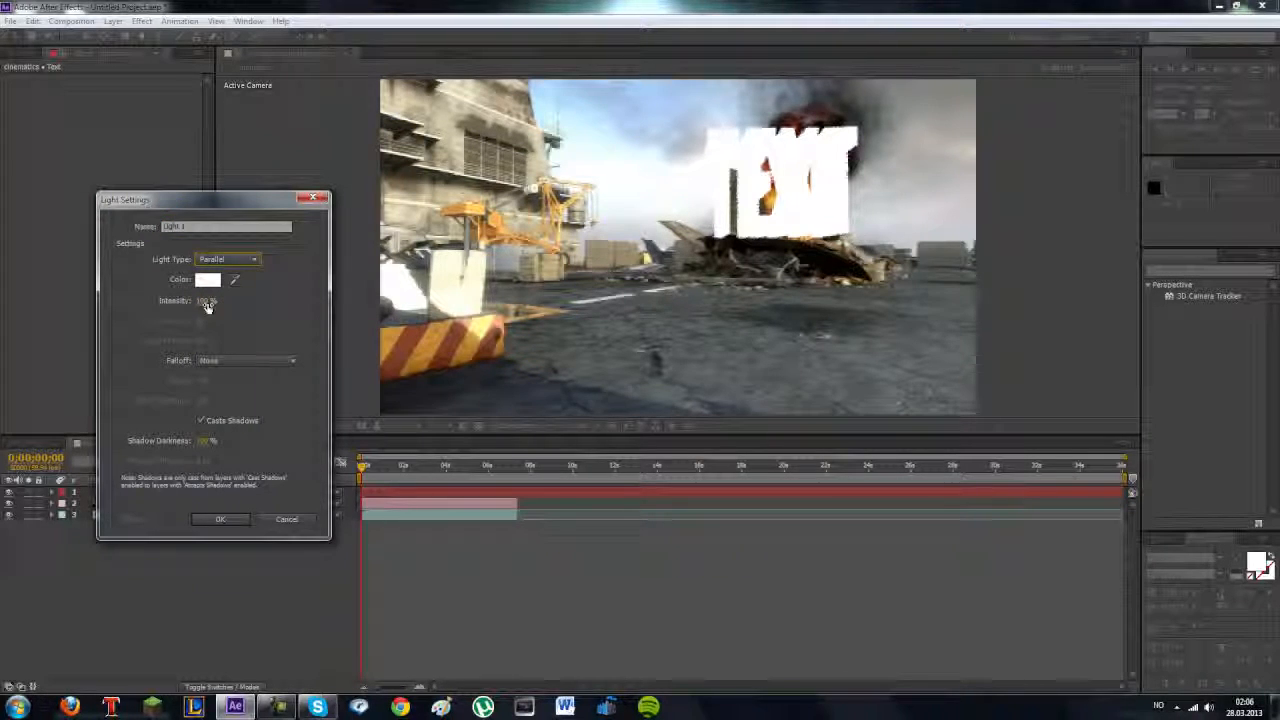
Give the new parallel light a bright blue colour and accept the light settings.
{"action": "left_click", "coordinate": [207, 280]}
{"action": "left_click", "coordinate": [531, 368]}
{"action": "left_click", "coordinate": [519, 412]}
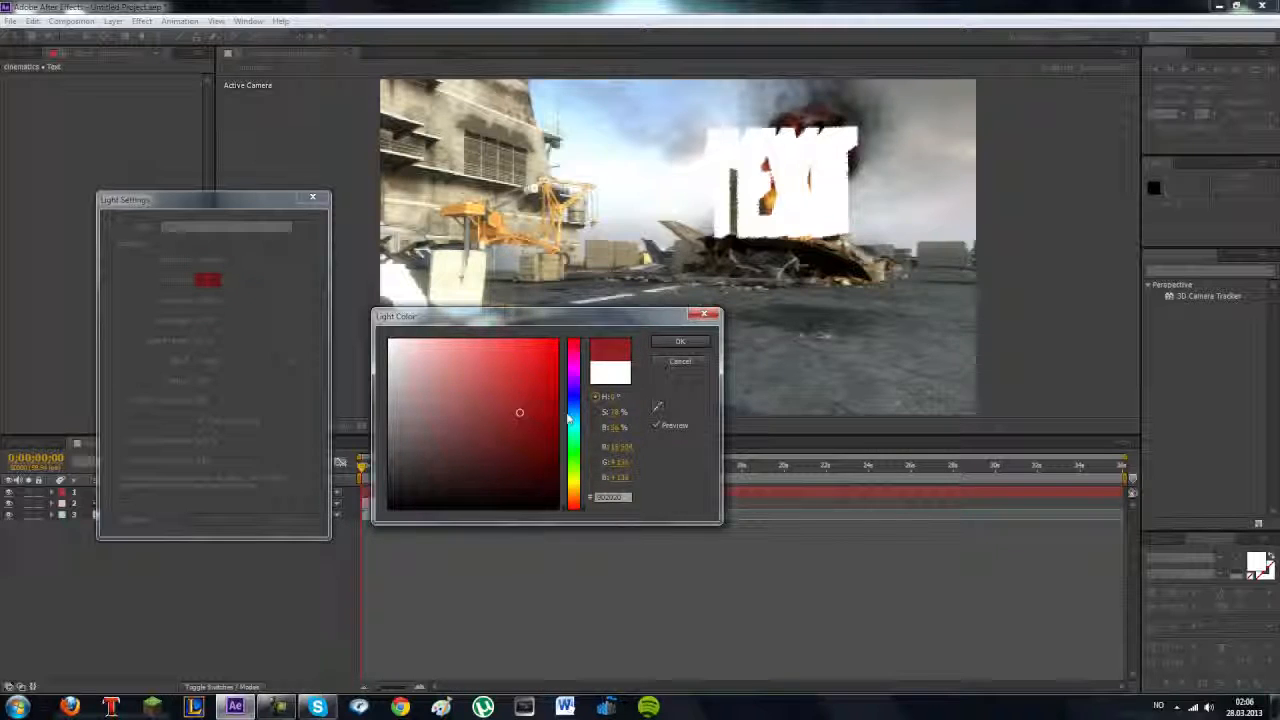
{"action": "left_click", "coordinate": [573, 422]}
{"action": "mouse_move", "coordinate": [536, 419]}
{"action": "left_mouse_down"}
{"action": "mouse_move", "coordinate": [557, 389]}
{"action": "mouse_move", "coordinate": [586, 395]}
{"action": "mouse_move", "coordinate": [576, 346]}
{"action": "left_mouse_up"}
{"action": "left_click", "coordinate": [680, 341]}
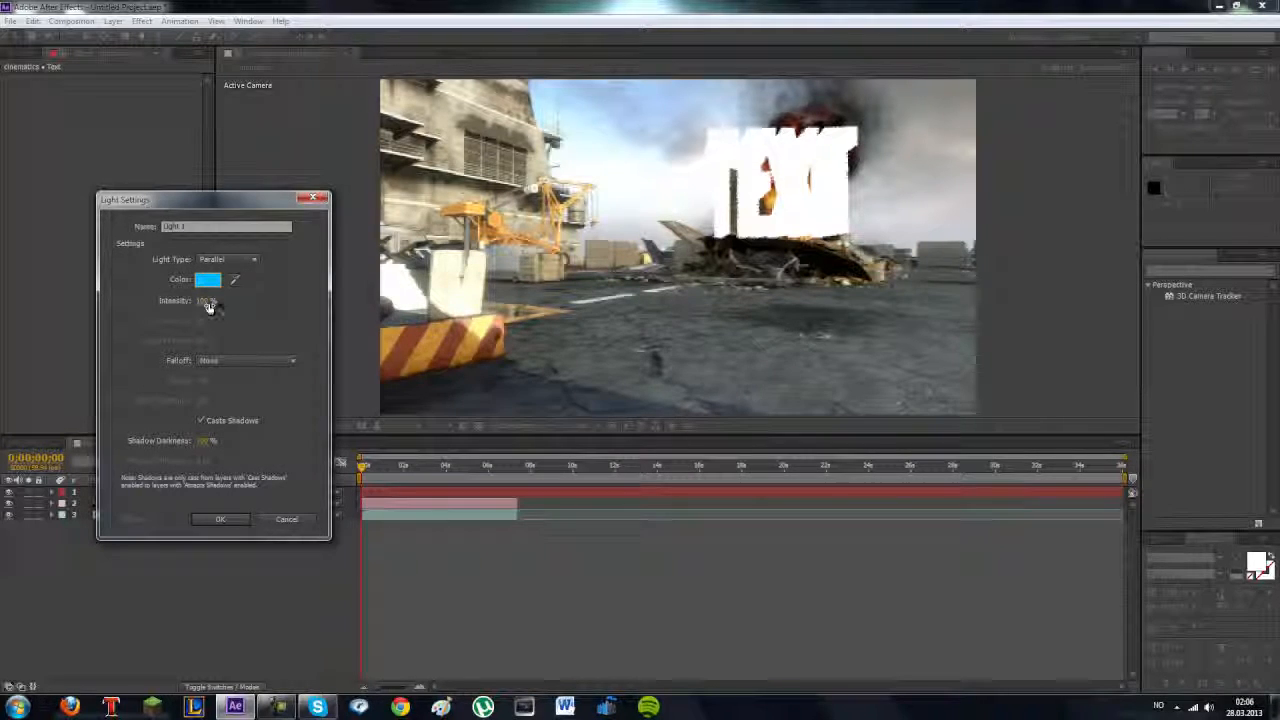
{"action": "left_click", "coordinate": [209, 516]}
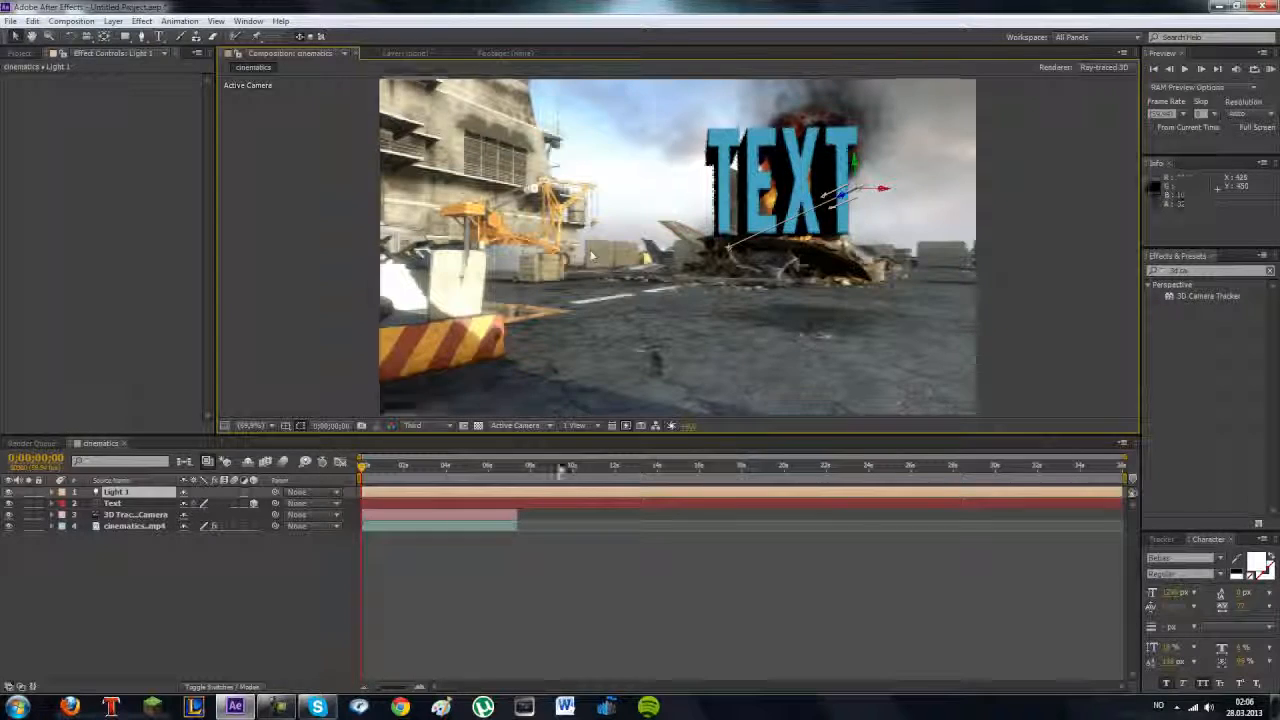
Switch the preview to Full resolution and move to 0;00;01;44 to examine the lit text.
{"action": "left_click", "coordinate": [420, 426]}
{"action": "left_click", "coordinate": [430, 461]}
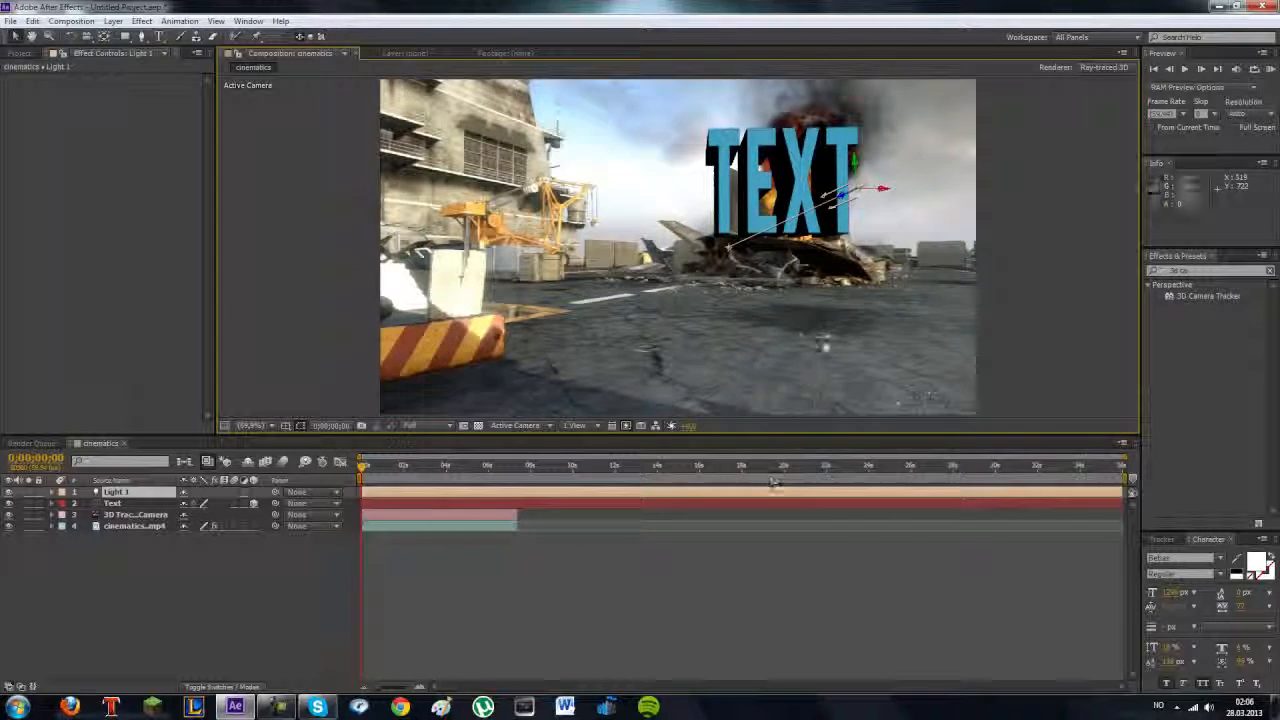
{"action": "left_click_drag", "start_coordinate": [383, 482], "coordinate": [400, 482]}
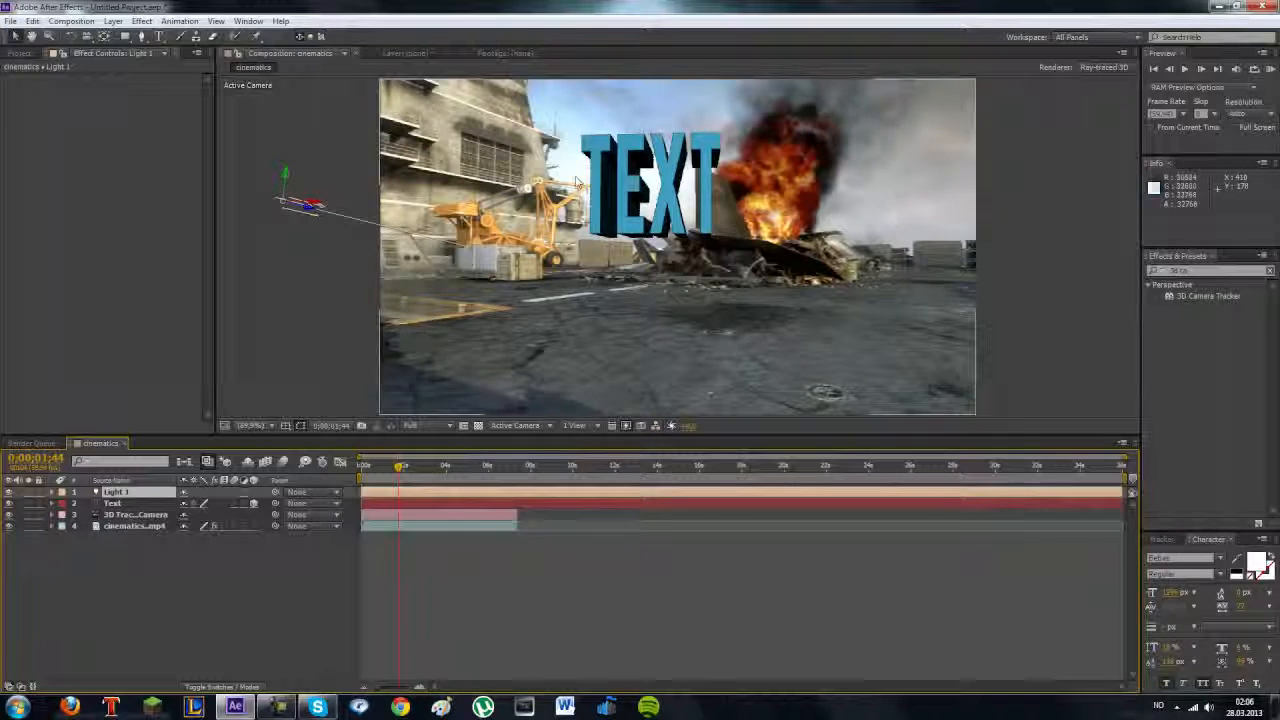
Add a second light to the composition as a Spot light, keeping the blue colour.
{"action": "left_click", "coordinate": [142, 21]}
{"action": "mouse_move", "coordinate": [150, 36]}
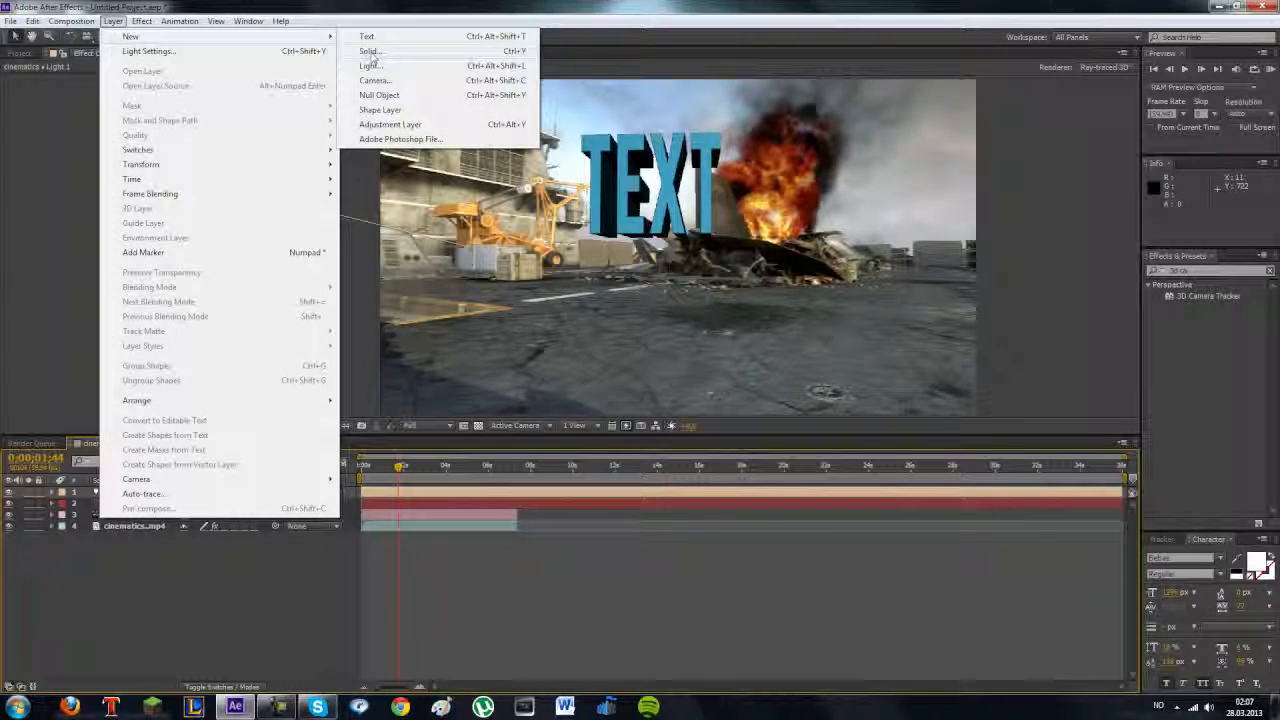
{"action": "left_click", "coordinate": [368, 65]}
{"action": "left_click", "coordinate": [228, 259]}
{"action": "left_click", "coordinate": [230, 287]}
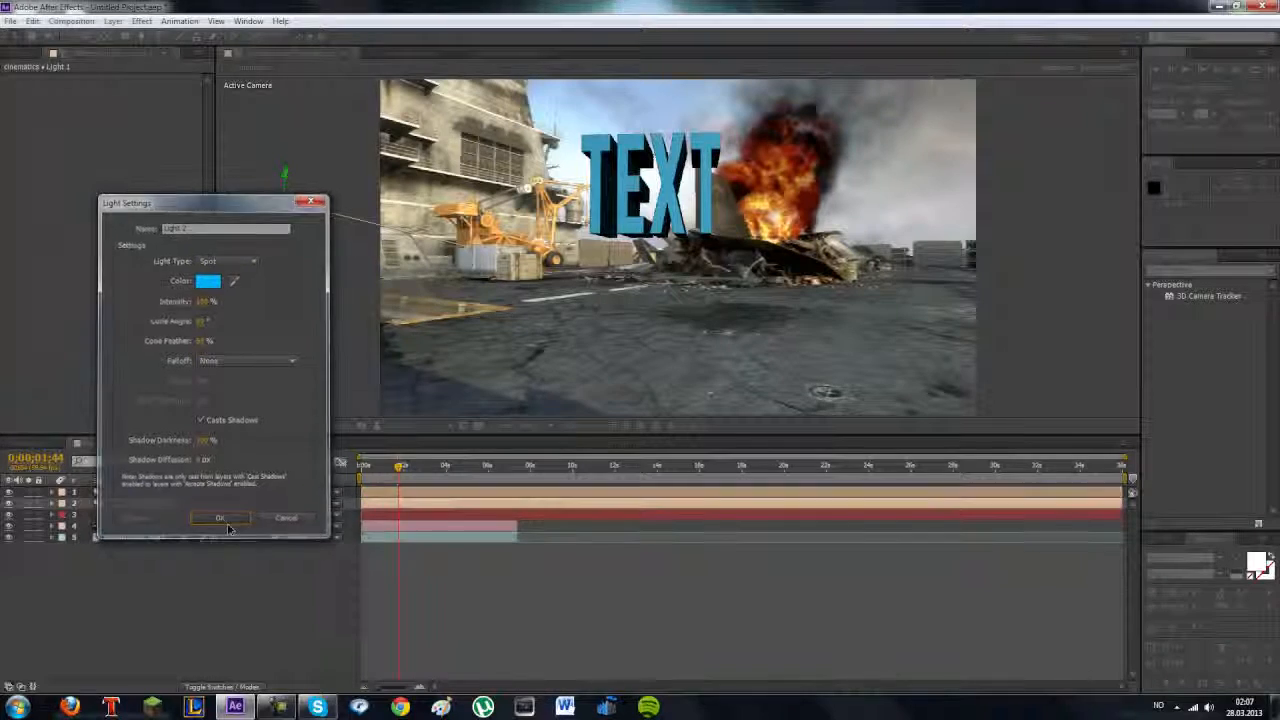
{"action": "left_click", "coordinate": [224, 521]}
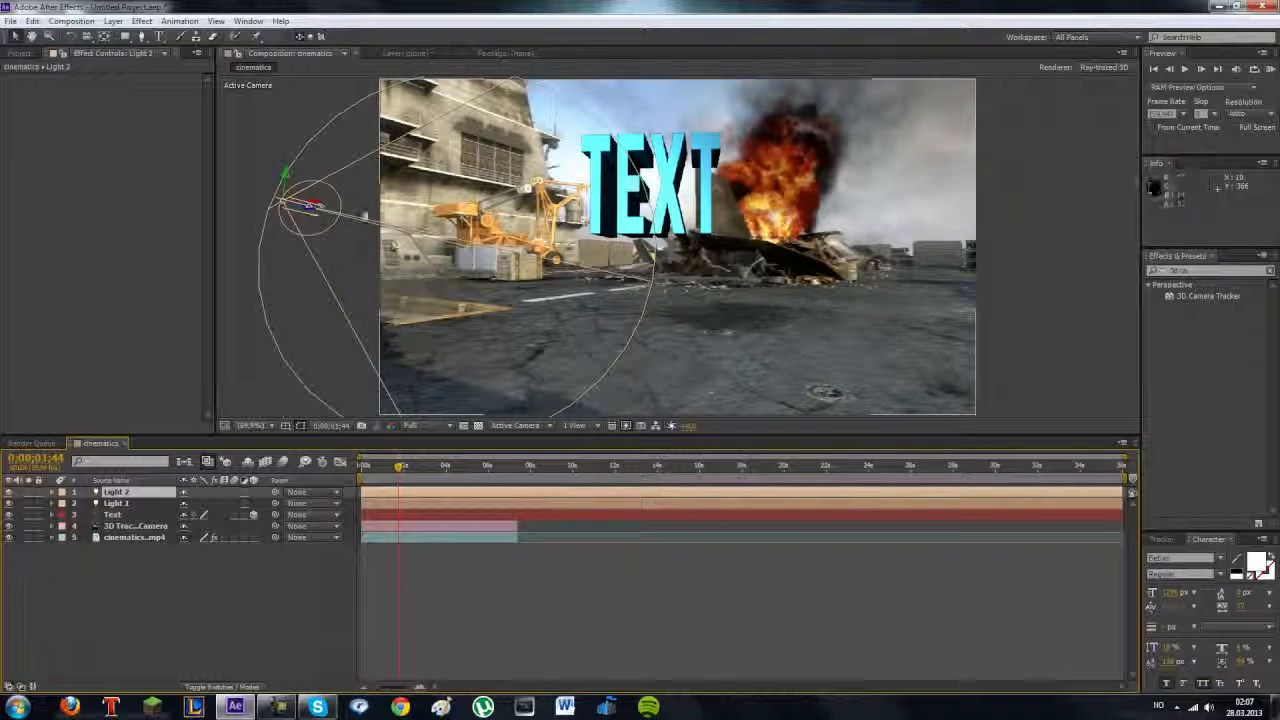
Move the spot light away from the text toward the camera and check the lighting at 0;00;01;42.
{"action": "left_click_drag", "start_coordinate": [313, 207], "coordinate": [306, 386]}
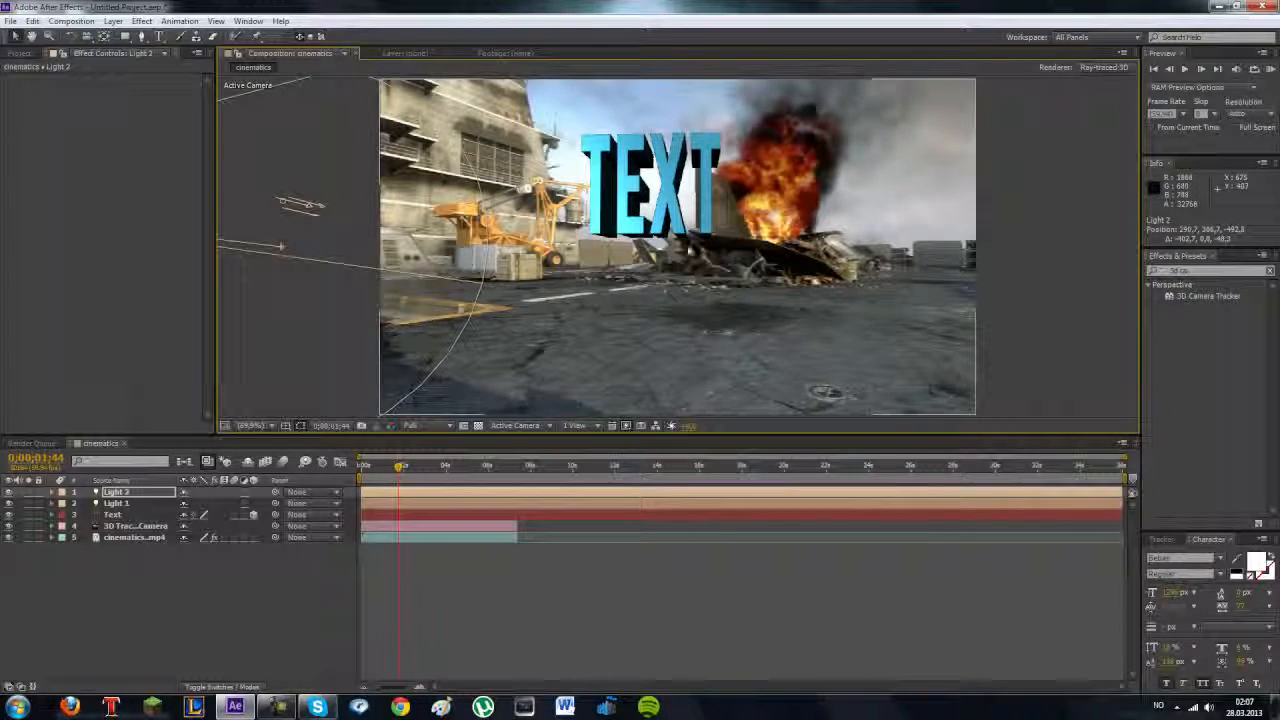
{"action": "mouse_move", "coordinate": [400, 481]}
{"action": "left_mouse_down"}
{"action": "mouse_move", "coordinate": [366, 481]}
{"action": "mouse_move", "coordinate": [398, 481]}
{"action": "left_mouse_up"}
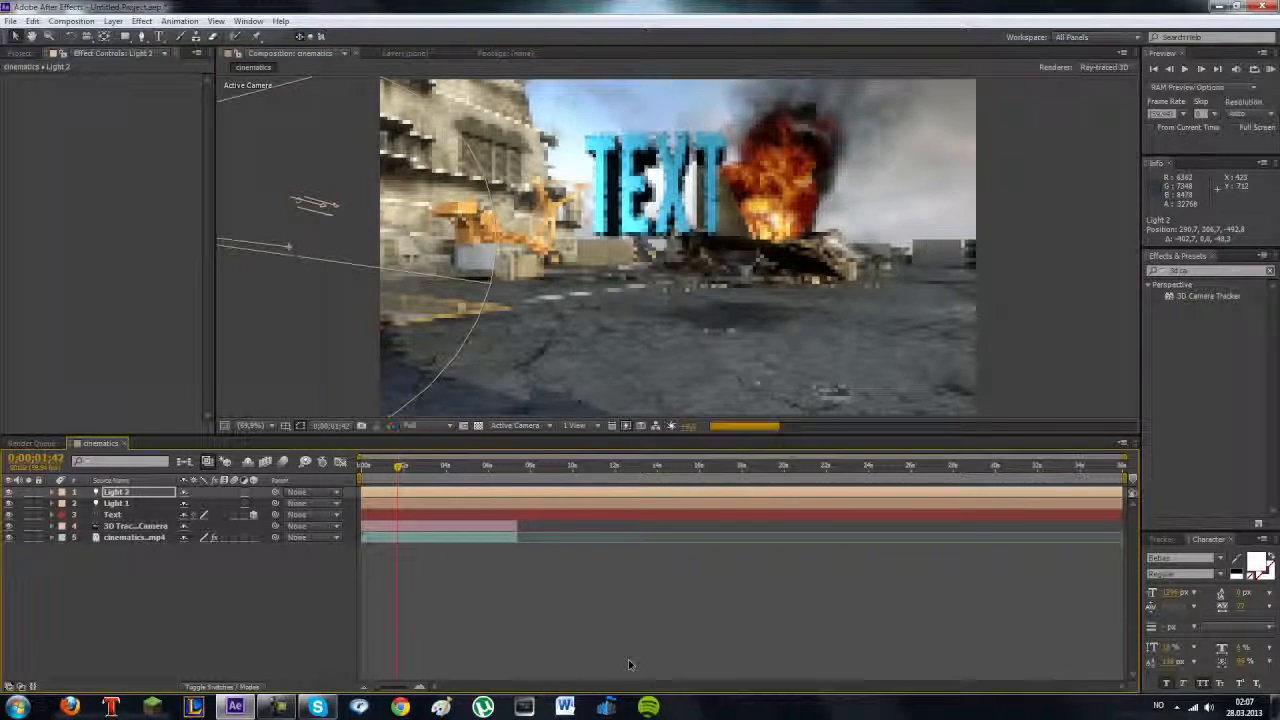
In the text layer's material options, set Specular Shininess to 100% and Specular Intensity to 99%.
{"action": "left_click", "coordinate": [52, 515]}
{"action": "left_click", "coordinate": [62, 548]}
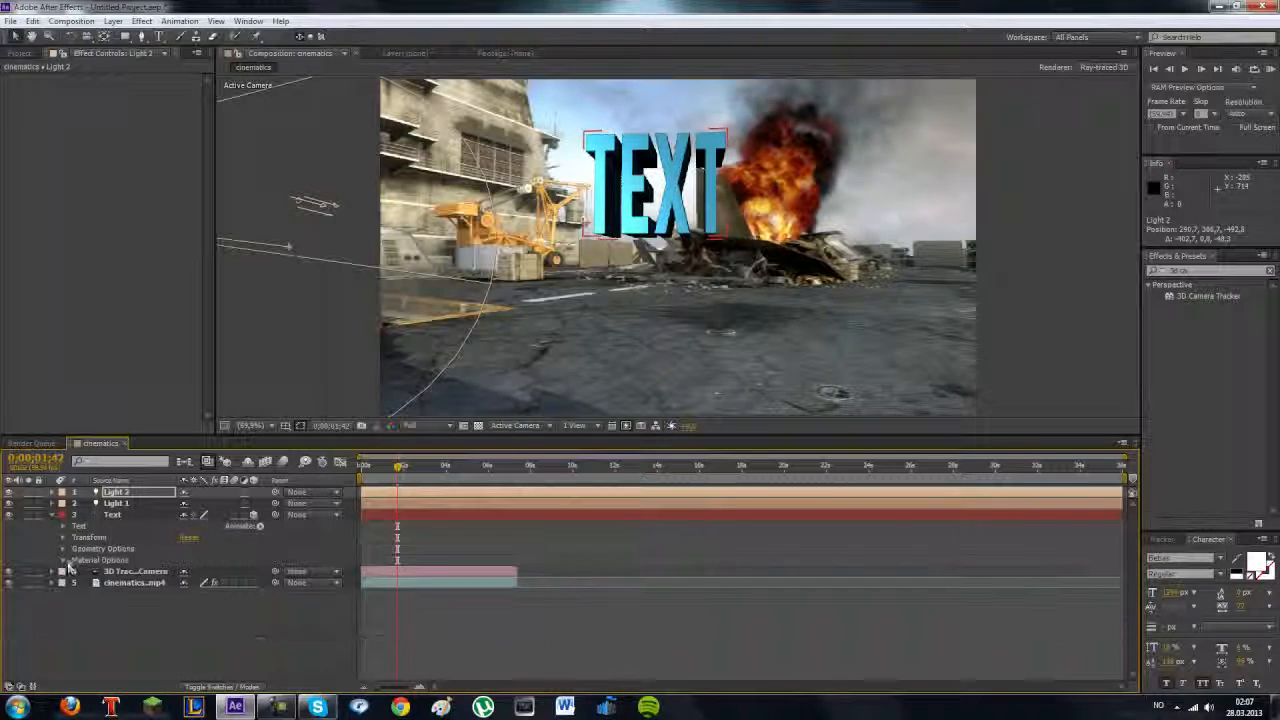
{"action": "left_click", "coordinate": [62, 560]}
{"action": "scroll", "coordinate": [242, 597], "scroll_direction": "down", "scroll_amount": 3}
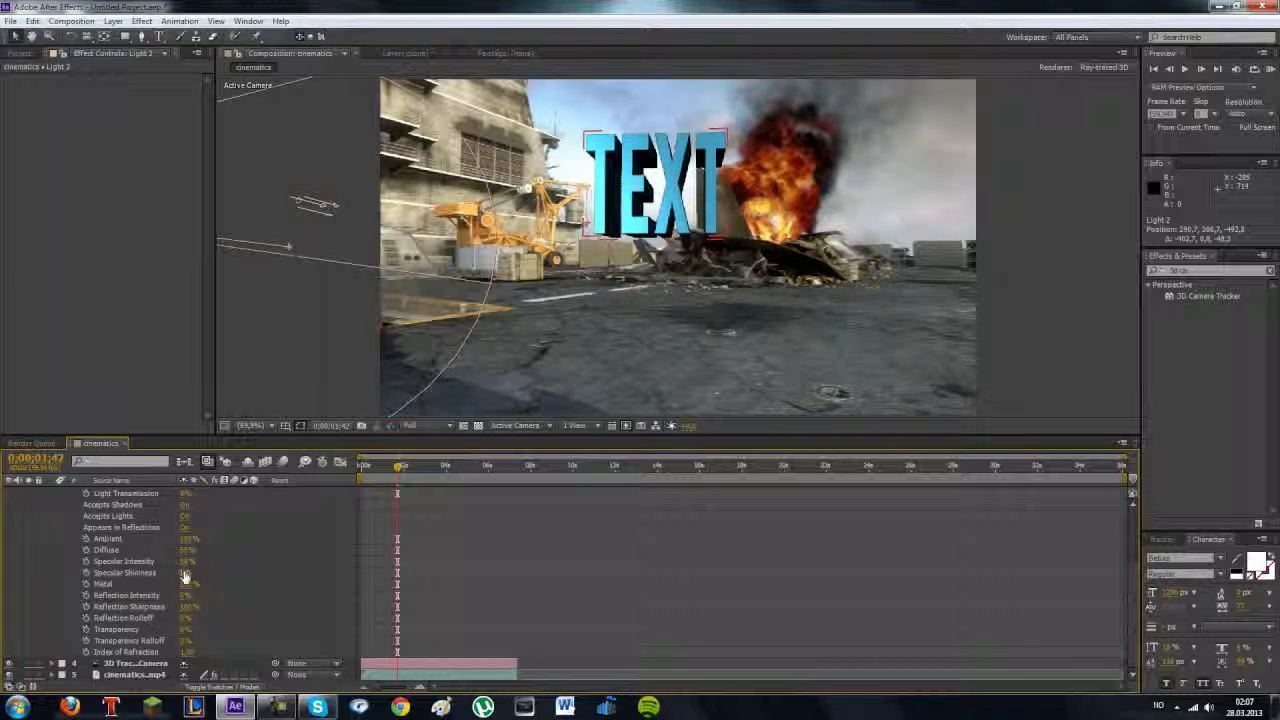
{"action": "left_click_drag", "start_coordinate": [185, 578], "coordinate": [757, 608]}
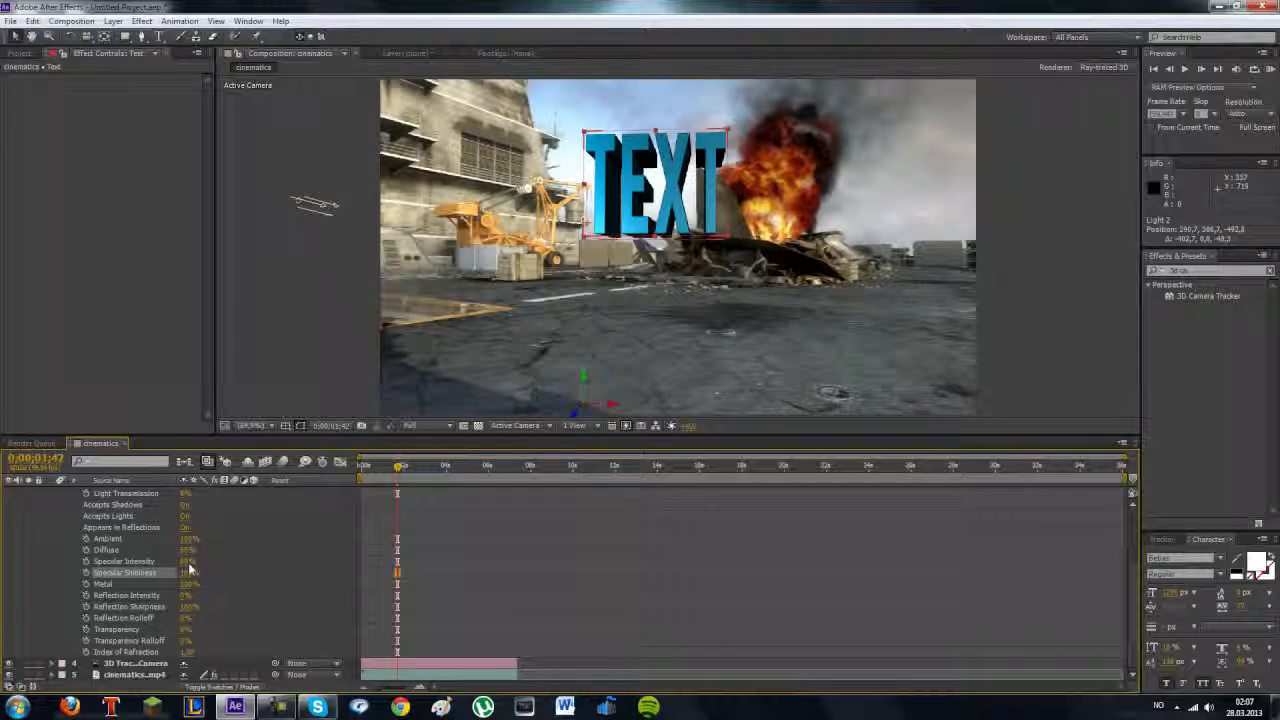
{"action": "left_click_drag", "start_coordinate": [186, 562], "coordinate": [429, 591]}
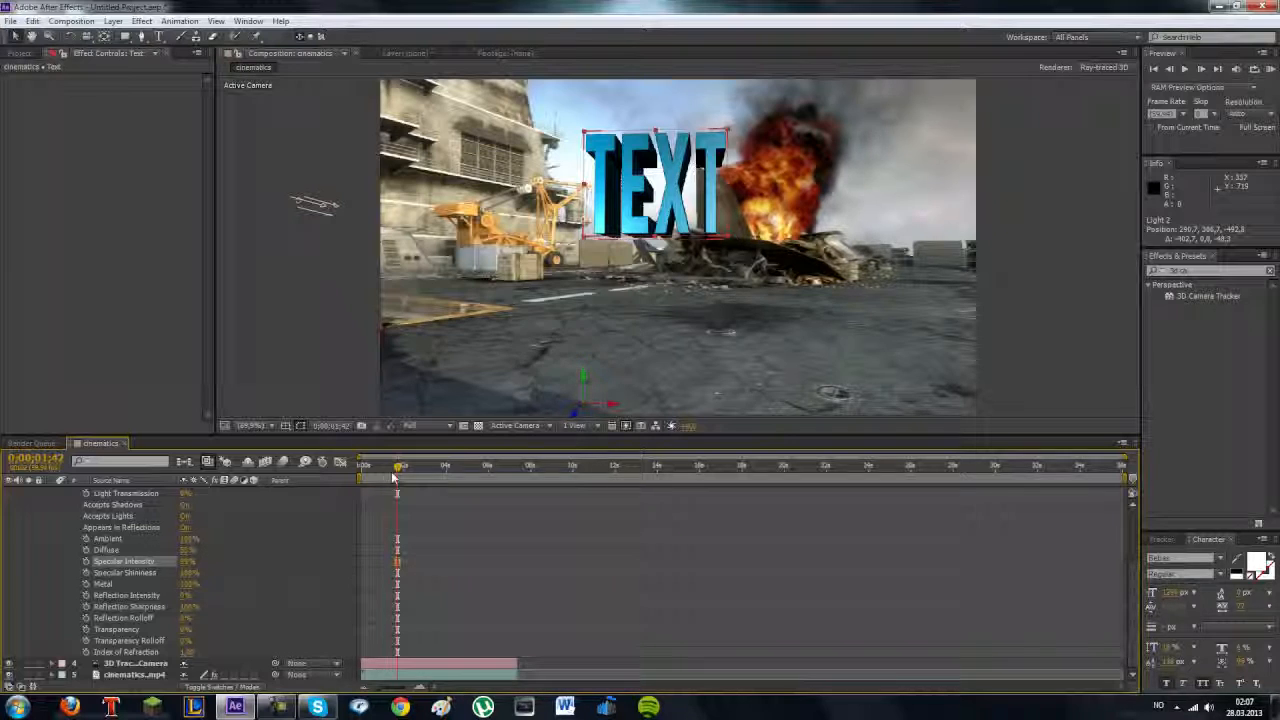
Return to the first frame and delete both light layers from the composition.
{"action": "left_click_drag", "start_coordinate": [398, 467], "coordinate": [361, 472]}
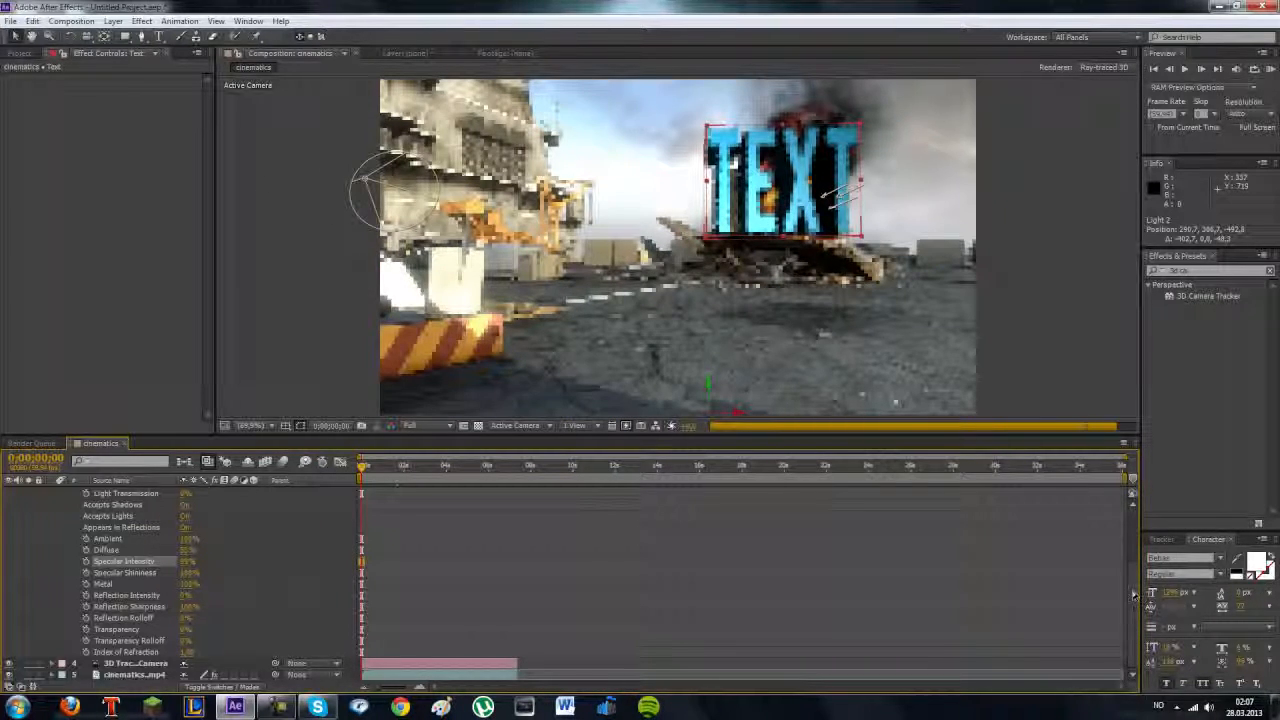
{"action": "scroll", "coordinate": [1134, 594], "scroll_direction": "up", "scroll_amount": 3}
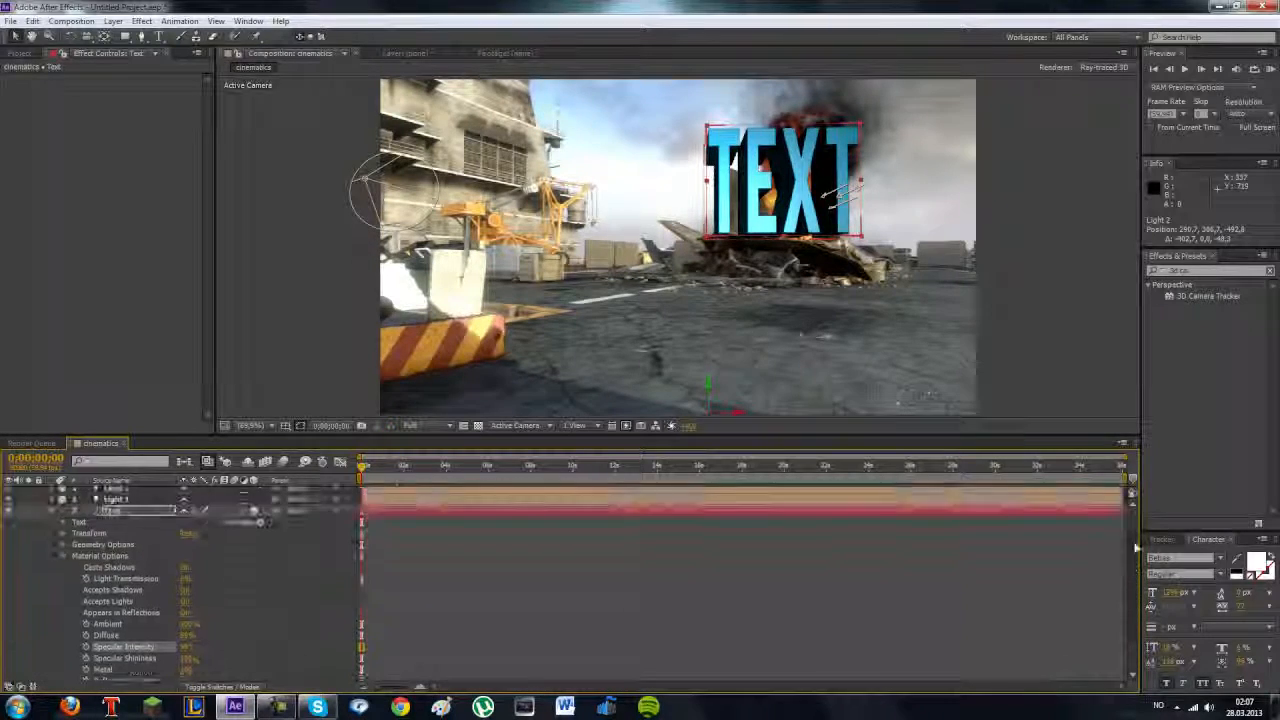
{"action": "left_click", "coordinate": [54, 515]}
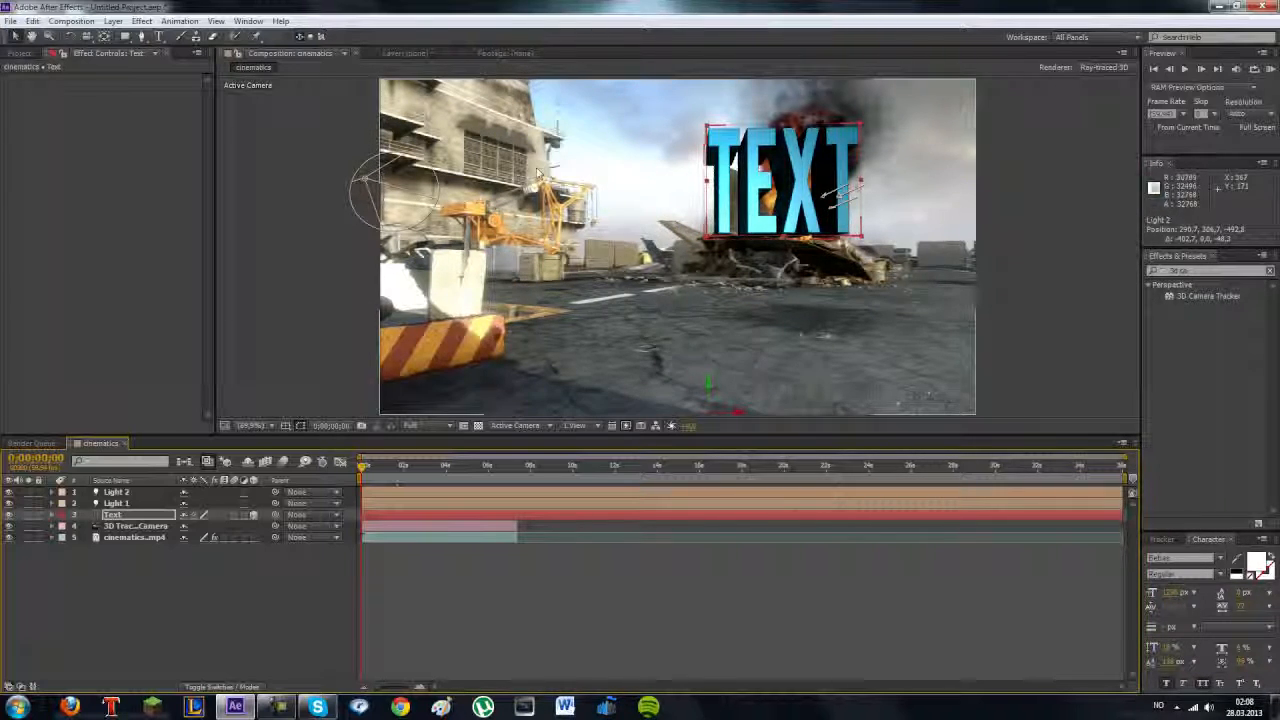
{"action": "left_click", "coordinate": [151, 492]}
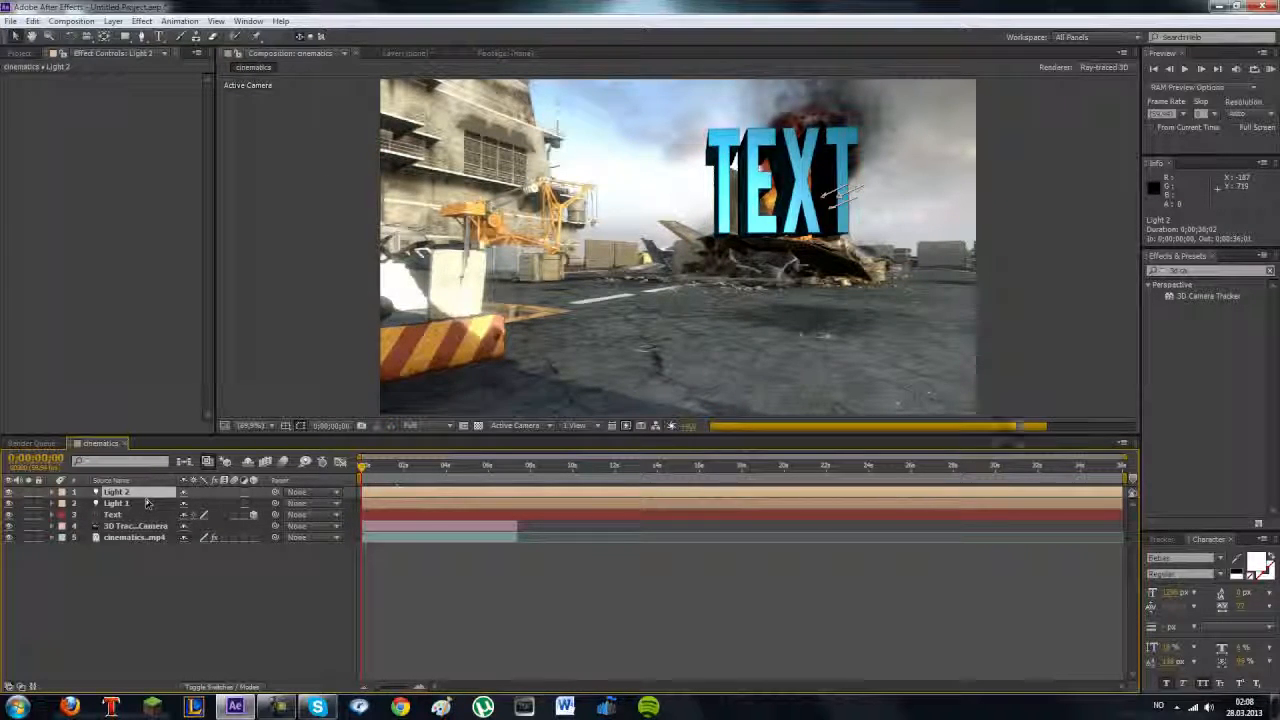
{"action": "key", "text": "Delete"}
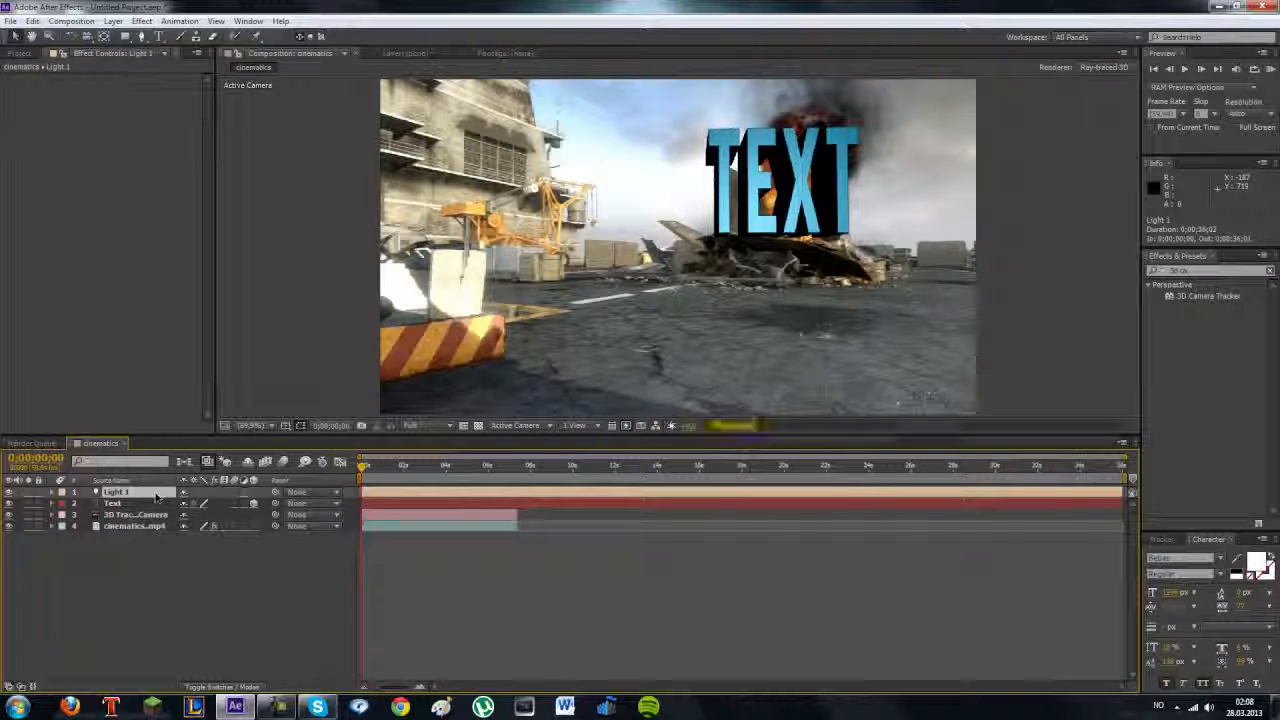
{"action": "key", "text": "Delete"}
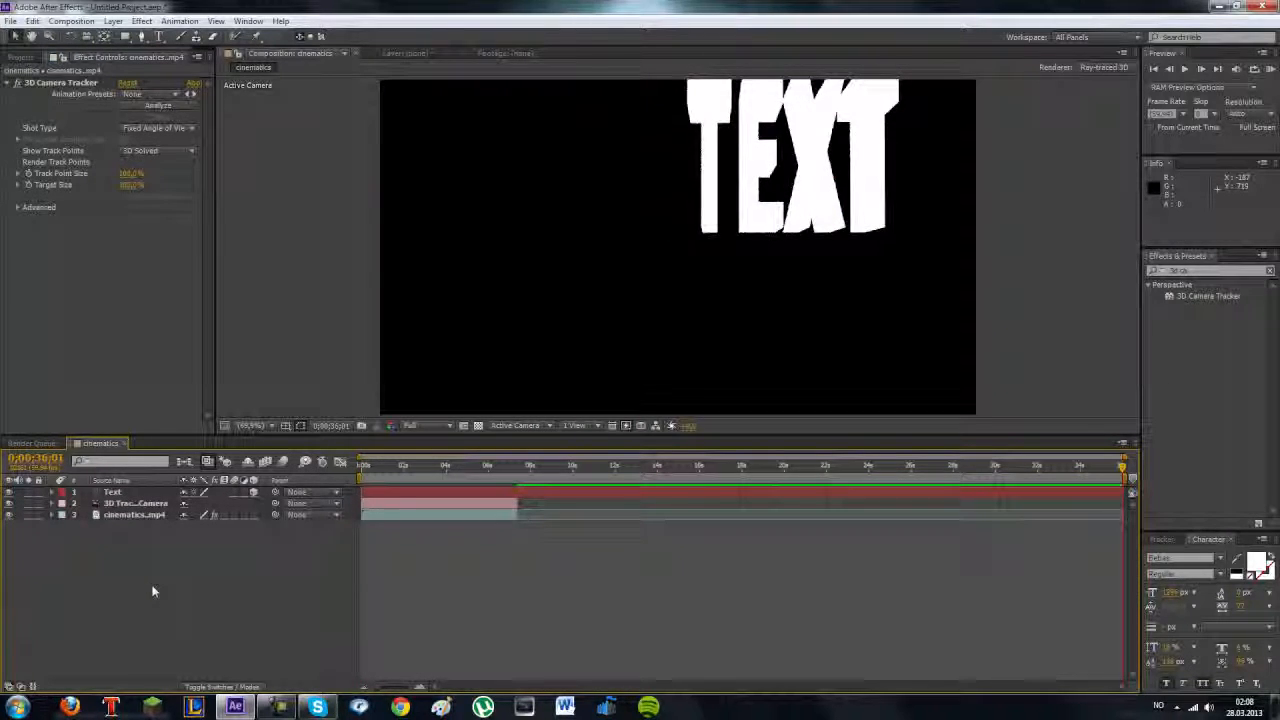
At 0;00;00;34, set the text layer's Reflection Intensity to 100% in its material options.
{"action": "left_click", "coordinate": [135, 514]}
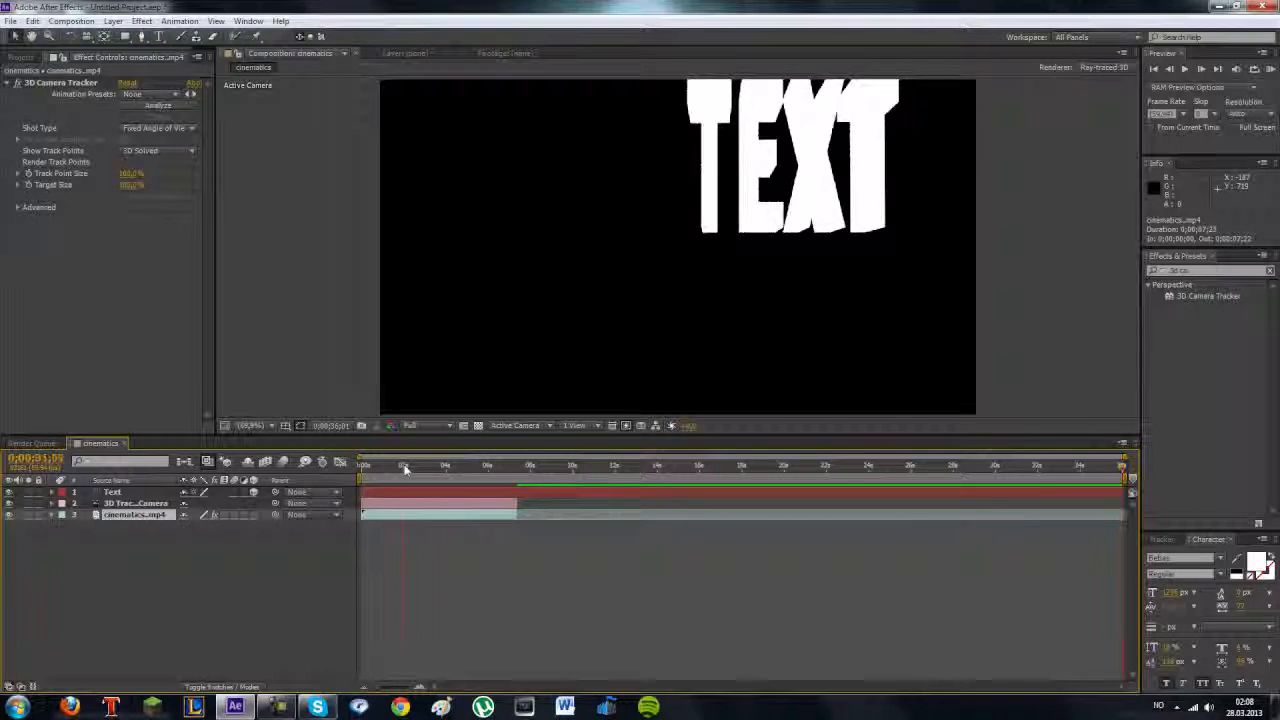
{"action": "left_click", "coordinate": [403, 466]}
{"action": "left_click", "coordinate": [374, 466]}
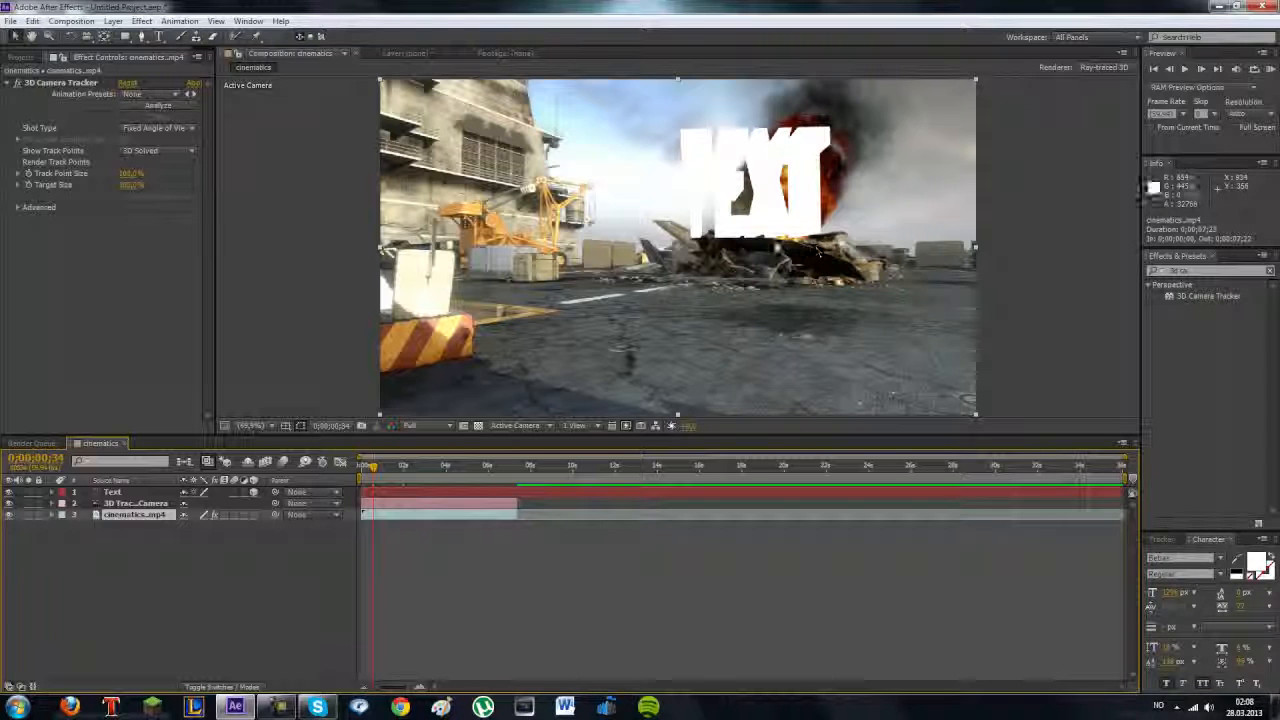
{"action": "left_click", "coordinate": [130, 493]}
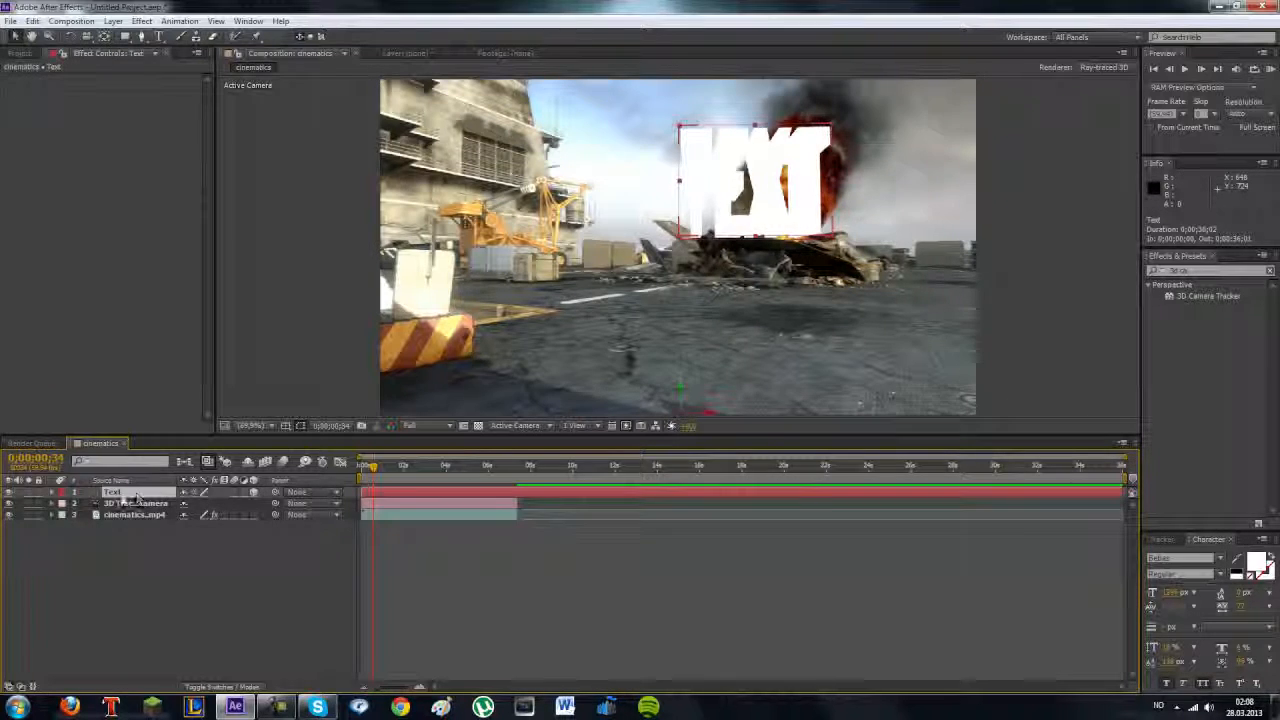
{"action": "left_click", "coordinate": [54, 493]}
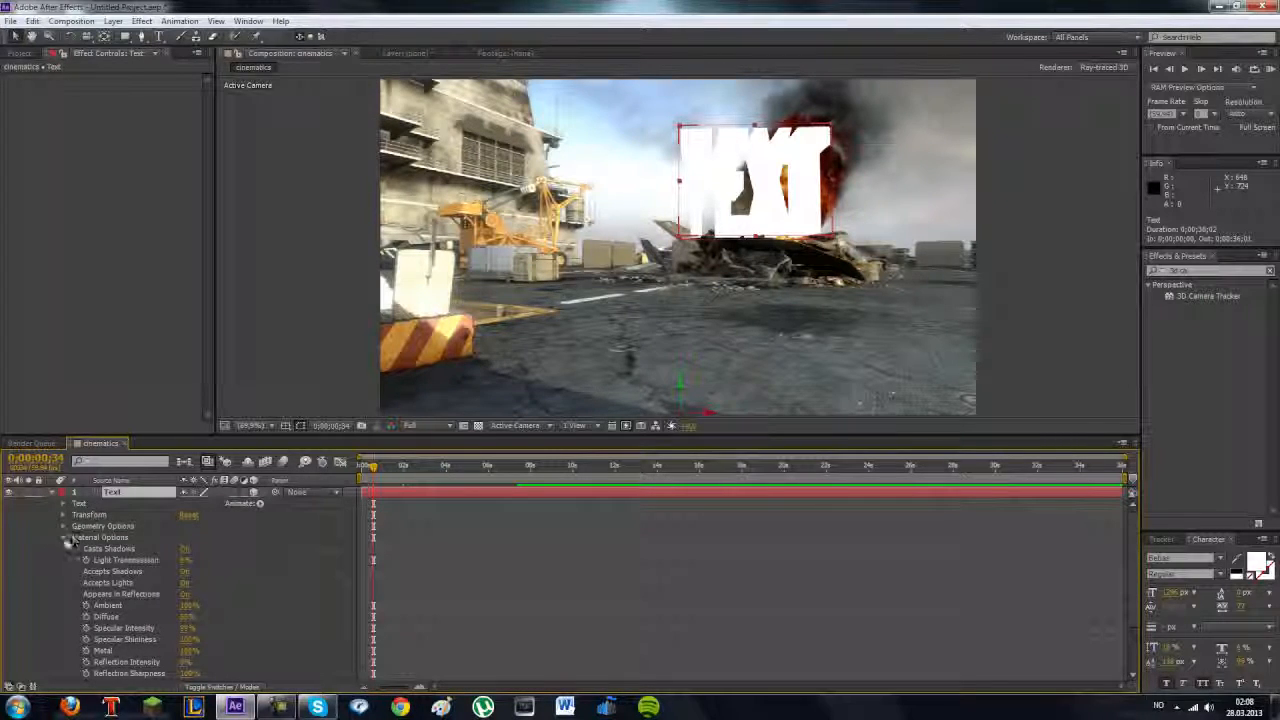
{"action": "scroll", "coordinate": [124, 541], "scroll_direction": "down", "scroll_amount": 3}
{"action": "scroll", "coordinate": [124, 541], "scroll_direction": "up", "scroll_amount": 1}
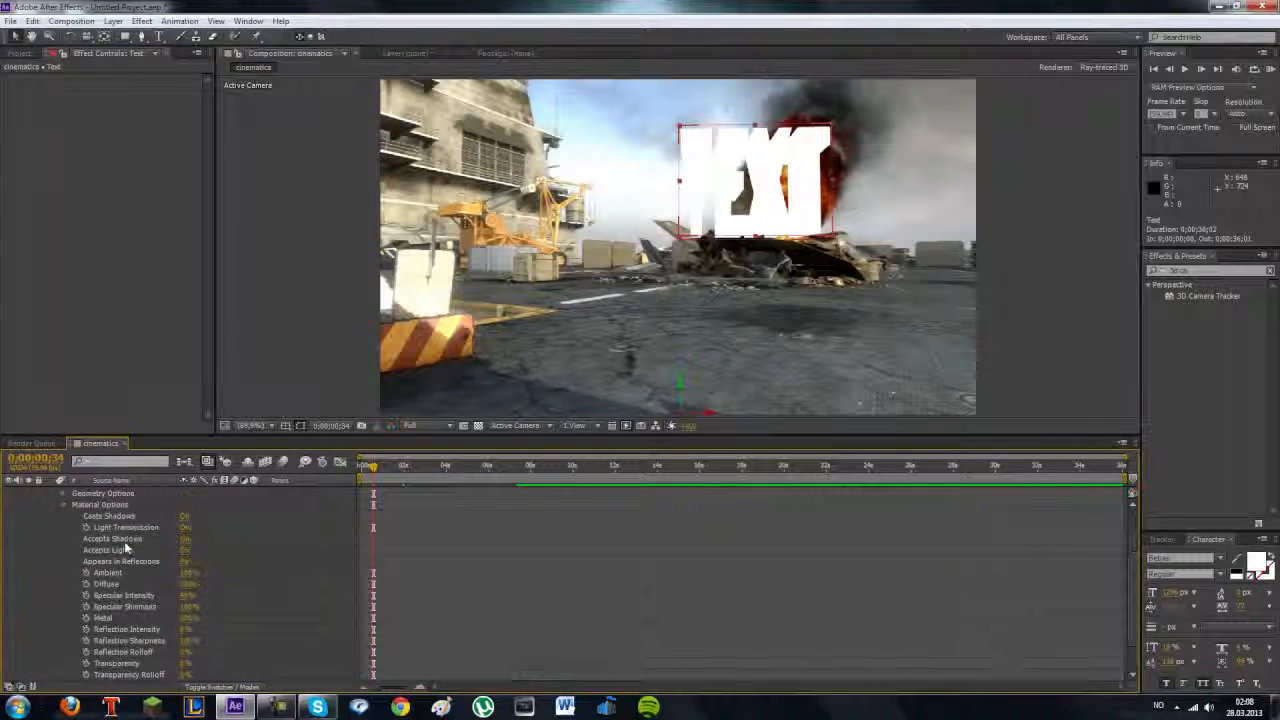
{"action": "scroll", "coordinate": [140, 570], "scroll_direction": "down", "scroll_amount": 2}
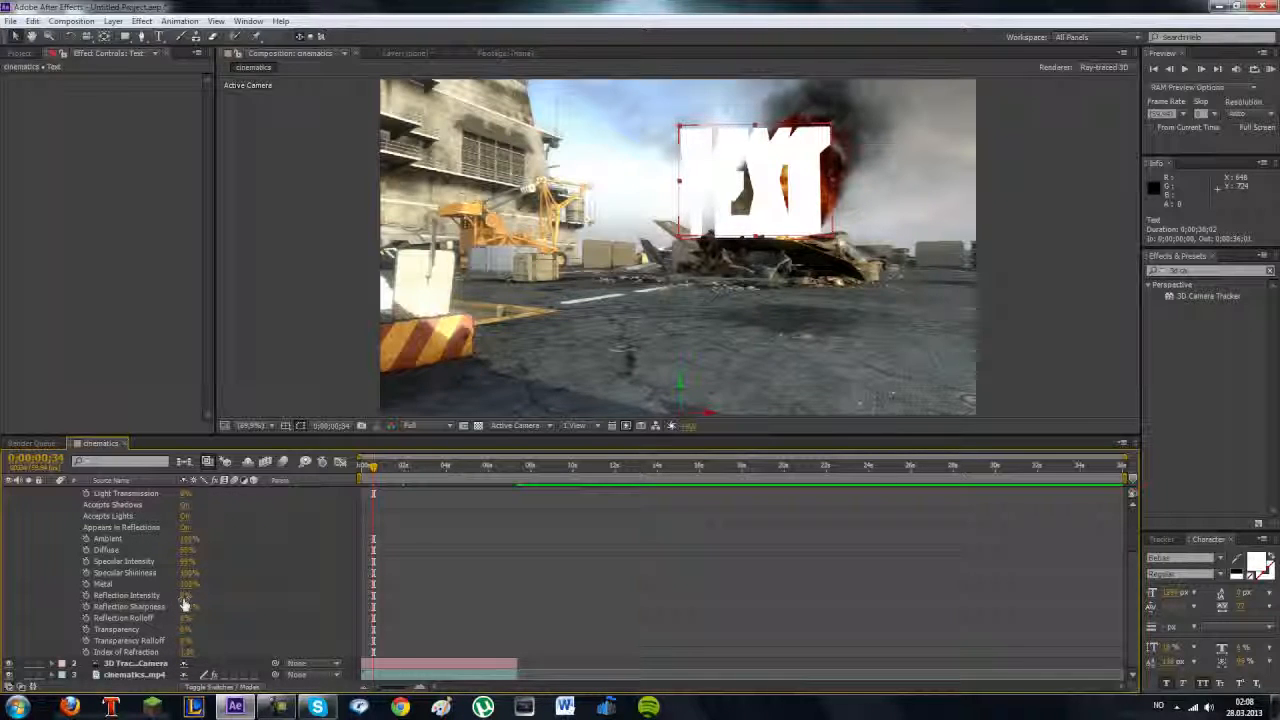
{"action": "left_click_drag", "start_coordinate": [185, 595], "coordinate": [298, 610]}
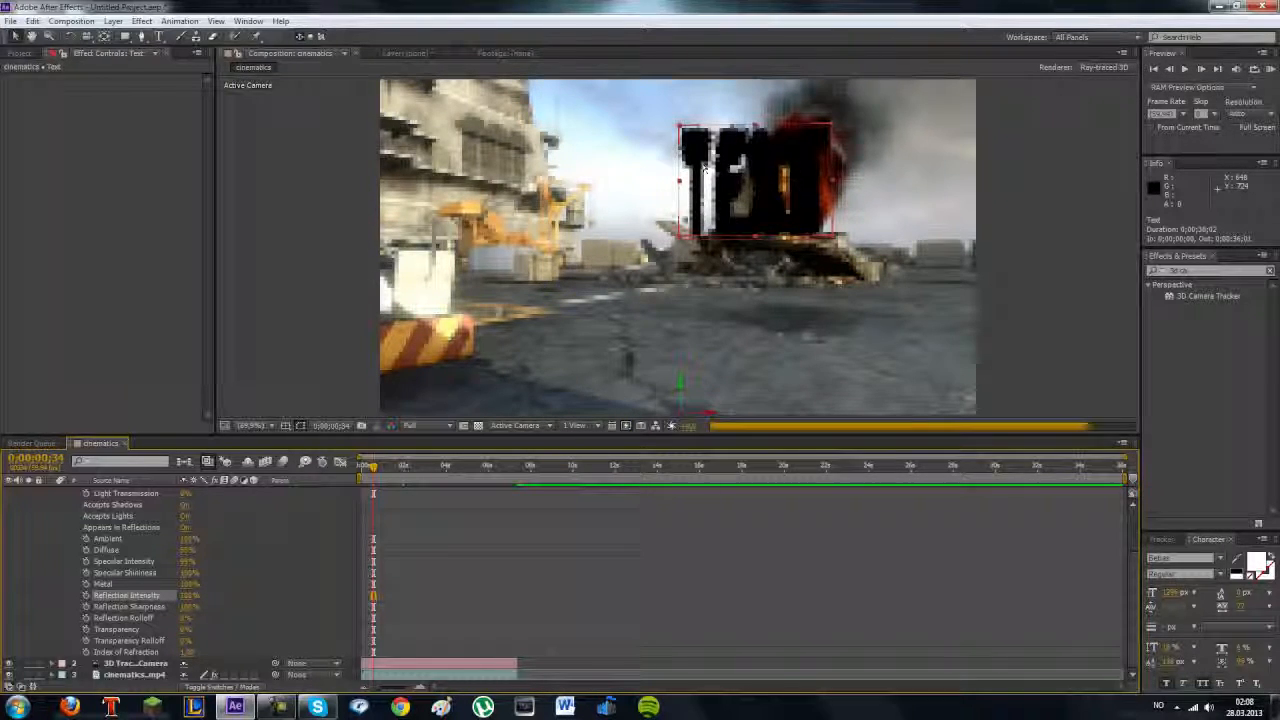
{"action": "scroll", "coordinate": [271, 551], "scroll_direction": "up", "scroll_amount": 3}
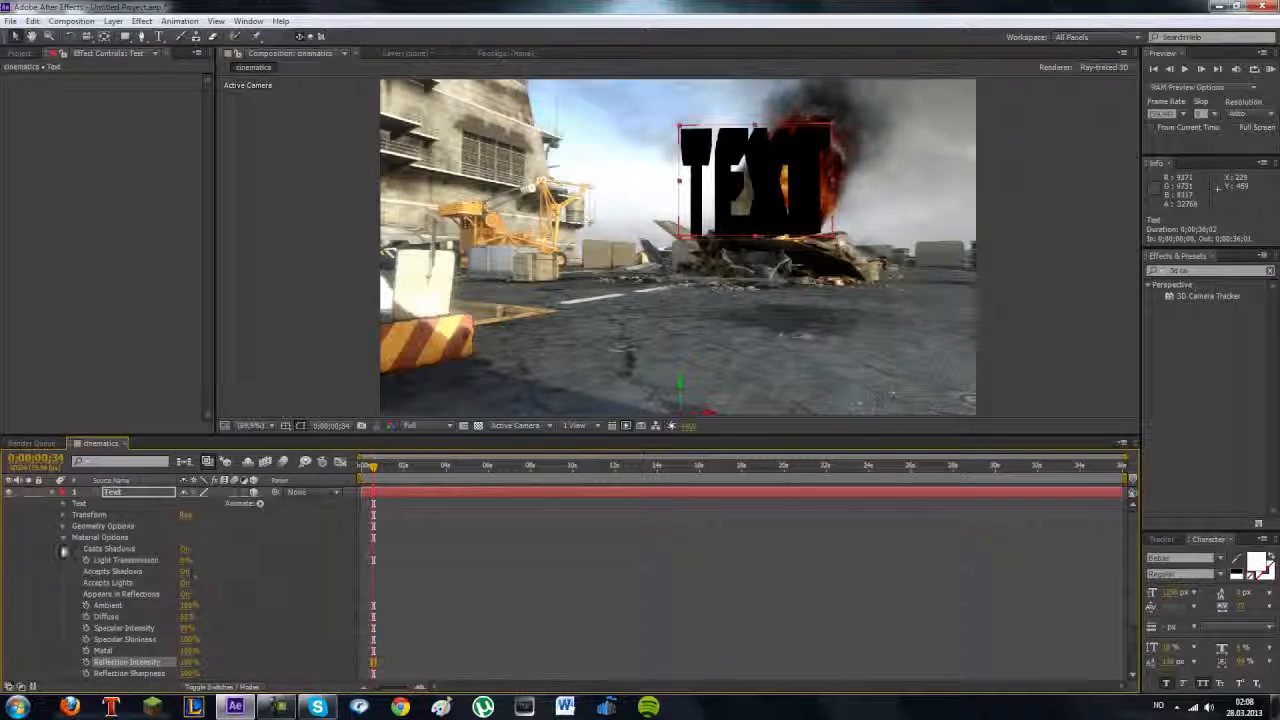
{"action": "left_click", "coordinate": [62, 492]}
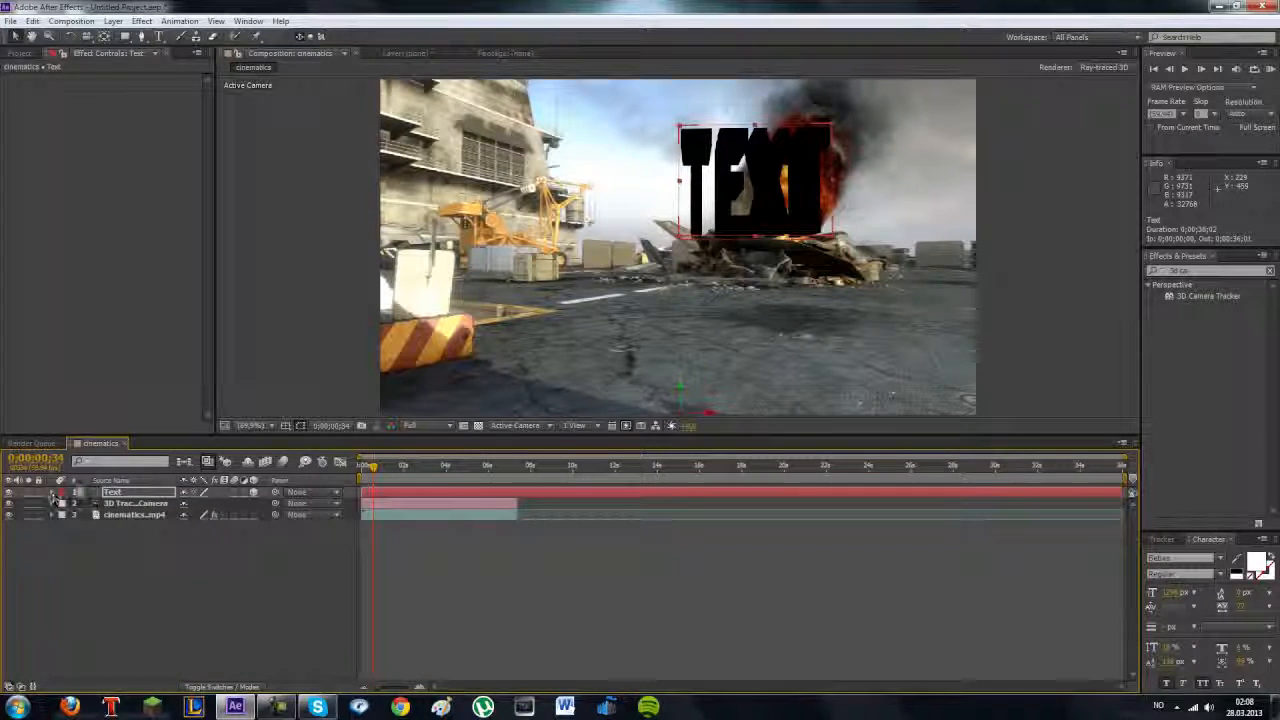
Duplicate the cinematics.mp4 layer, make the upper copy an environment layer, and preview the text reflections at 0;00;01;08.
{"action": "left_click", "coordinate": [167, 571]}
{"action": "left_click", "coordinate": [133, 515]}
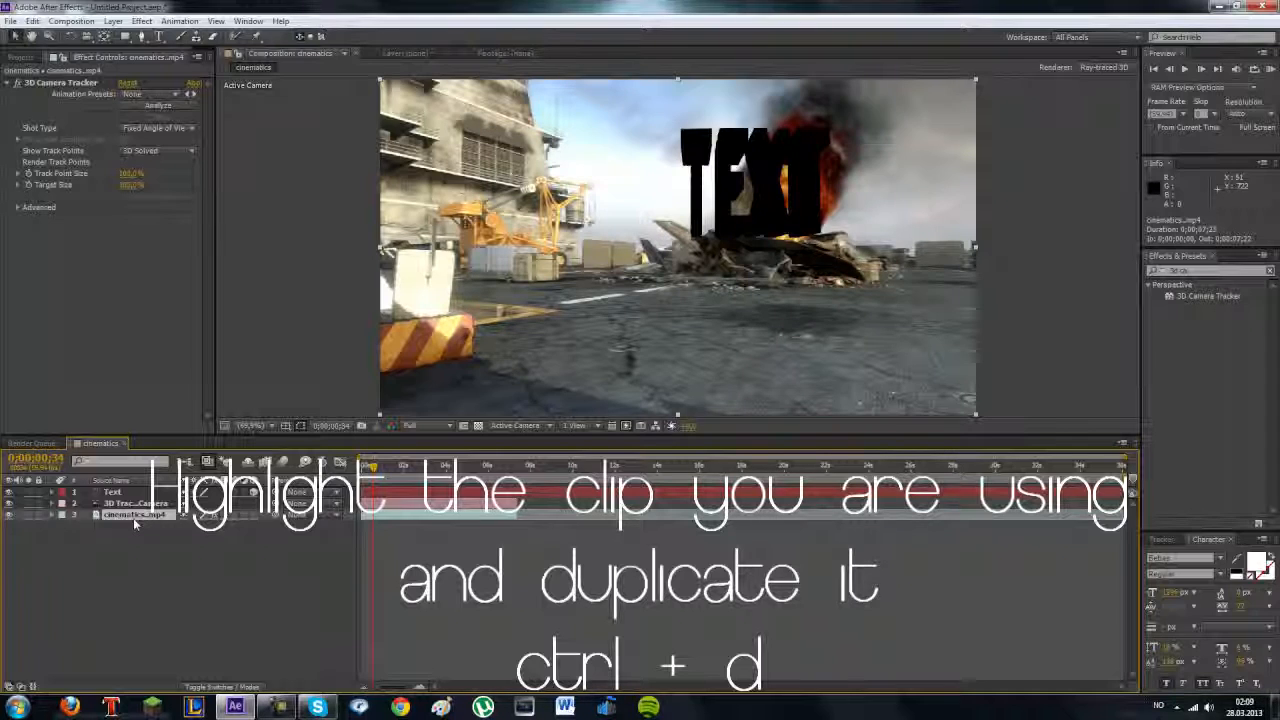
{"action": "key", "text": "ctrl+d"}
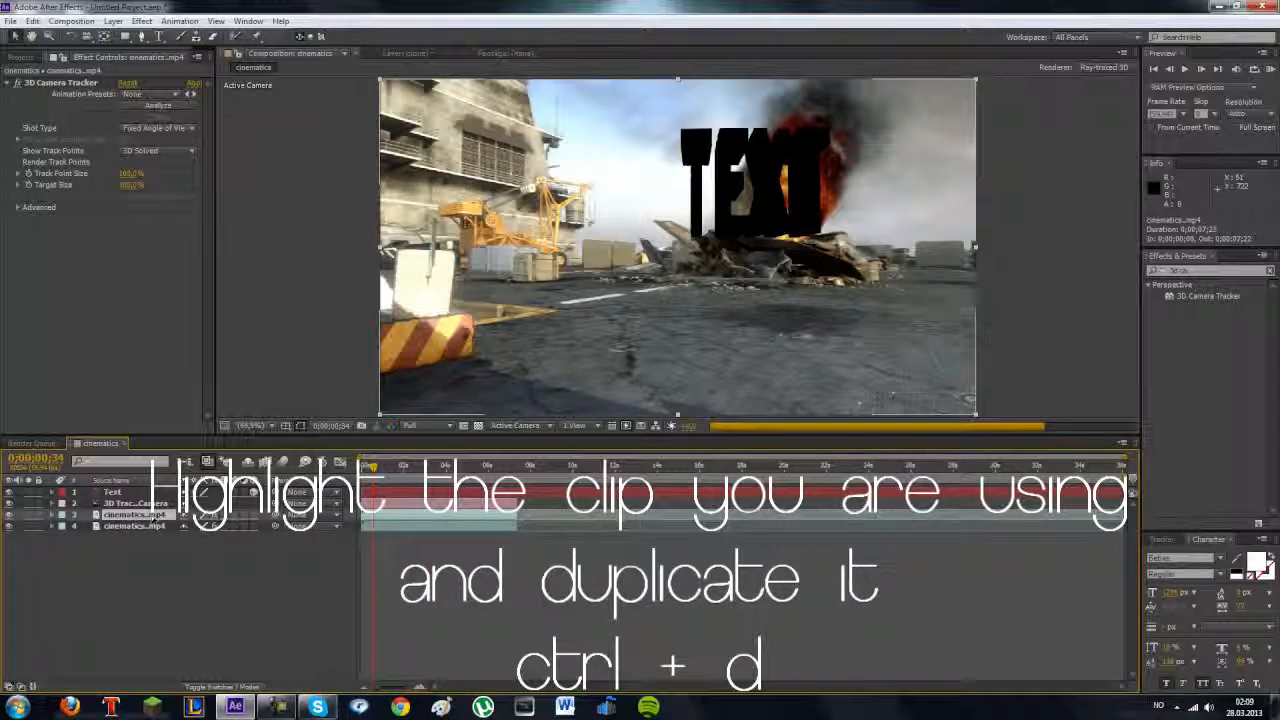
{"action": "right_click", "coordinate": [380, 521]}
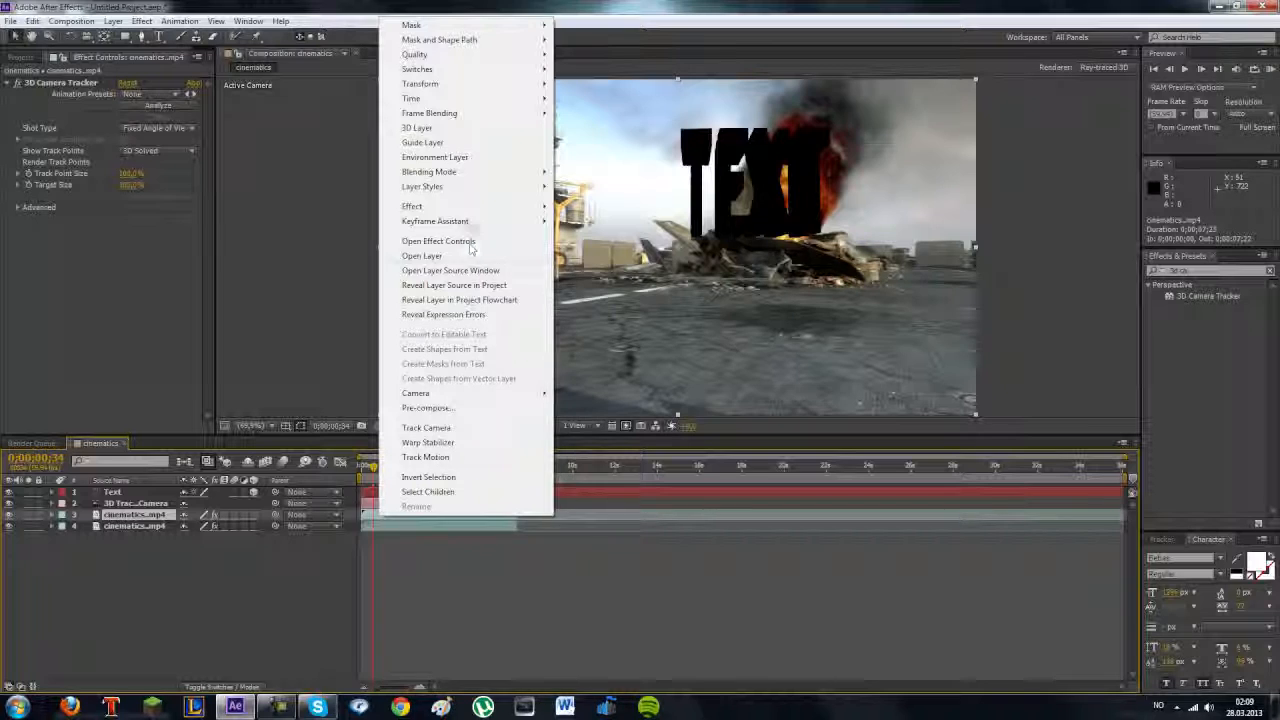
{"action": "left_click", "coordinate": [455, 158]}
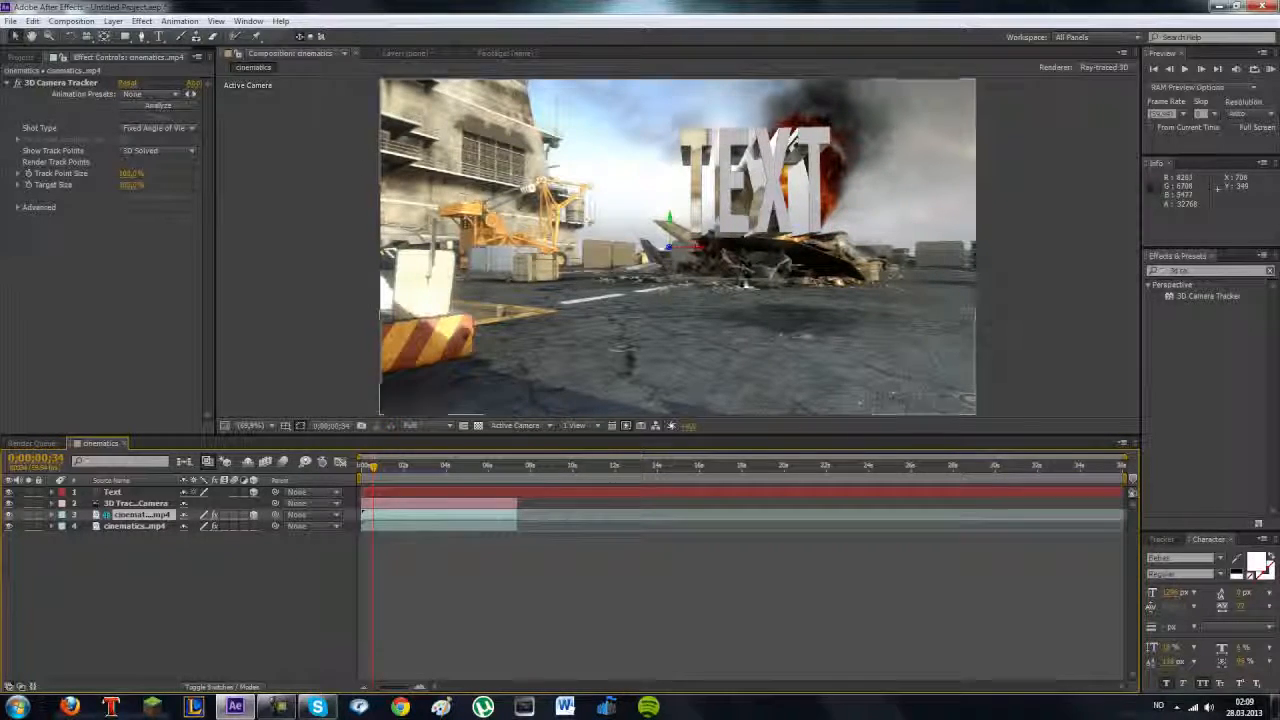
{"action": "mouse_move", "coordinate": [388, 480]}
{"action": "left_mouse_down"}
{"action": "mouse_move", "coordinate": [425, 483]}
{"action": "mouse_move", "coordinate": [385, 485]}
{"action": "left_mouse_up"}
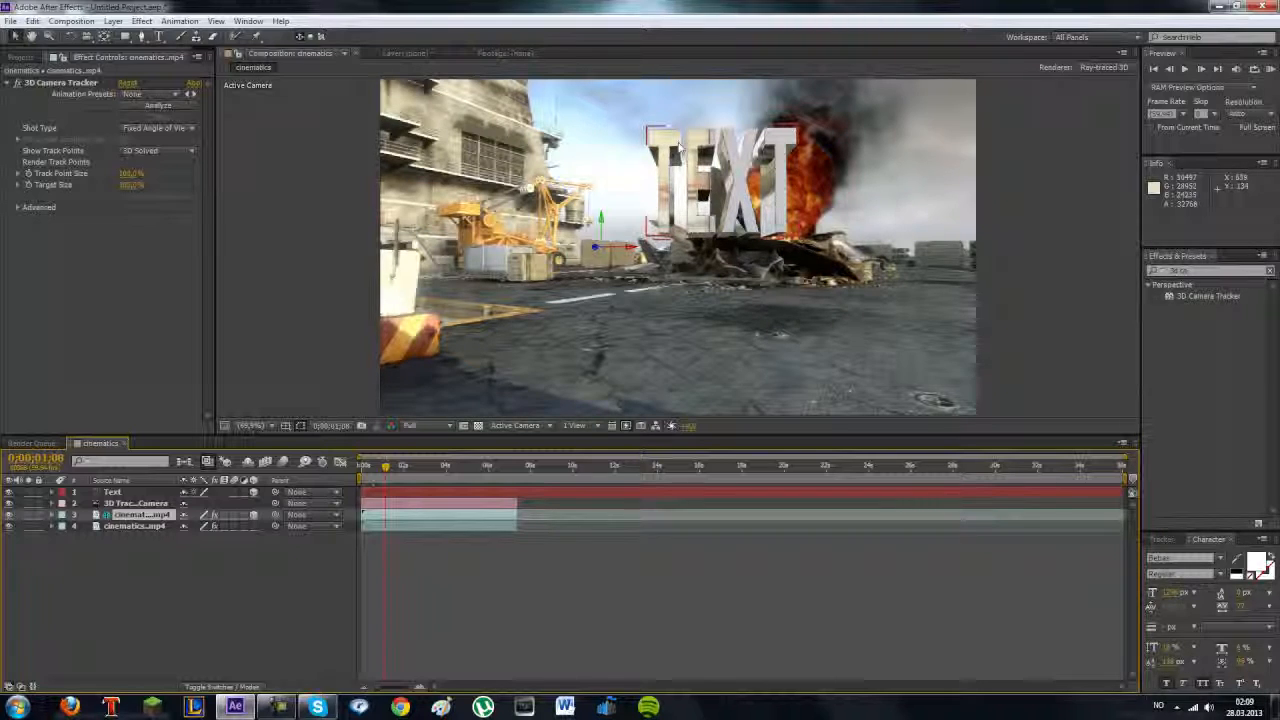
Try a Bevel Depth of 3 in the text layer's geometry options and return it to 1.0.
{"action": "left_click", "coordinate": [86, 493]}
{"action": "left_click", "coordinate": [53, 492]}
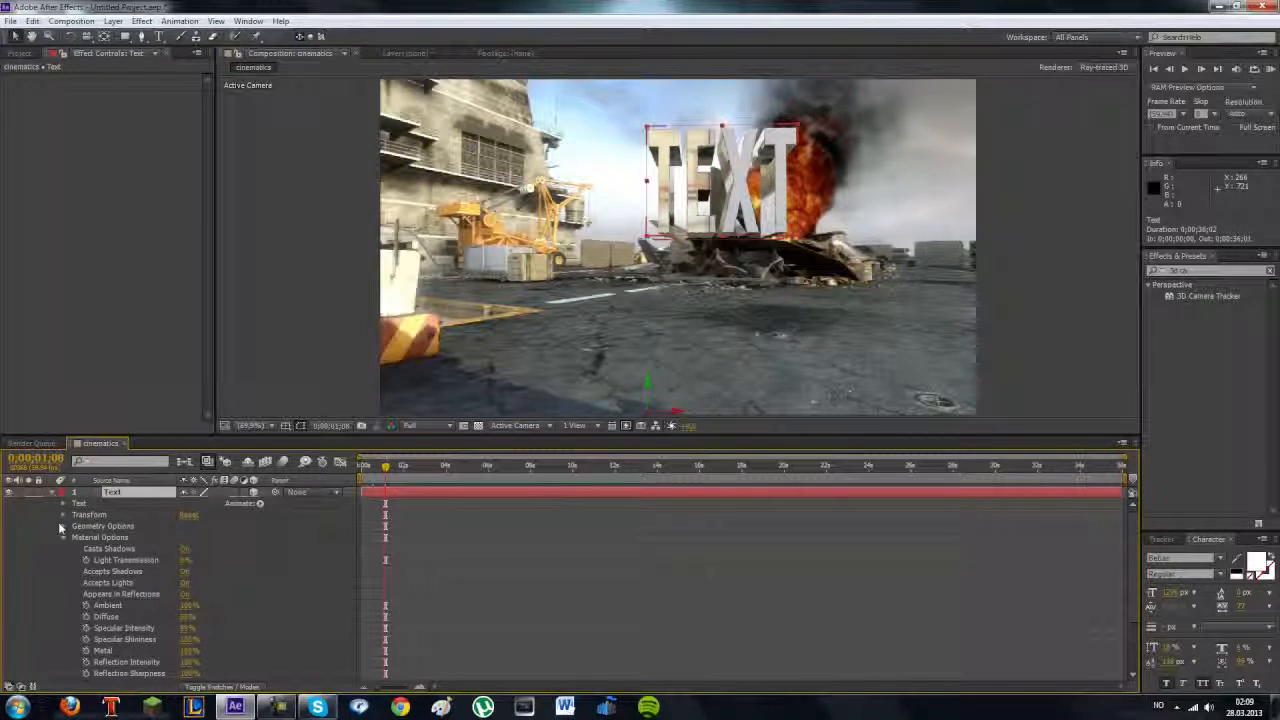
{"action": "left_click", "coordinate": [65, 538]}
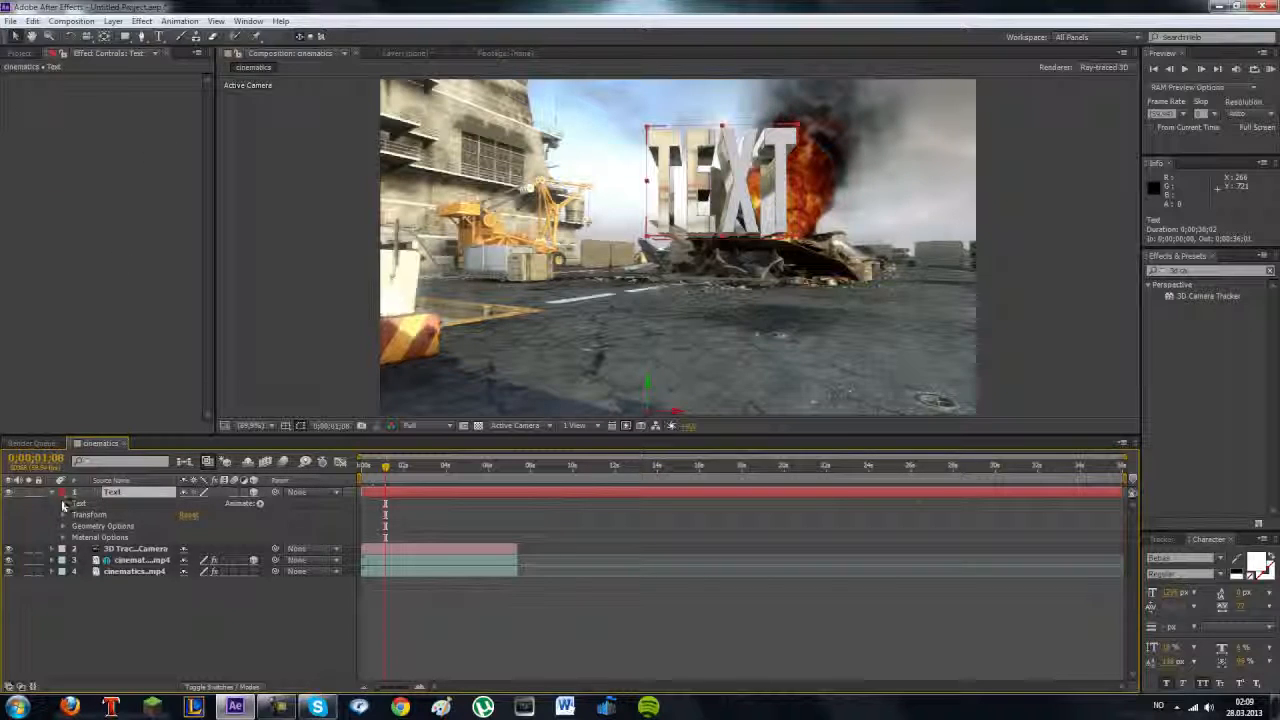
{"action": "left_click", "coordinate": [62, 503]}
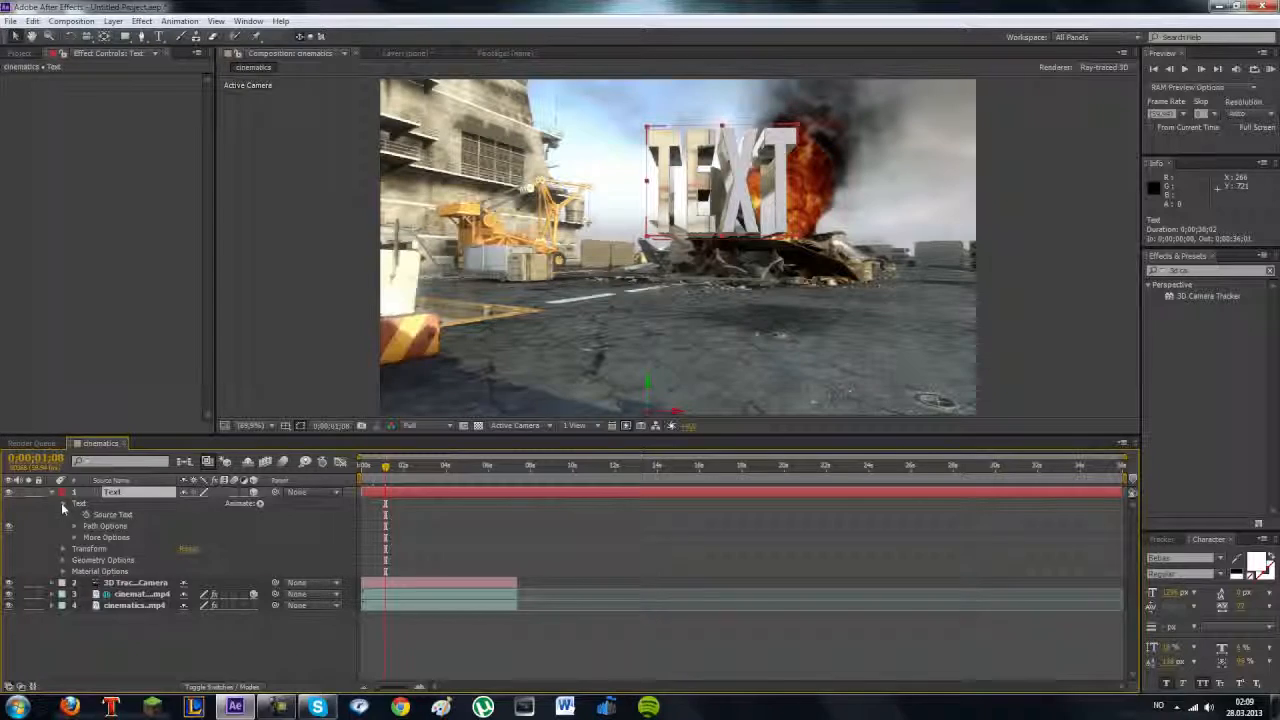
{"action": "left_click", "coordinate": [62, 503]}
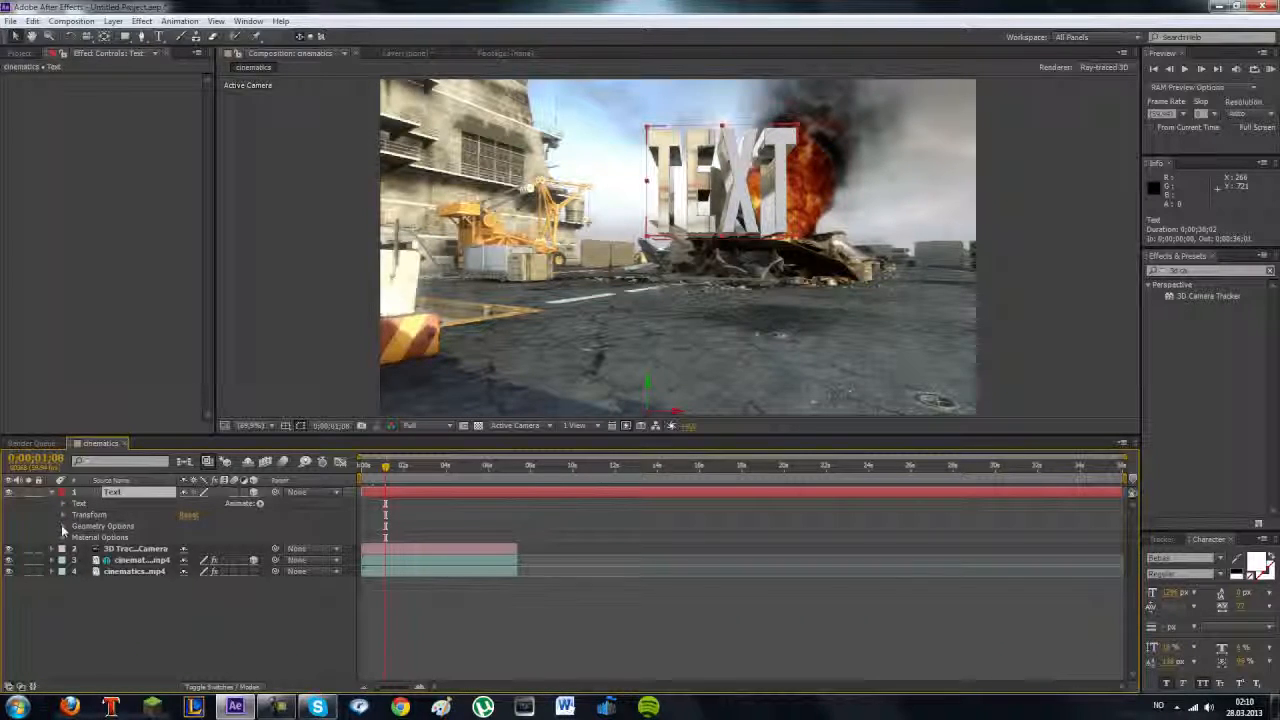
{"action": "left_click", "coordinate": [62, 525]}
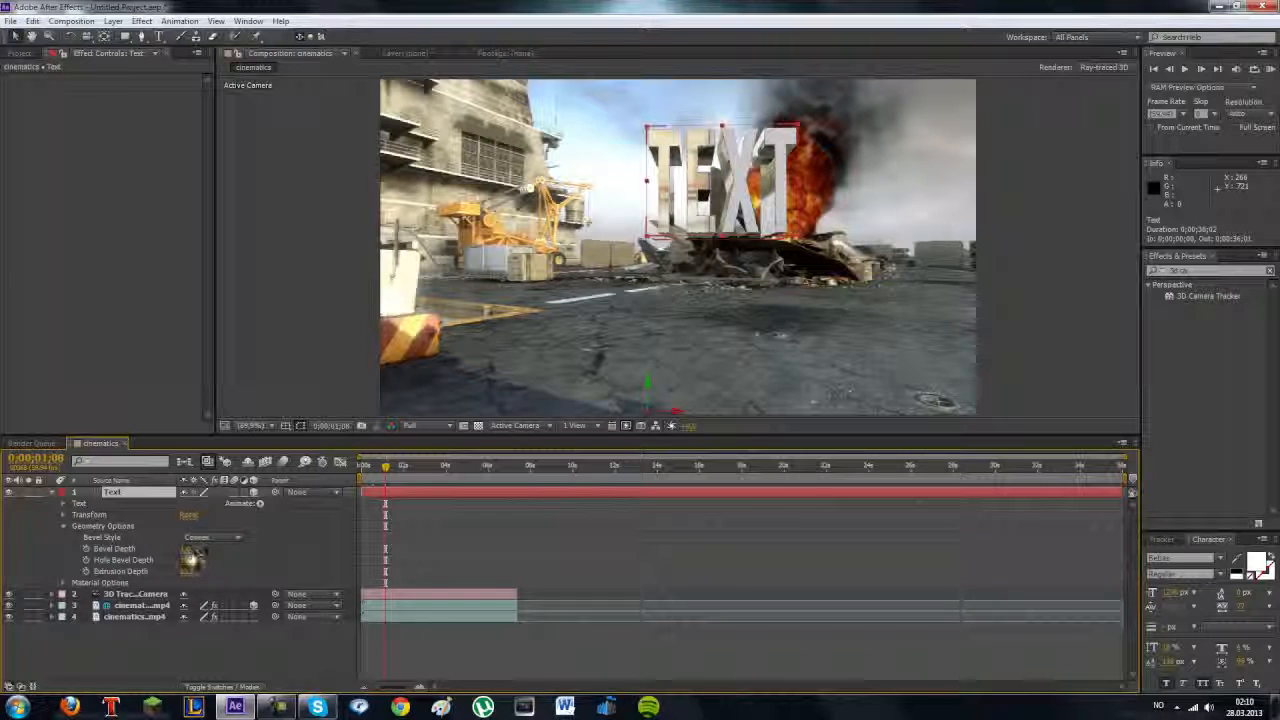
{"action": "left_click", "coordinate": [190, 549]}
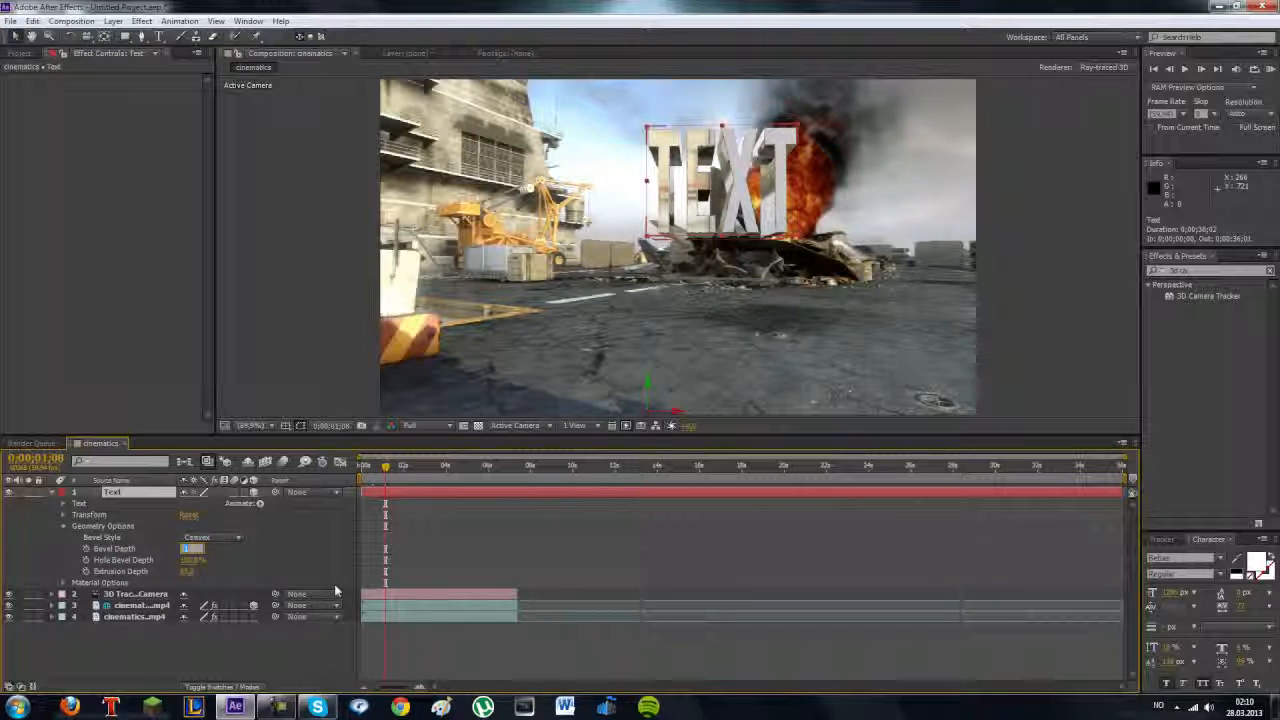
{"action": "type", "text": "3"}
{"action": "key", "text": "Return"}
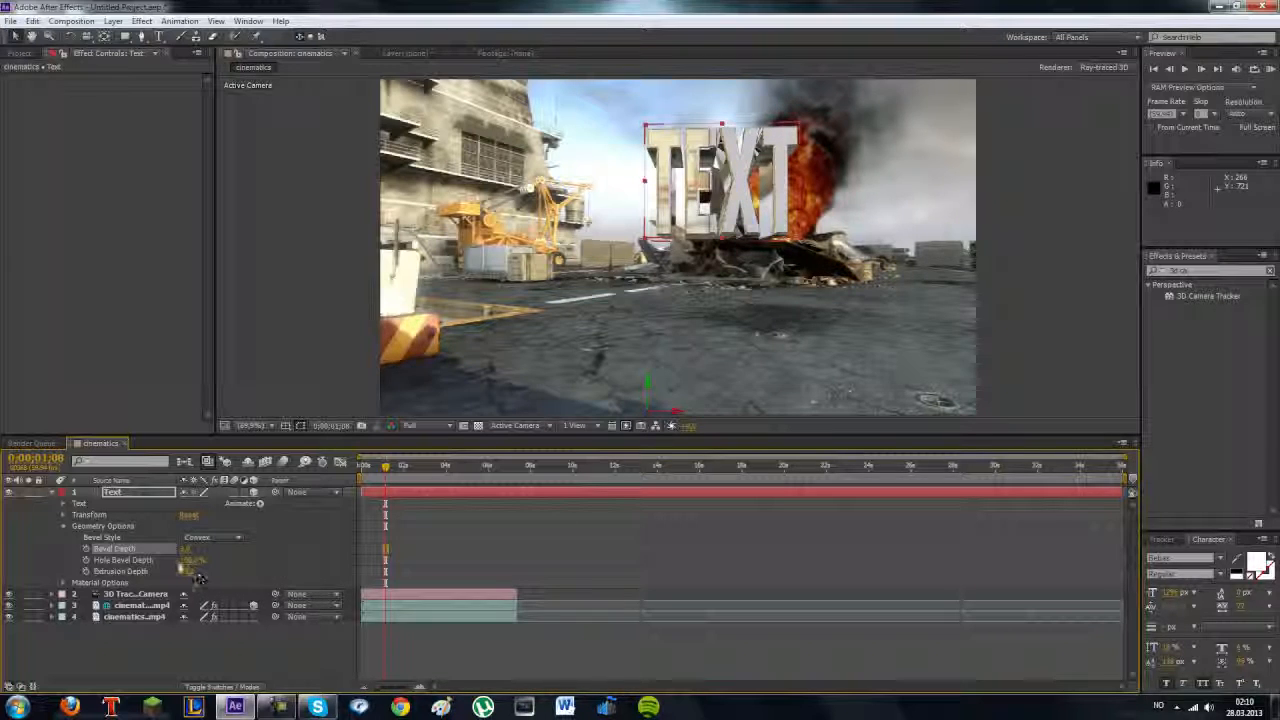
{"action": "key", "text": "Return"}
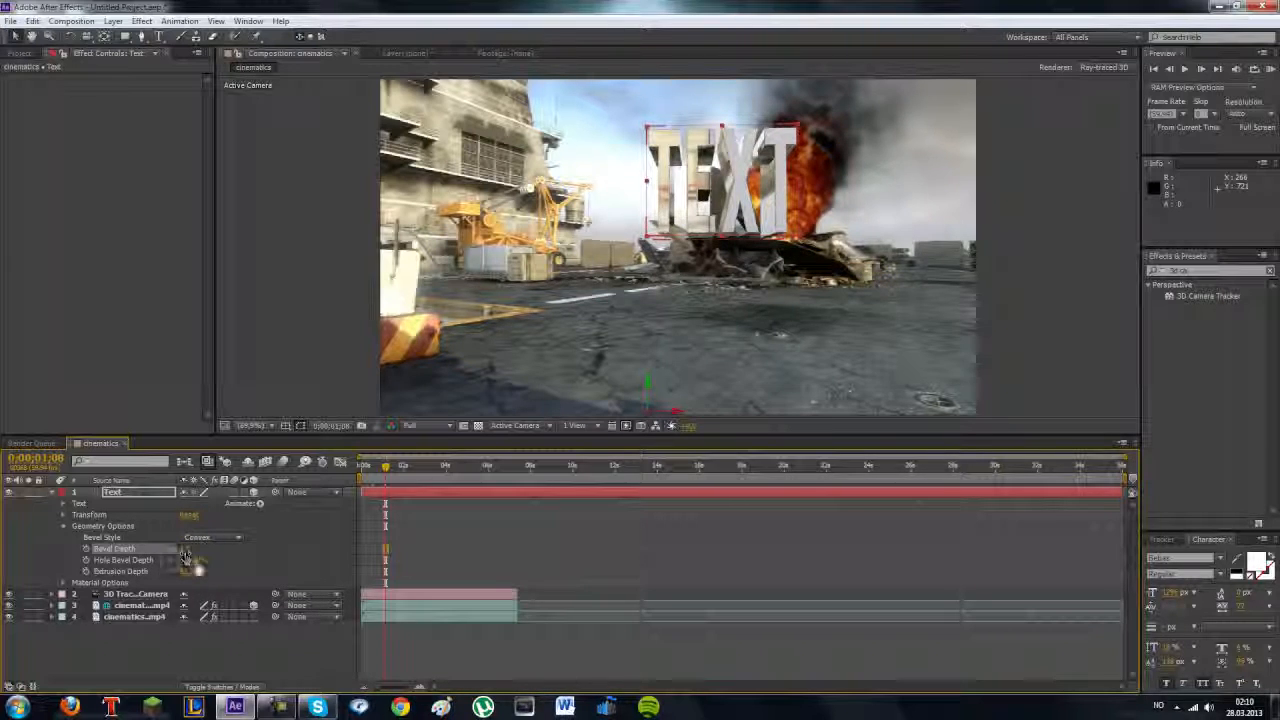
Replace the 3D text's wording with "TUTORIAL" and close the floating paragraph settings.
{"action": "double_click", "coordinate": [117, 494]}
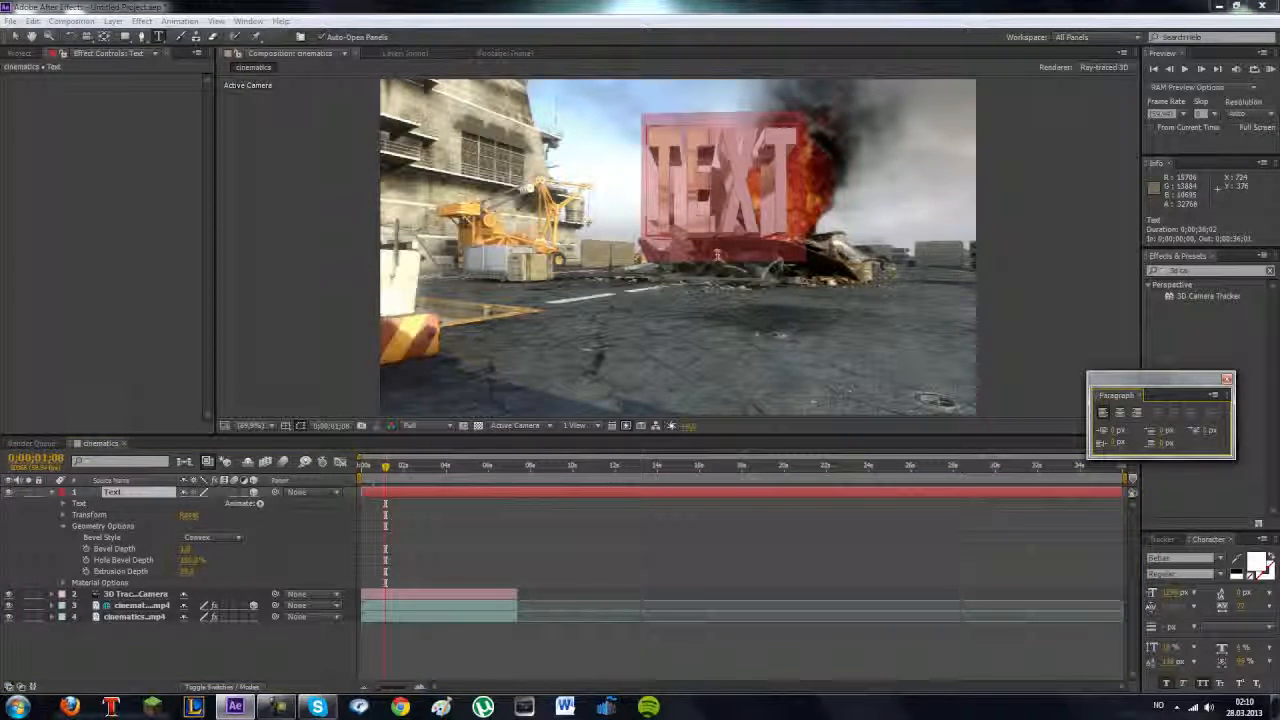
{"action": "key", "text": "Escape"}
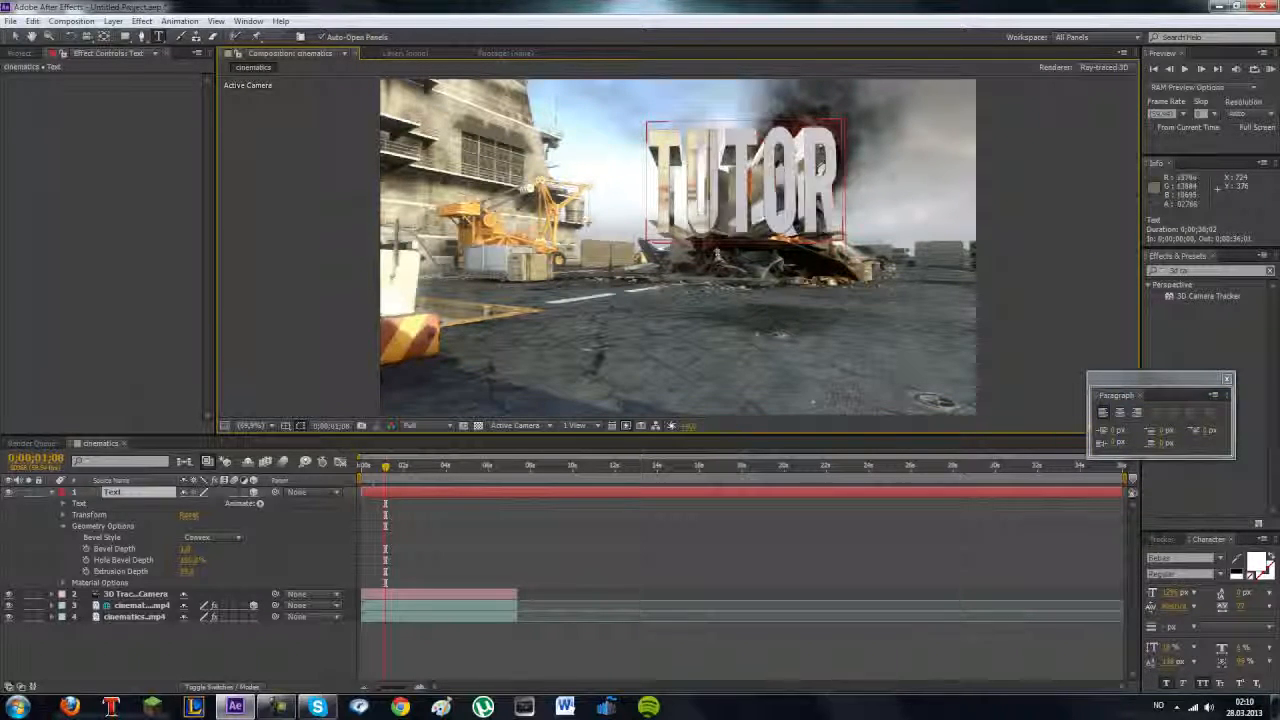
{"action": "type", "text": "IAL"}
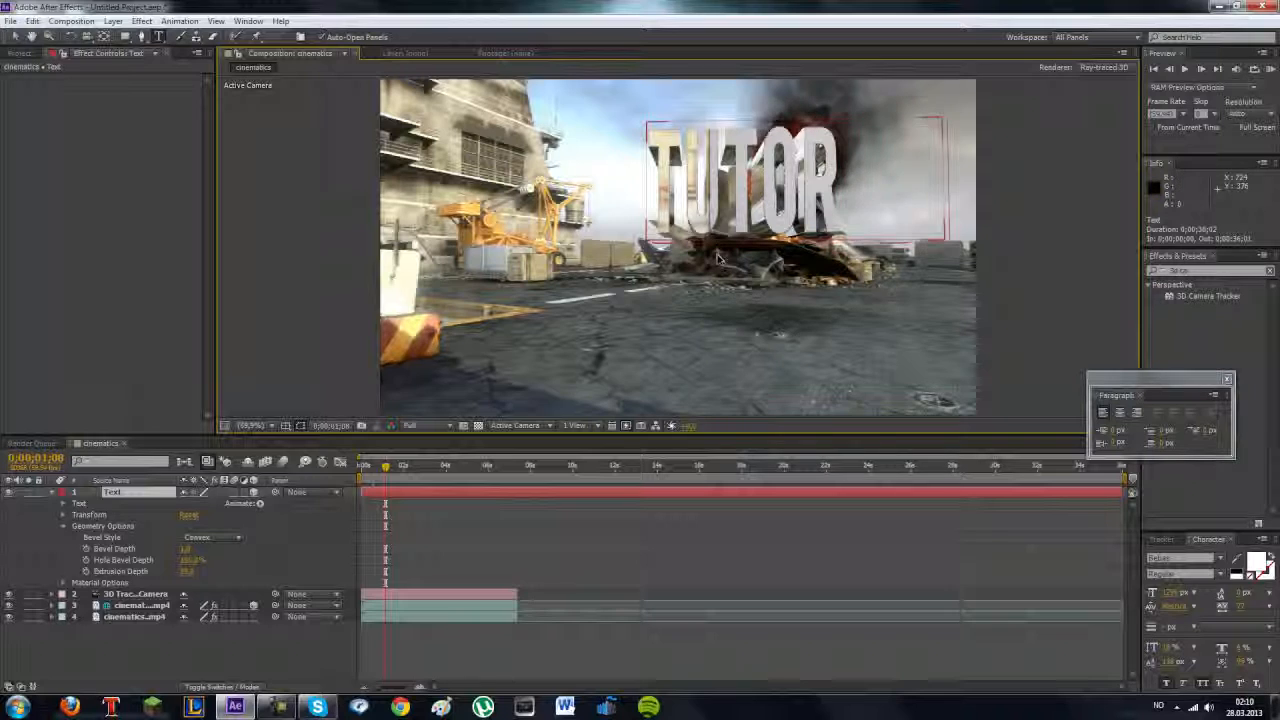
{"action": "left_click", "coordinate": [1227, 381]}
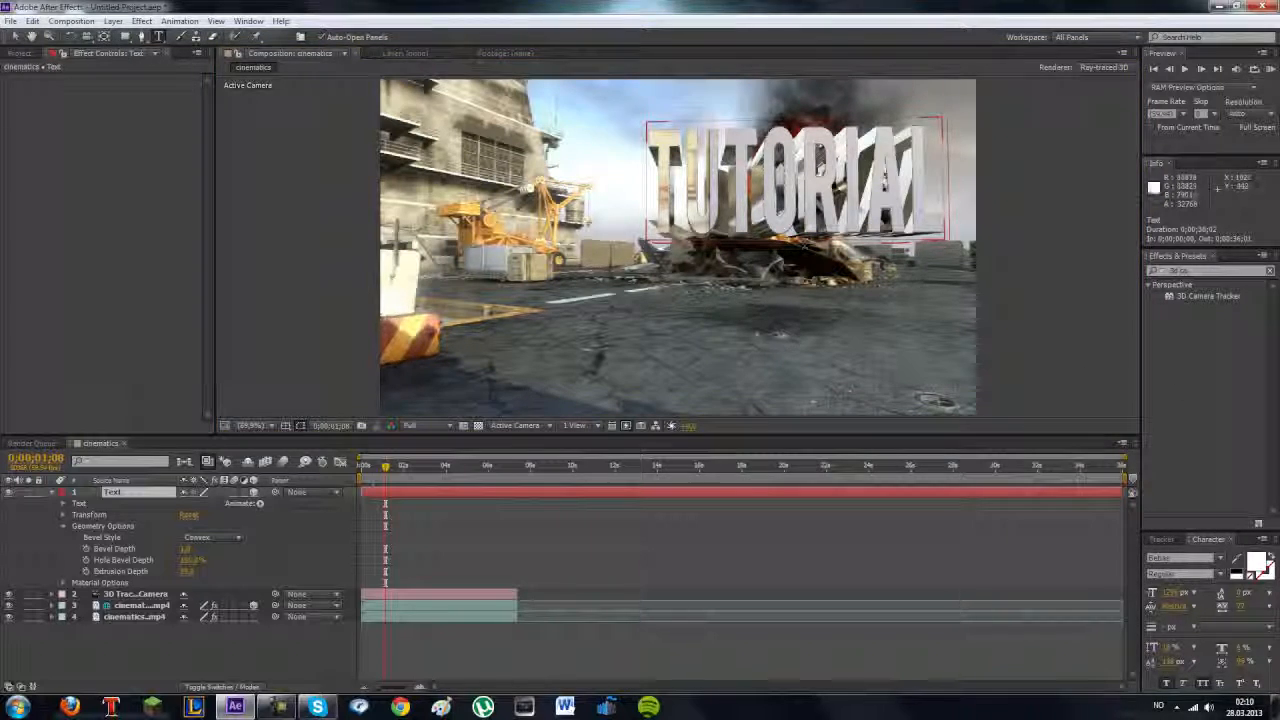